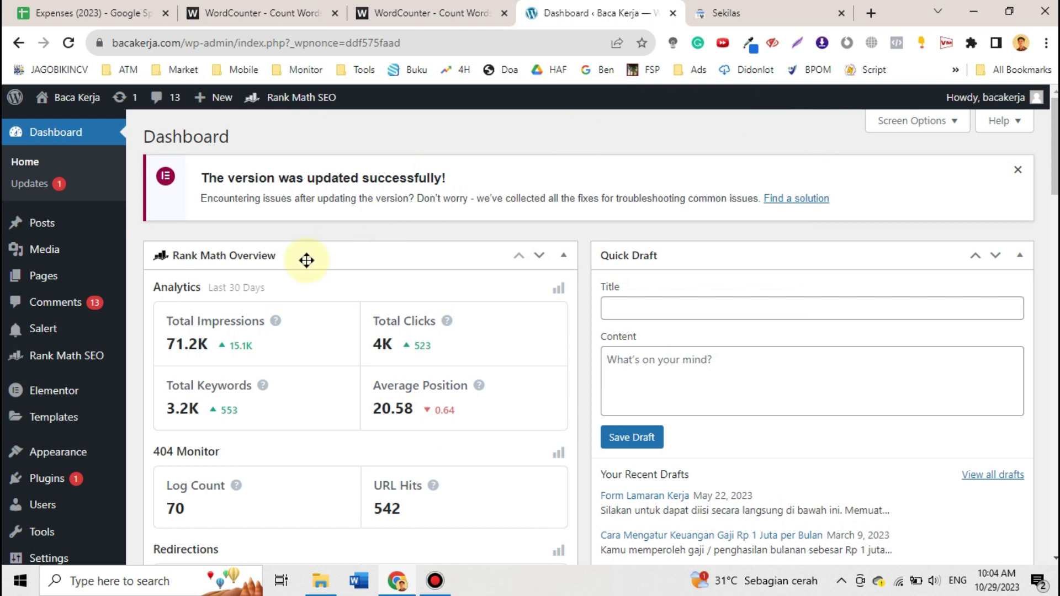
Step: Go to the installed plugins list and open the setup wizard of the Rank Math SEO plugin
{"action": "mouse_move", "coordinate": [96, 364]}
{"action": "scroll", "coordinate": [95, 361], "scroll_direction": "down", "scroll_amount": 1}
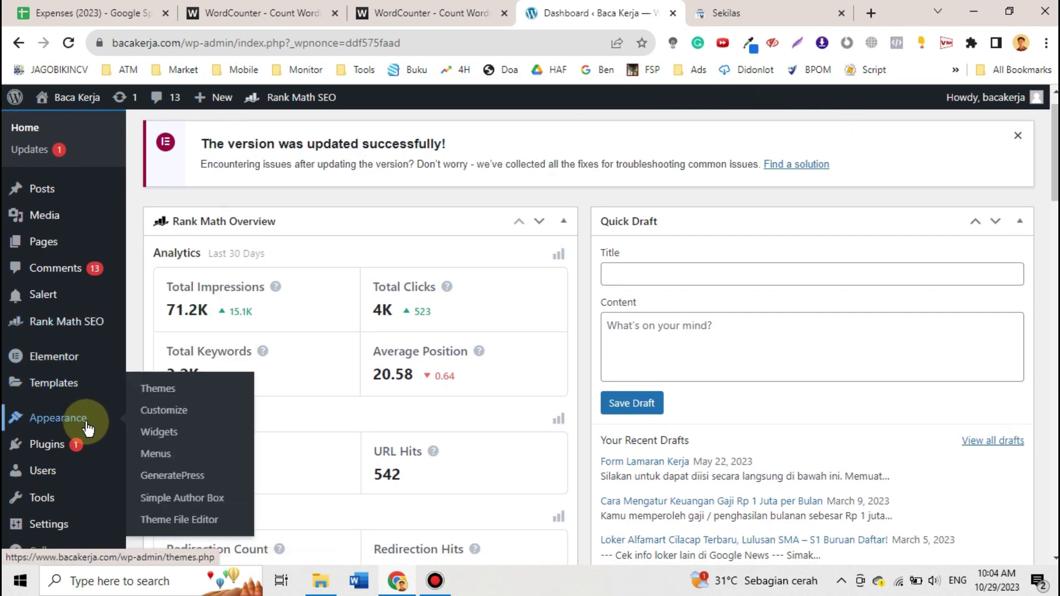
{"action": "mouse_move", "coordinate": [70, 433]}
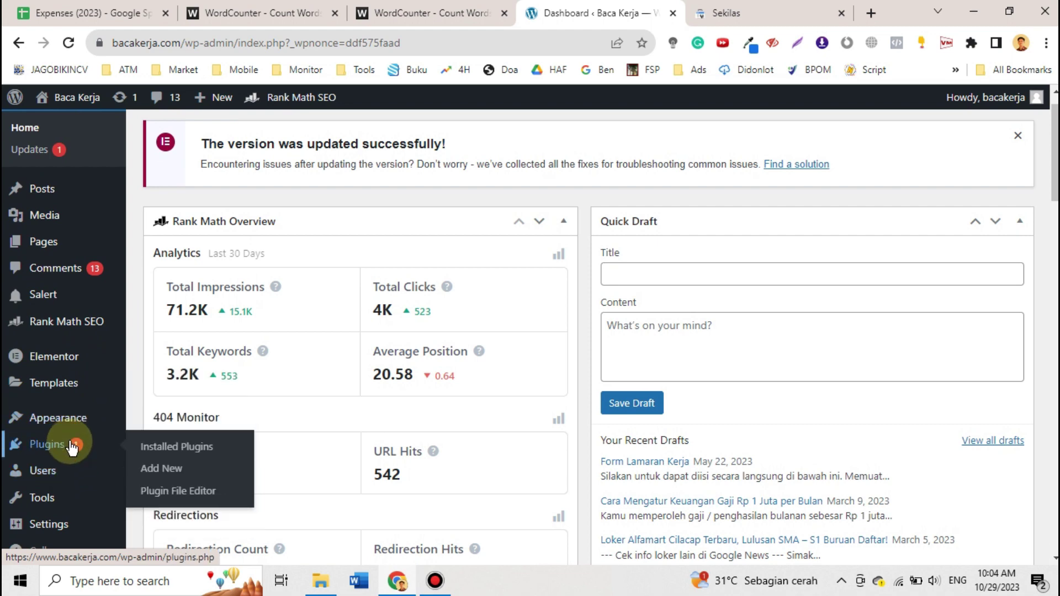
{"action": "left_click", "coordinate": [172, 448]}
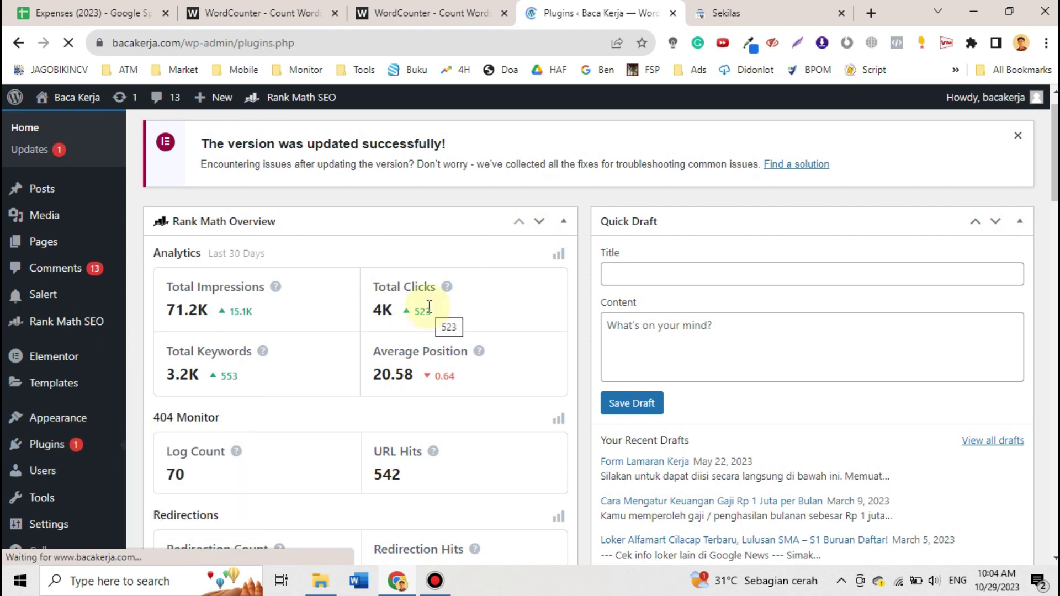
{"action": "scroll", "coordinate": [429, 306], "scroll_direction": "down", "scroll_amount": 3}
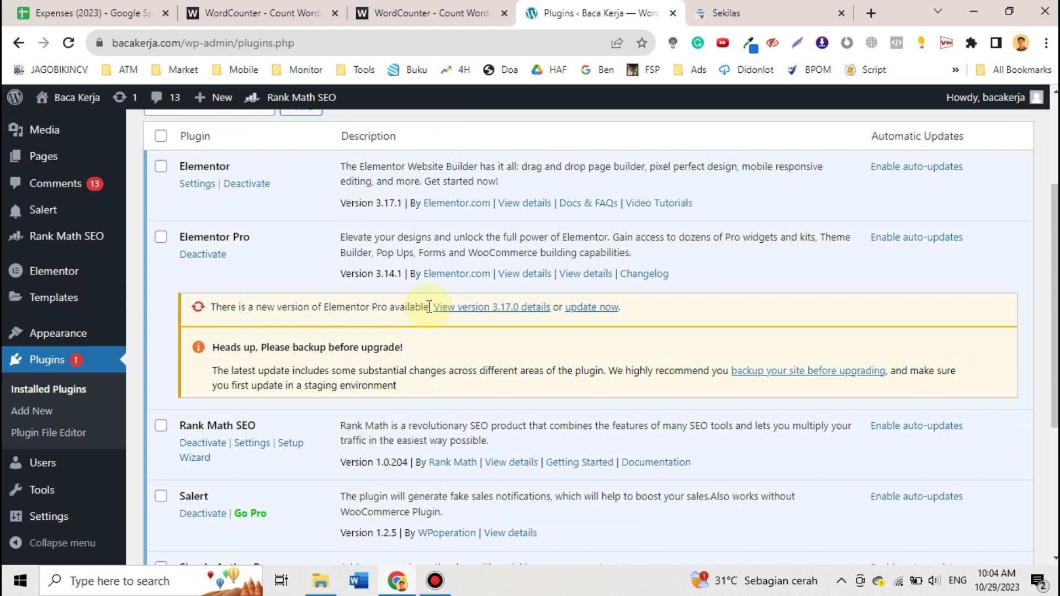
{"action": "scroll", "coordinate": [429, 306], "scroll_direction": "up", "scroll_amount": 3}
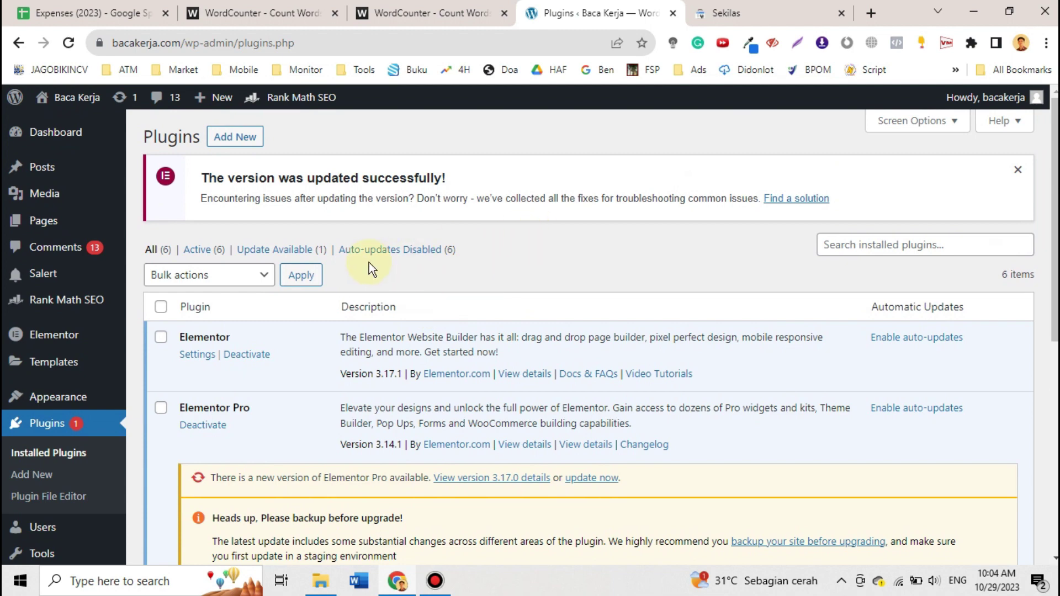
{"action": "scroll", "coordinate": [369, 264], "scroll_direction": "down", "scroll_amount": 4}
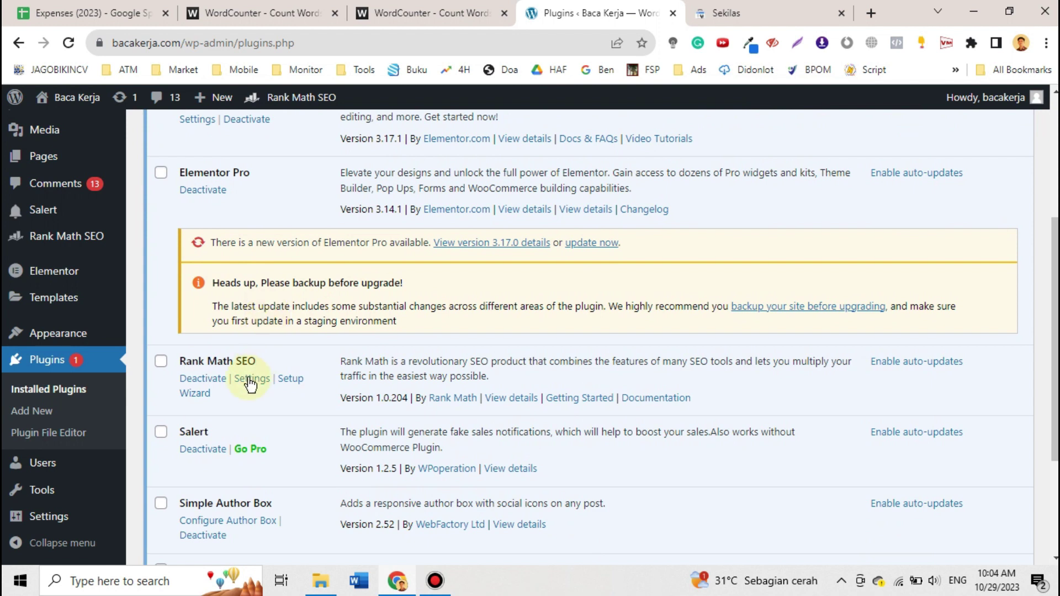
{"action": "left_click", "coordinate": [295, 386]}
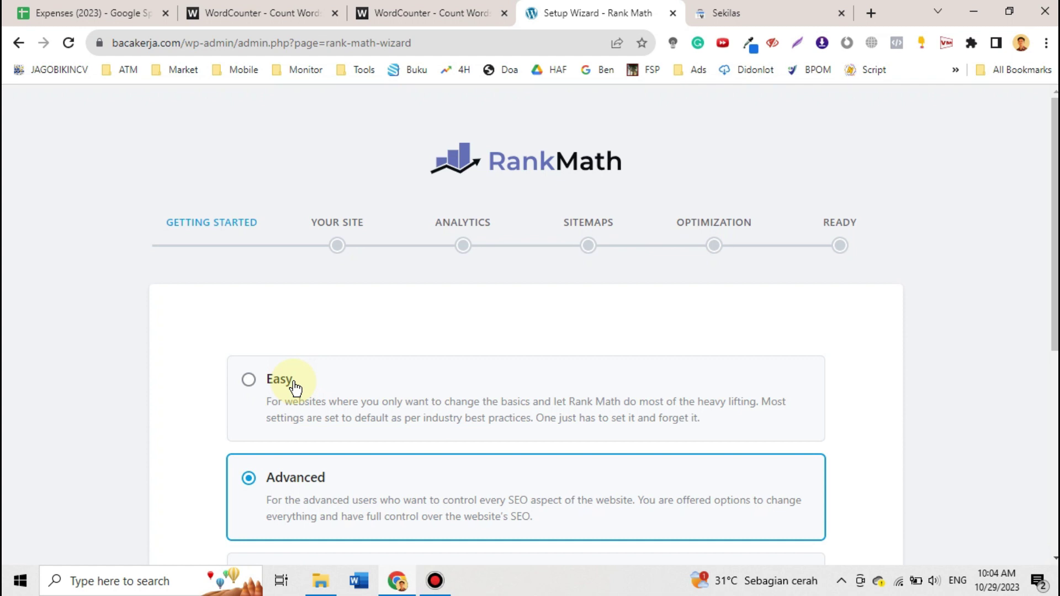
Step: Choose the Advanced setup mode and start the wizard
{"action": "scroll", "coordinate": [294, 386], "scroll_direction": "down", "scroll_amount": 6}
{"action": "scroll", "coordinate": [291, 386], "scroll_direction": "up", "scroll_amount": 6}
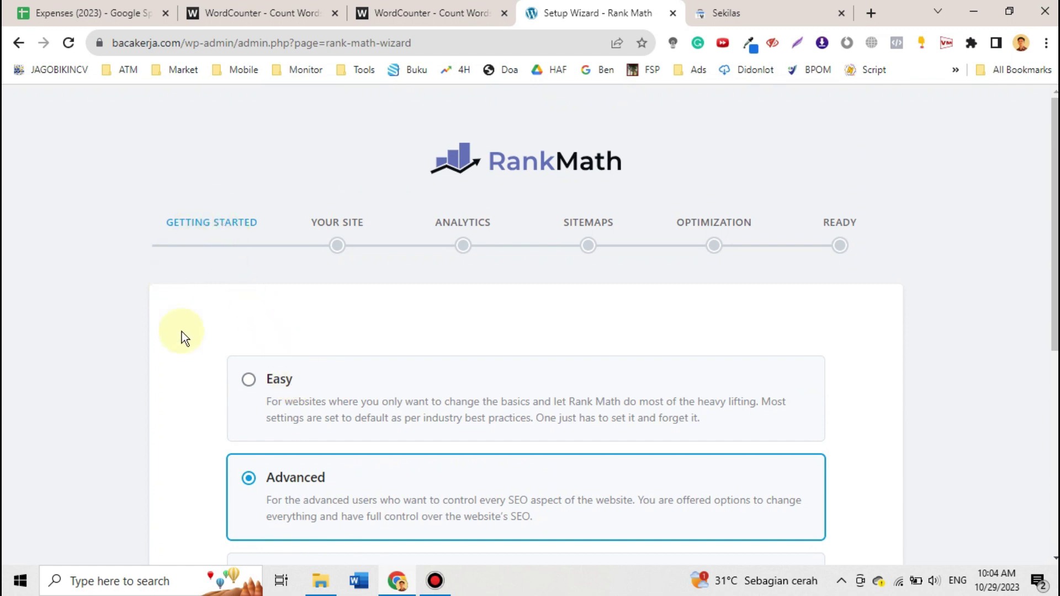
{"action": "scroll", "coordinate": [181, 331], "scroll_direction": "down", "scroll_amount": 3}
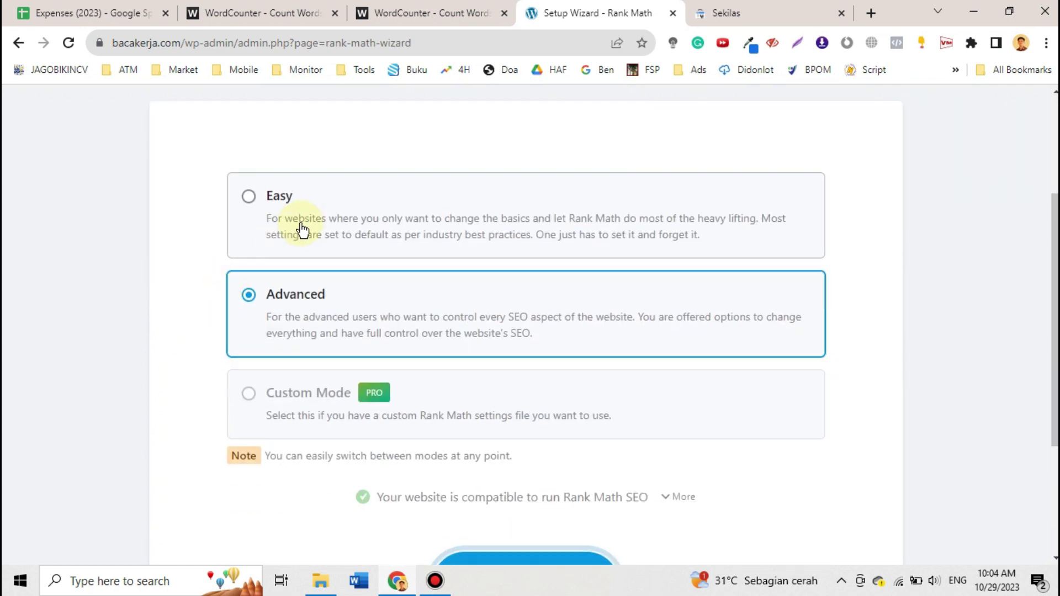
{"action": "left_click", "coordinate": [304, 227]}
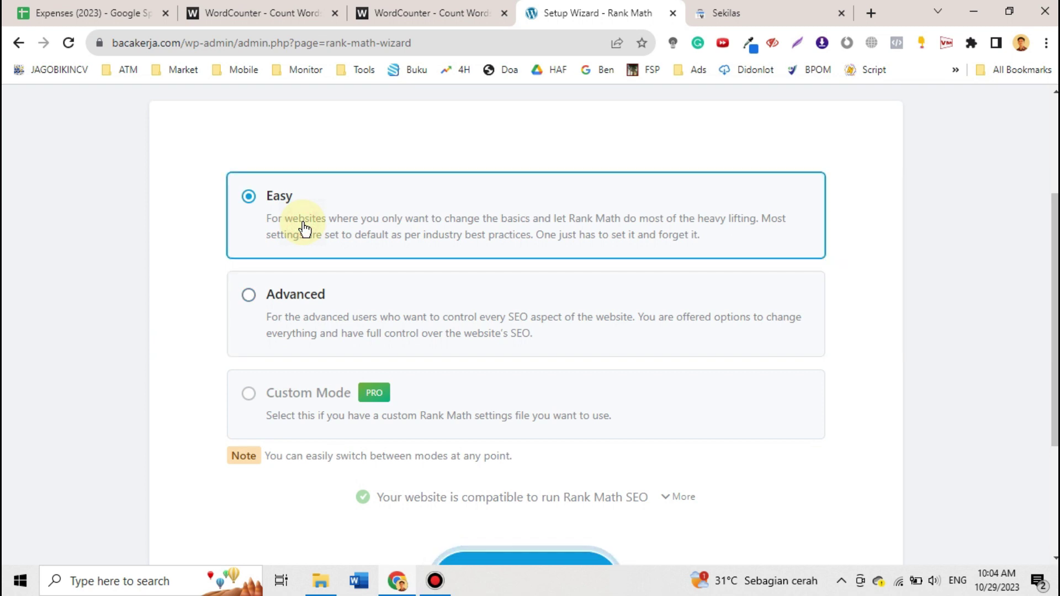
{"action": "left_click", "coordinate": [288, 304]}
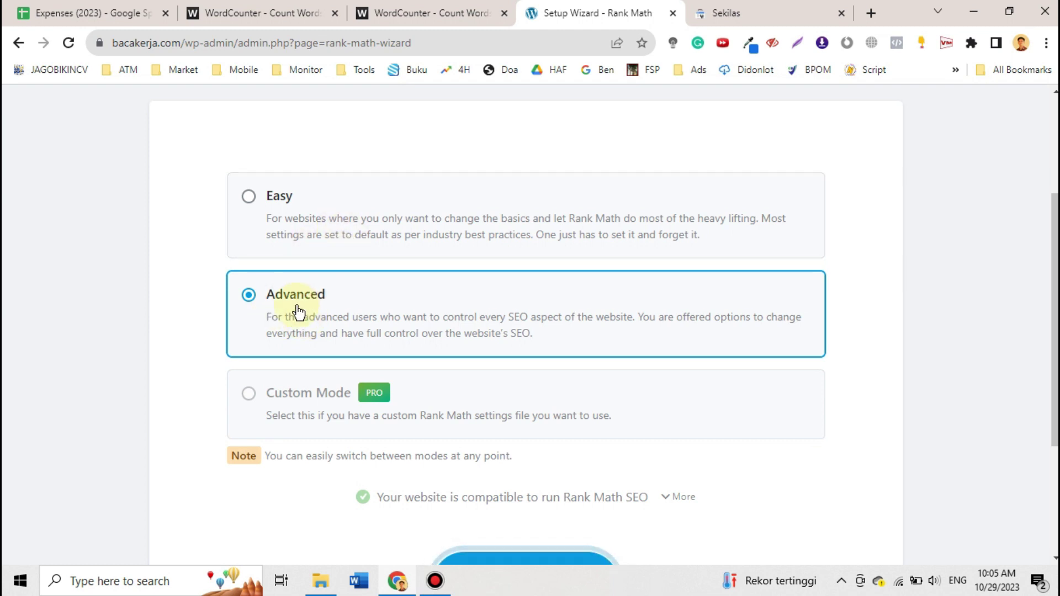
{"action": "scroll", "coordinate": [299, 313], "scroll_direction": "down", "scroll_amount": 3}
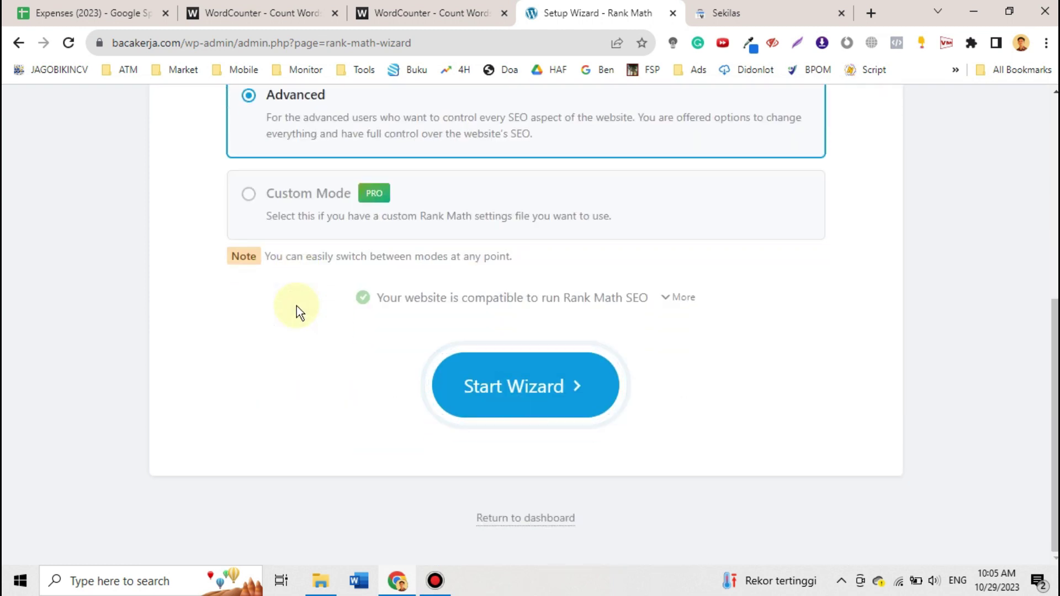
{"action": "left_click", "coordinate": [516, 405]}
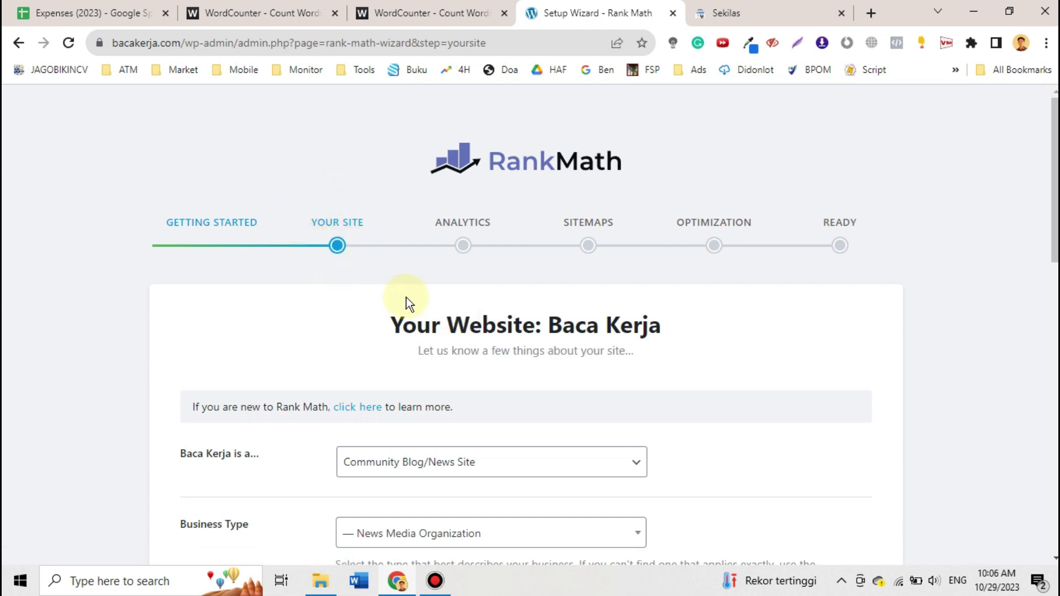
Step: Set the type of the Baca Kerja website to Community Blog/News Site
{"action": "scroll", "coordinate": [505, 334], "scroll_direction": "down", "scroll_amount": 2}
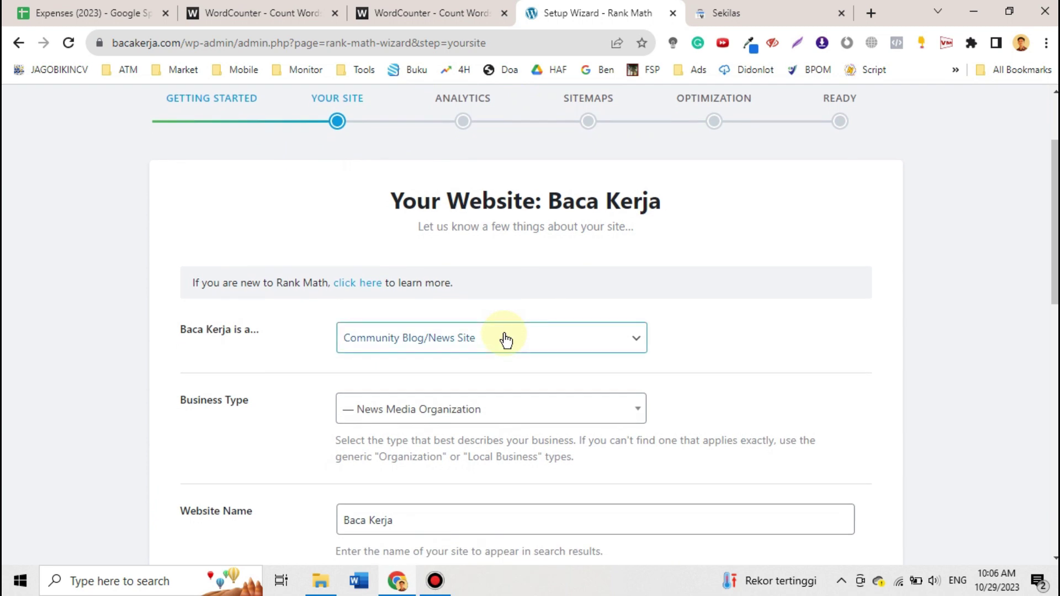
{"action": "scroll", "coordinate": [282, 332], "scroll_direction": "down", "scroll_amount": 1}
{"action": "scroll", "coordinate": [264, 298], "scroll_direction": "down", "scroll_amount": 1}
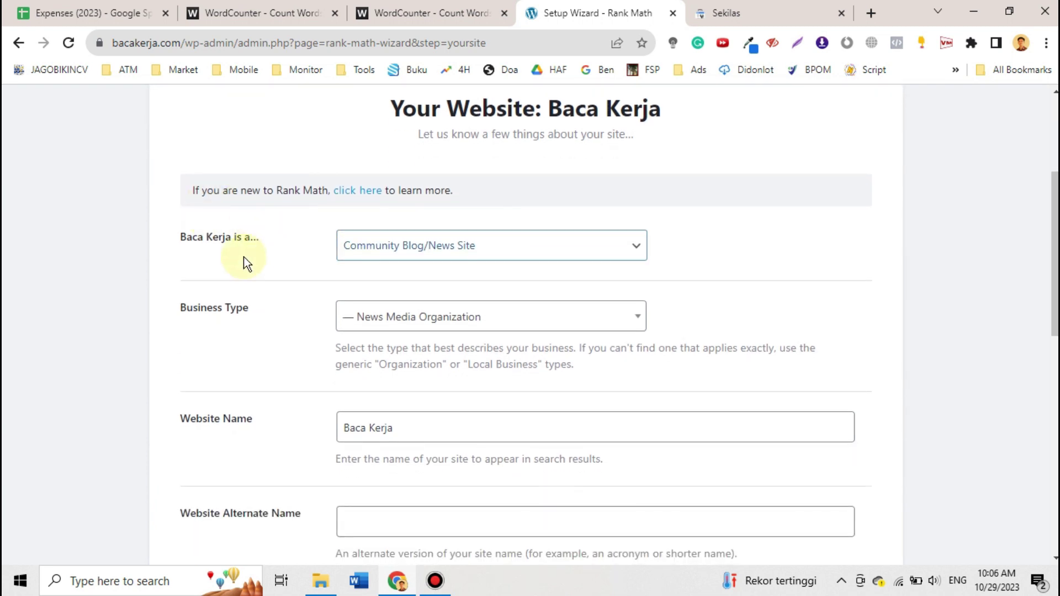
{"action": "left_click", "coordinate": [355, 255]}
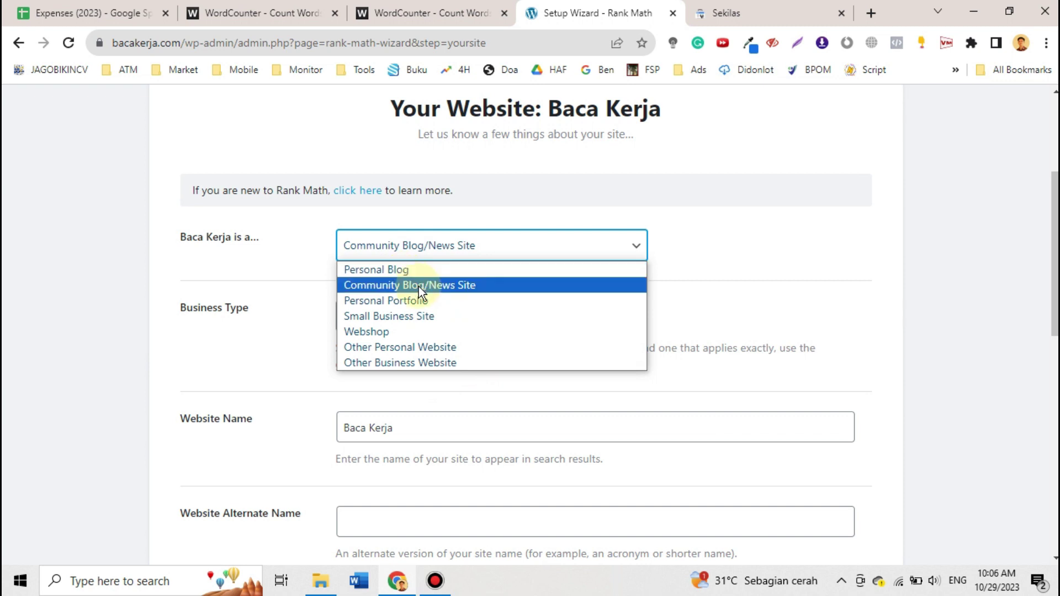
{"action": "left_click", "coordinate": [387, 282]}
{"action": "left_click", "coordinate": [237, 263]}
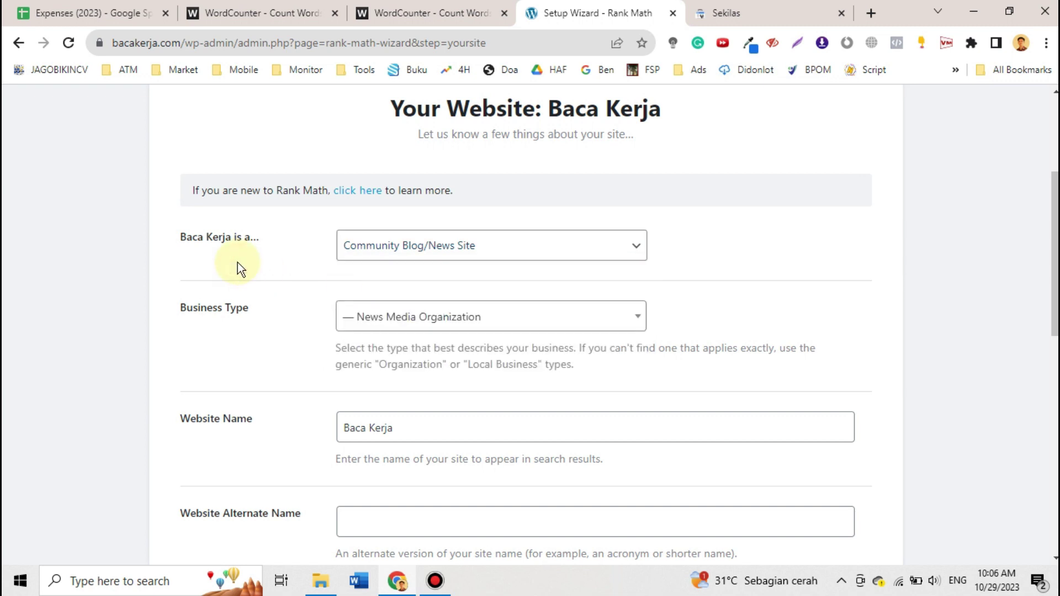
{"action": "left_click", "coordinate": [386, 251]}
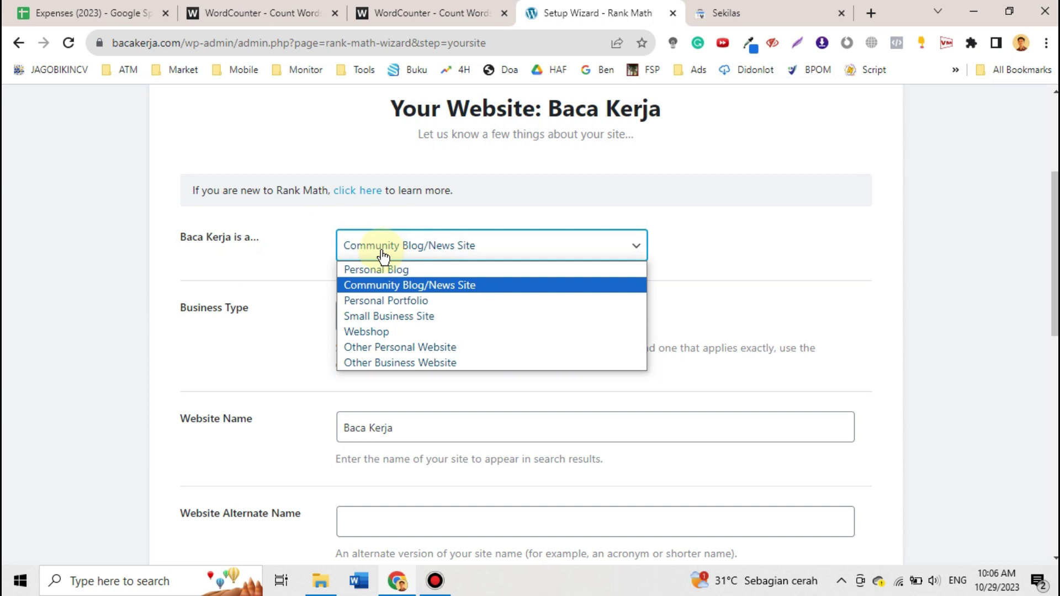
{"action": "left_click", "coordinate": [387, 254]}
{"action": "left_click", "coordinate": [304, 283]}
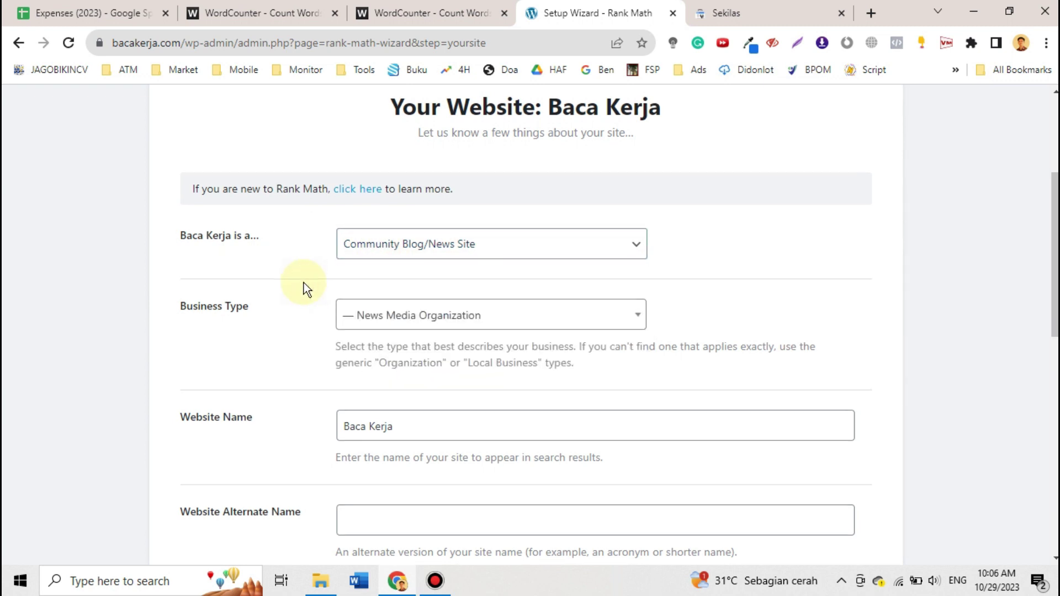
Step: Set the business type to News Media Organization
{"action": "scroll", "coordinate": [304, 283], "scroll_direction": "down", "scroll_amount": 1}
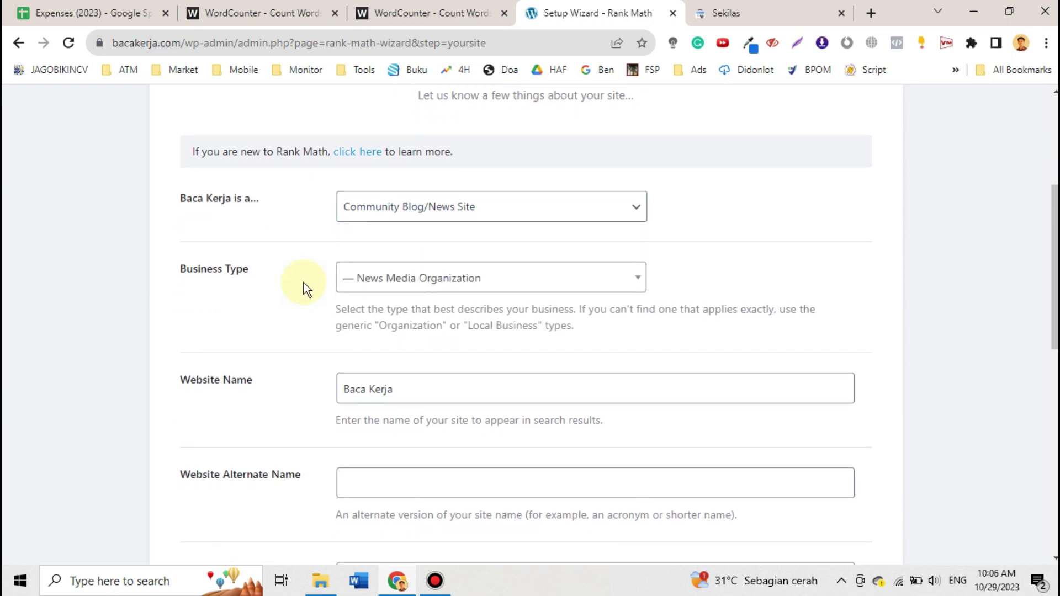
{"action": "left_click", "coordinate": [374, 279]}
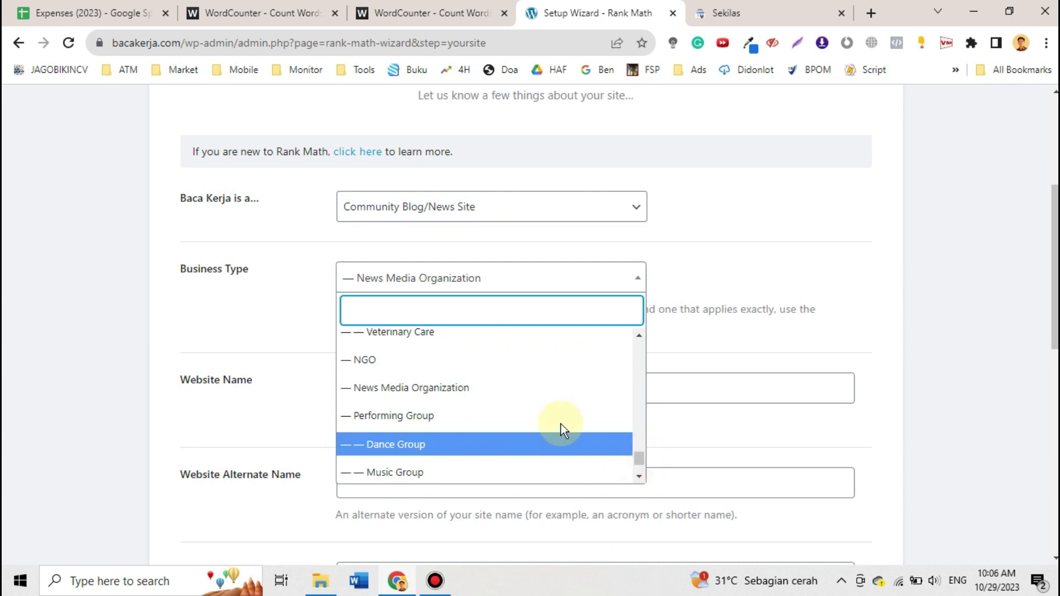
{"action": "left_click", "coordinate": [451, 386]}
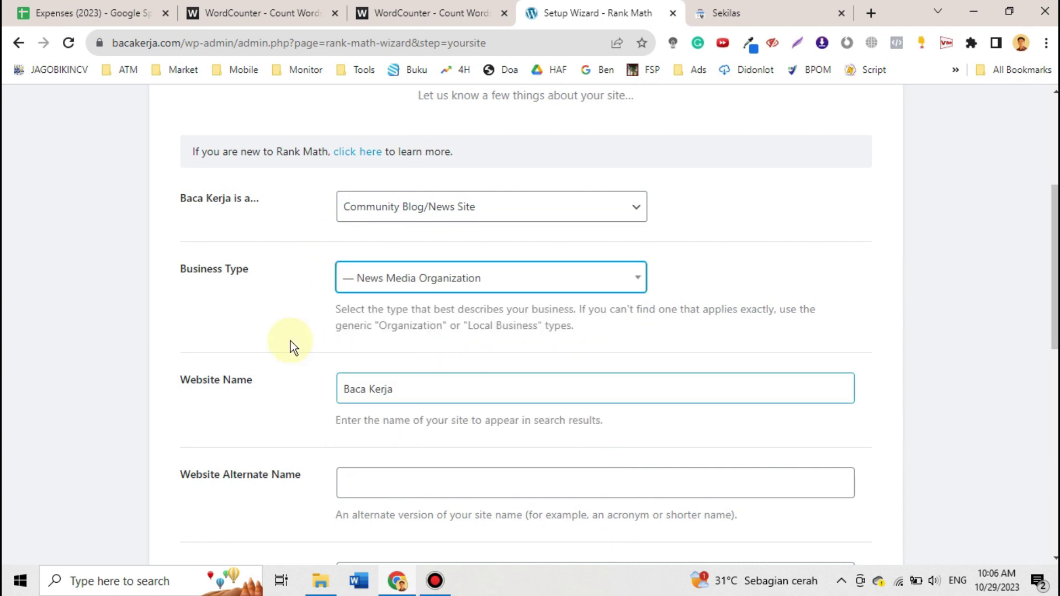
Step: Review the website name, alternate name and person/organization name fields, and the size and shape requirements of the Google logo
{"action": "scroll", "coordinate": [281, 337], "scroll_direction": "down", "scroll_amount": 1}
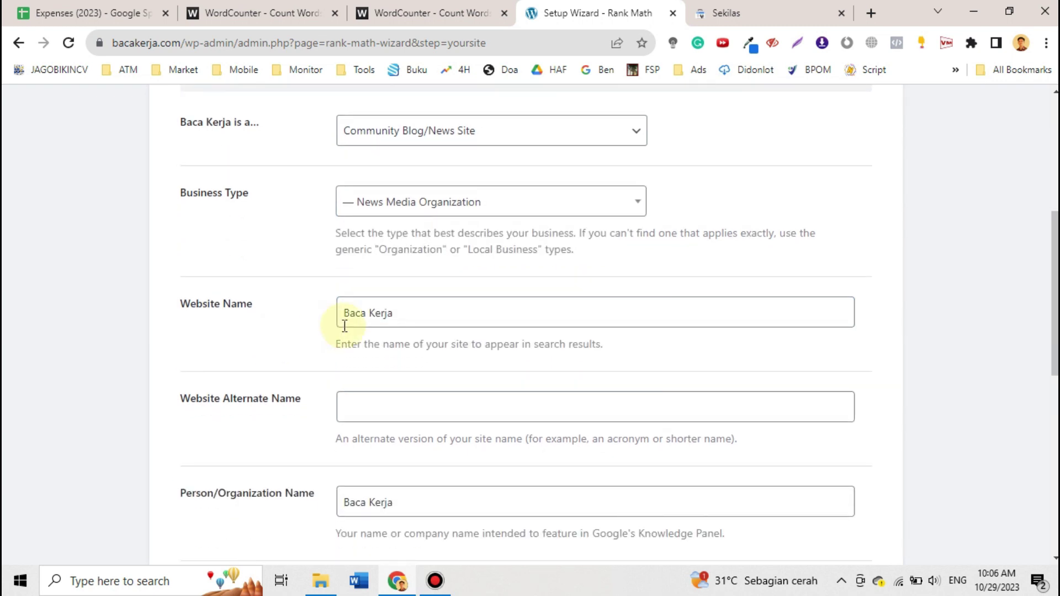
{"action": "left_click", "coordinate": [418, 319]}
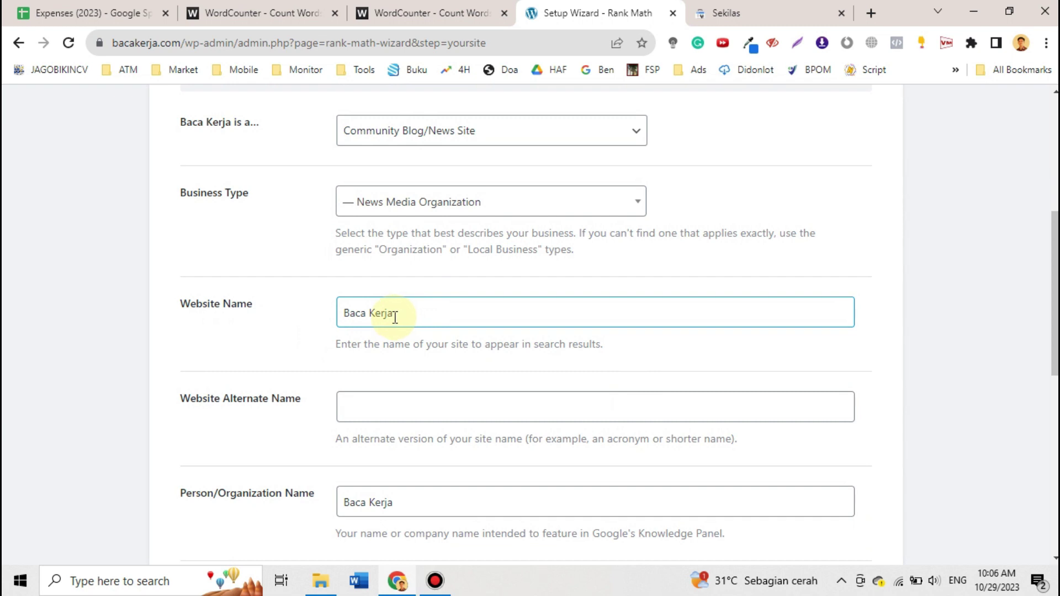
{"action": "scroll", "coordinate": [395, 318], "scroll_direction": "down", "scroll_amount": 1}
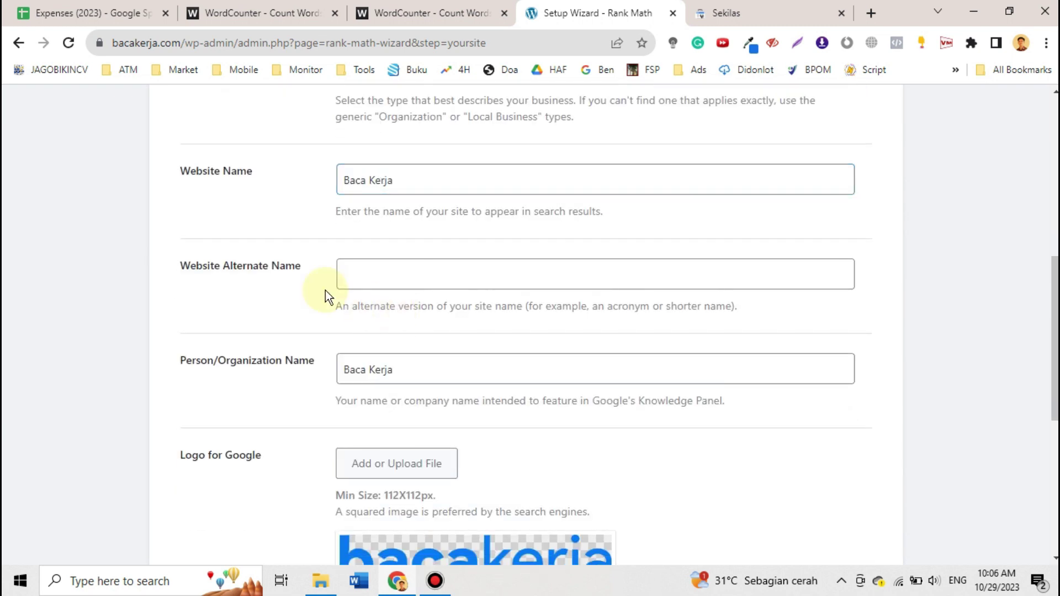
{"action": "left_click", "coordinate": [402, 287]}
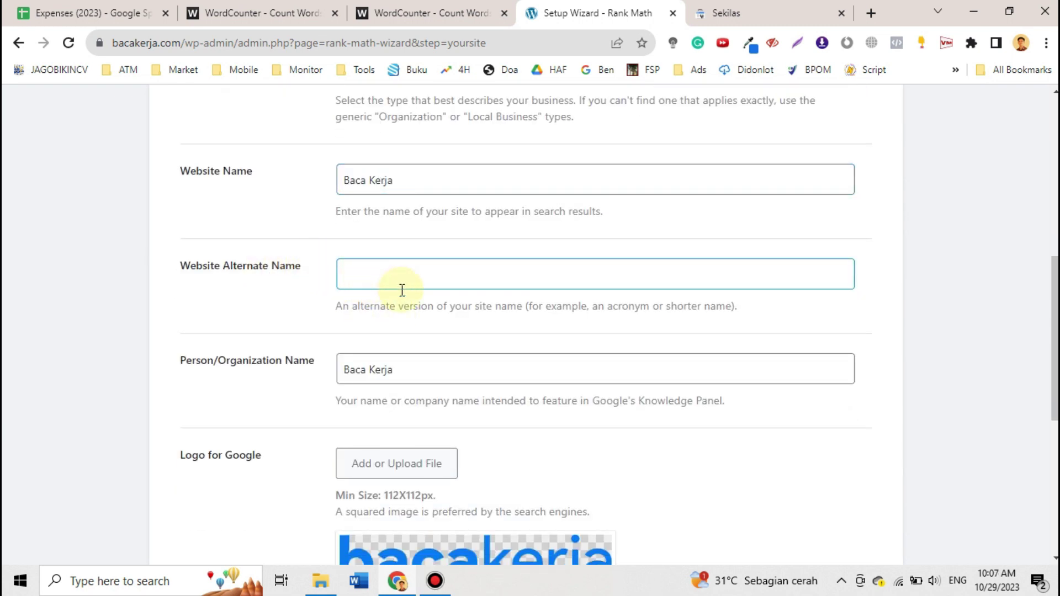
{"action": "scroll", "coordinate": [401, 290], "scroll_direction": "down", "scroll_amount": 1}
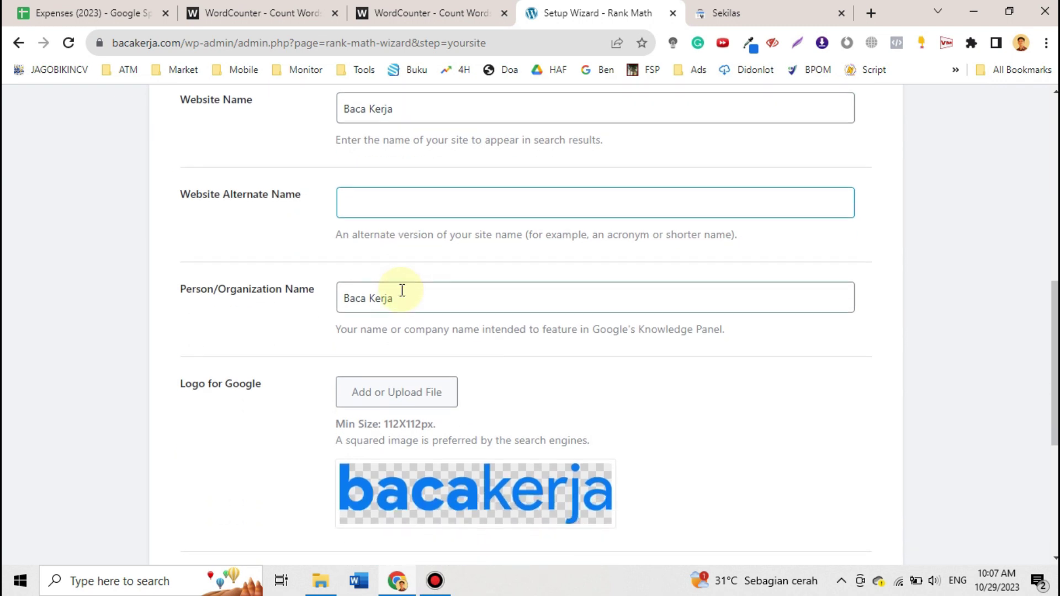
{"action": "left_click", "coordinate": [402, 291]}
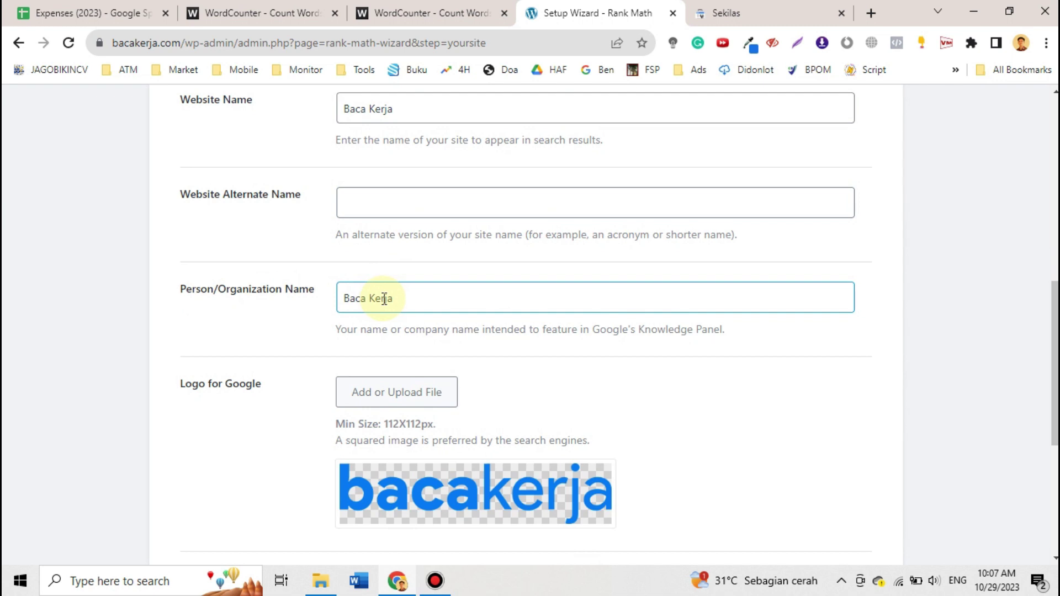
{"action": "scroll", "coordinate": [384, 298], "scroll_direction": "down", "scroll_amount": 1}
{"action": "scroll", "coordinate": [382, 300], "scroll_direction": "up", "scroll_amount": 1}
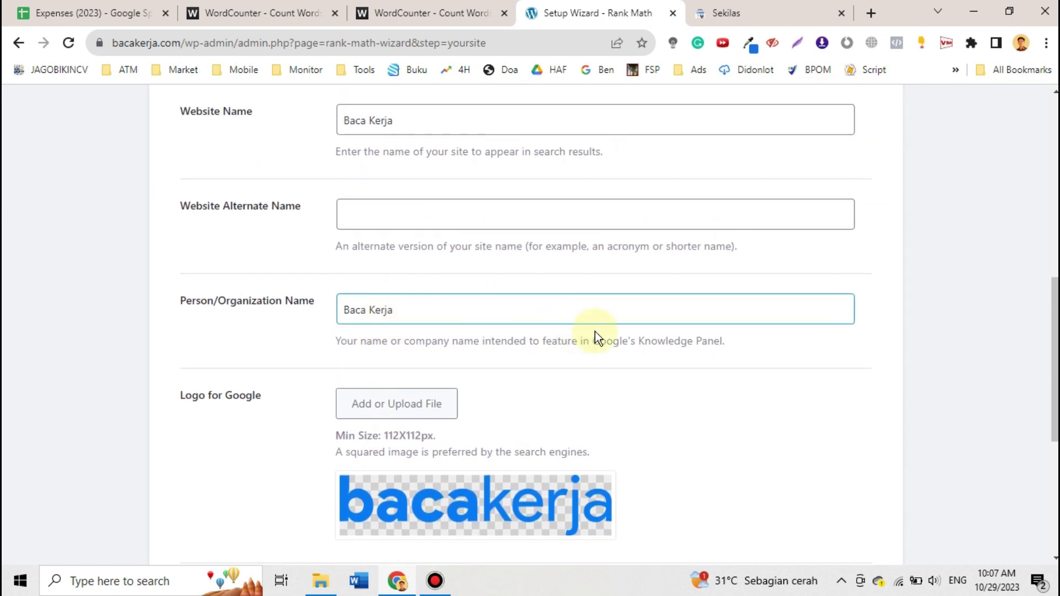
{"action": "left_click_drag", "start_coordinate": [595, 334], "coordinate": [720, 342]}
{"action": "scroll", "coordinate": [716, 340], "scroll_direction": "down", "scroll_amount": 3}
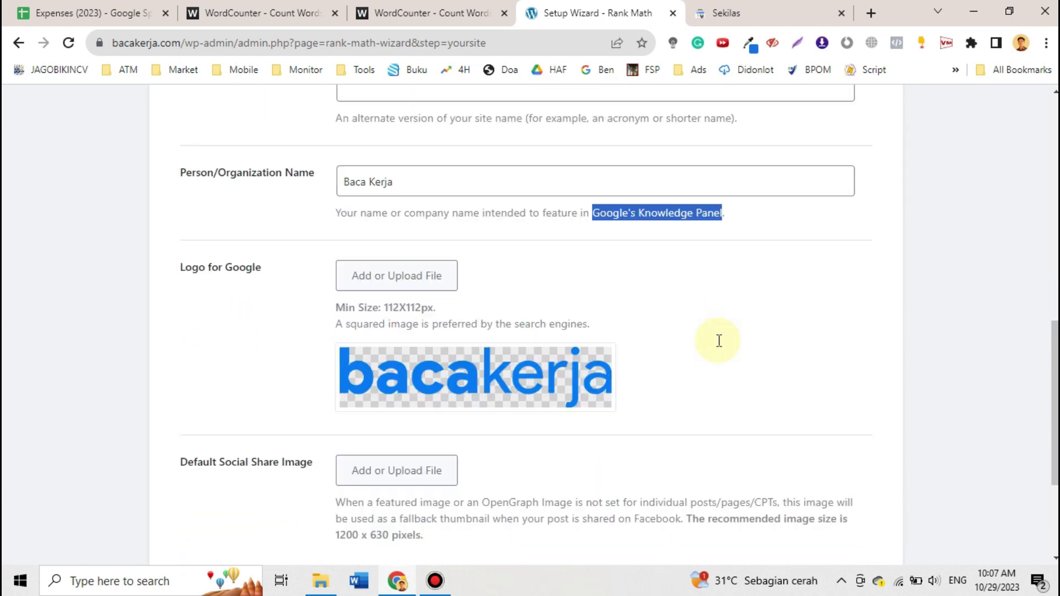
{"action": "left_click", "coordinate": [267, 290]}
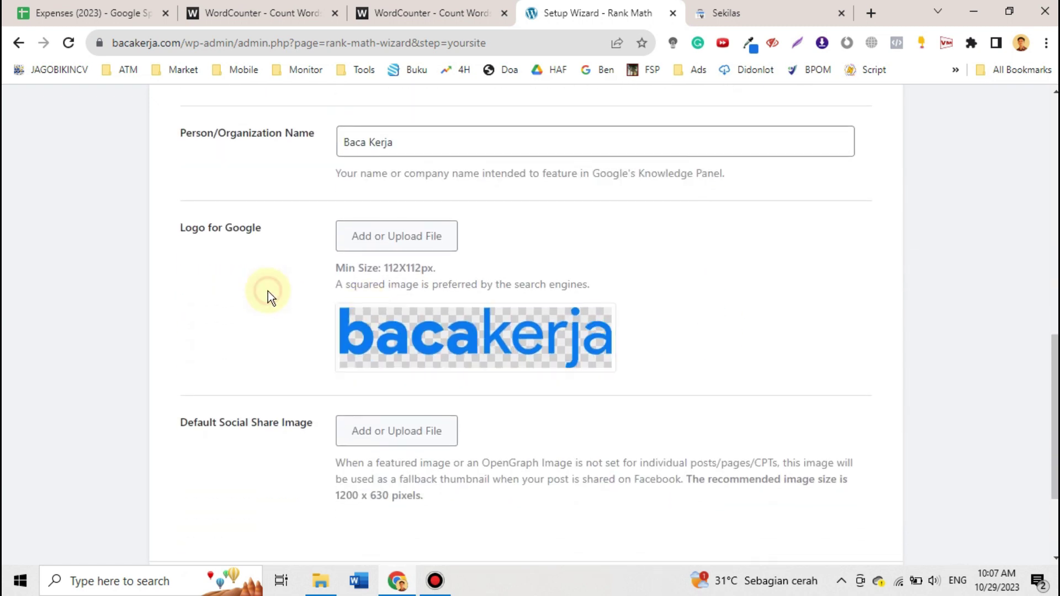
{"action": "double_click", "coordinate": [391, 270]}
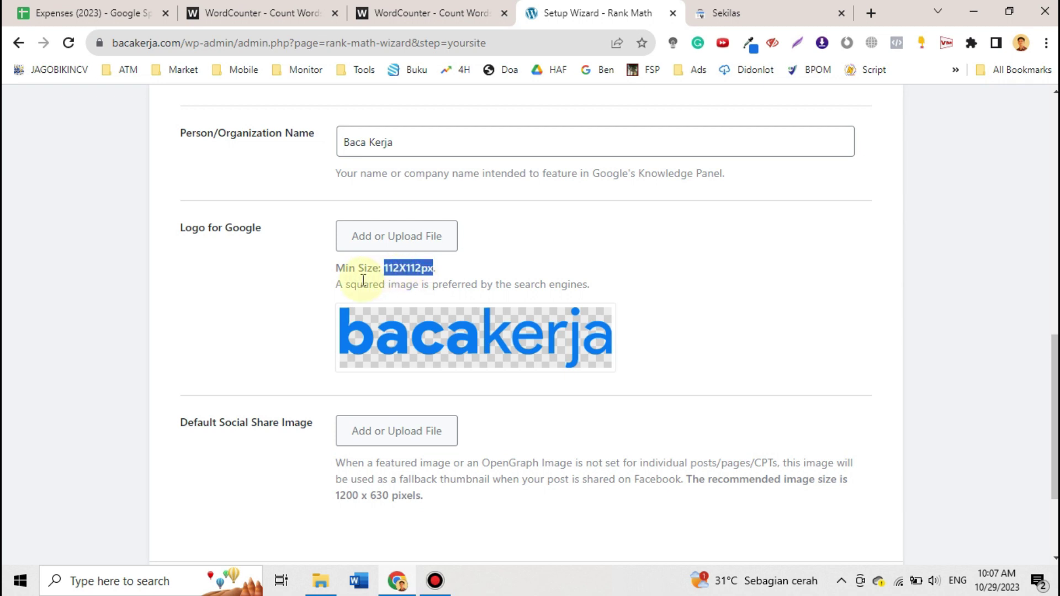
{"action": "left_click_drag", "start_coordinate": [347, 284], "coordinate": [398, 285]}
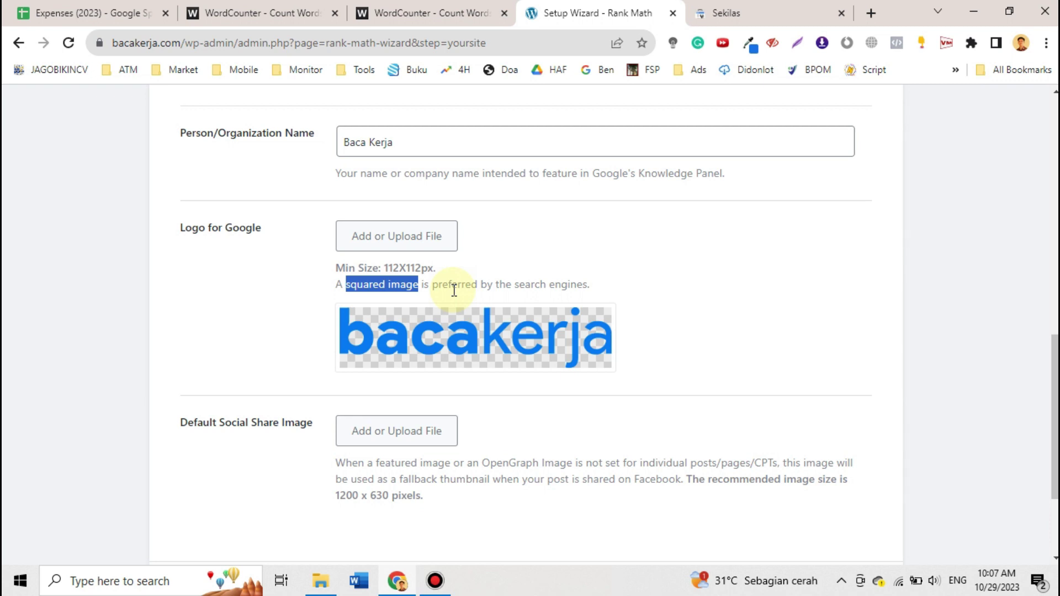
Step: Save the website details and continue to the Analytics stage of the wizard
{"action": "scroll", "coordinate": [453, 290], "scroll_direction": "down", "scroll_amount": 3}
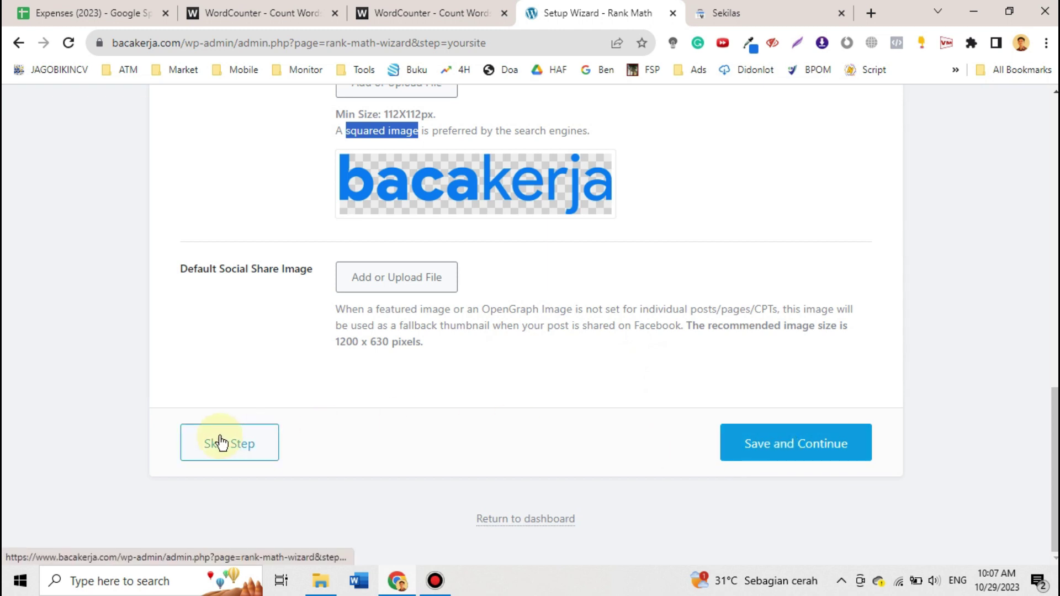
{"action": "left_click", "coordinate": [774, 446]}
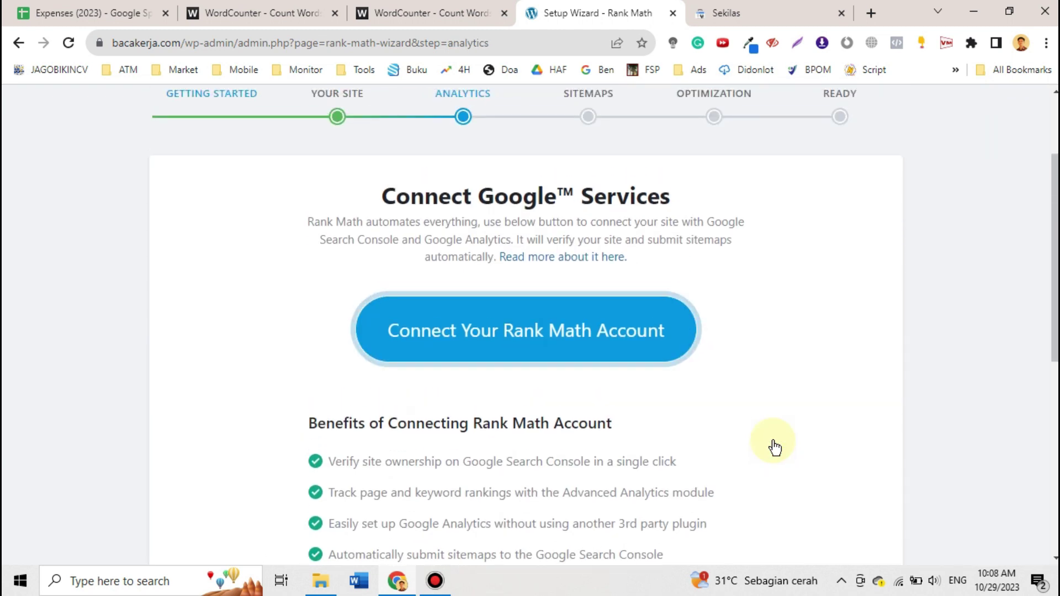
Step: Start connecting the Rank Math account to the site and accept the terms and e-mail consent on the login page
{"action": "scroll", "coordinate": [775, 446], "scroll_direction": "down", "scroll_amount": 8}
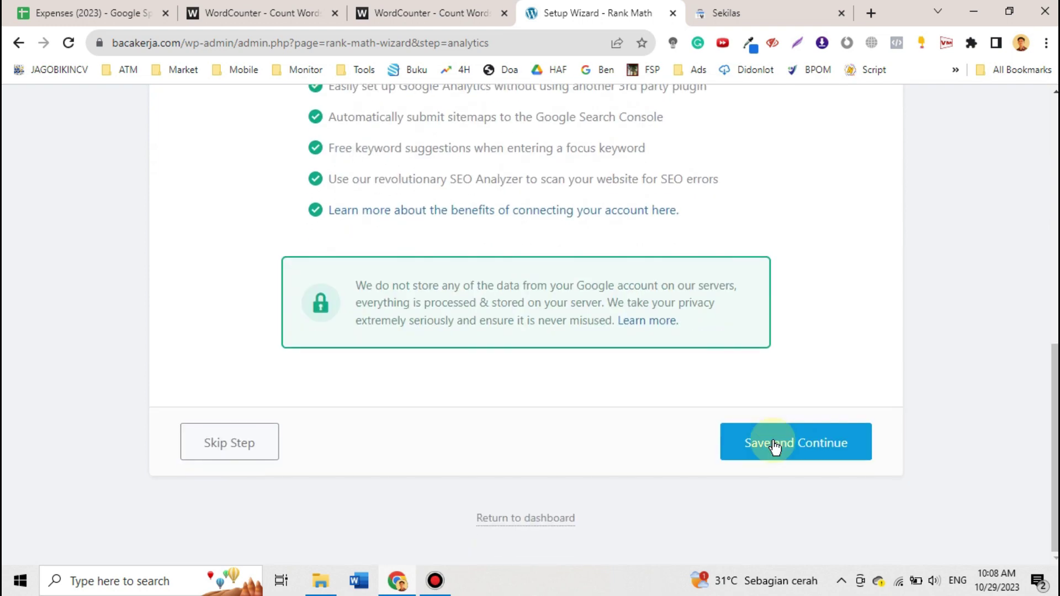
{"action": "scroll", "coordinate": [774, 446], "scroll_direction": "up", "scroll_amount": 4}
{"action": "scroll", "coordinate": [775, 446], "scroll_direction": "up", "scroll_amount": 6}
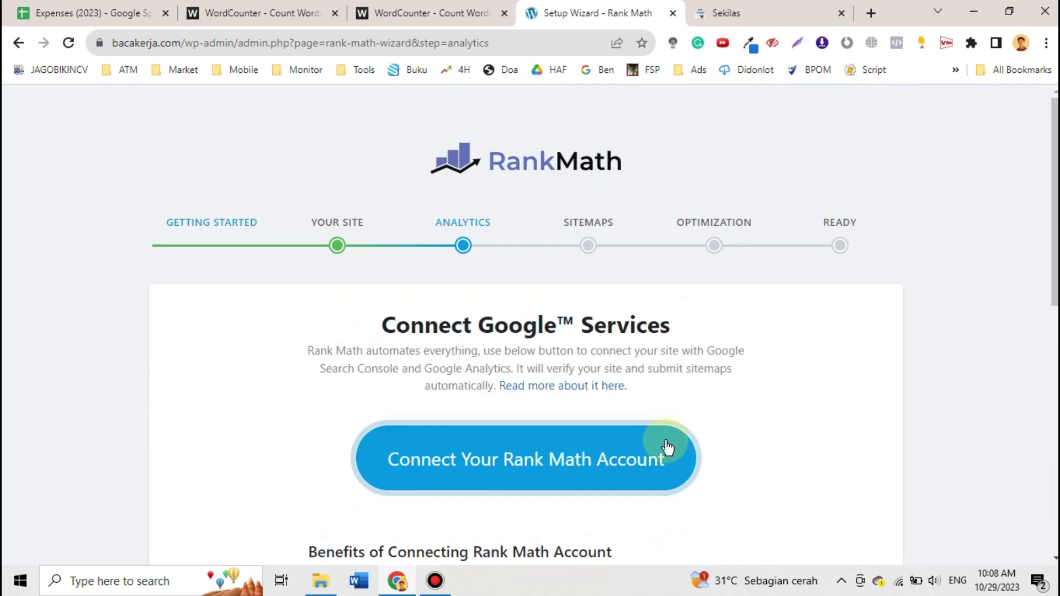
{"action": "left_click", "coordinate": [538, 476]}
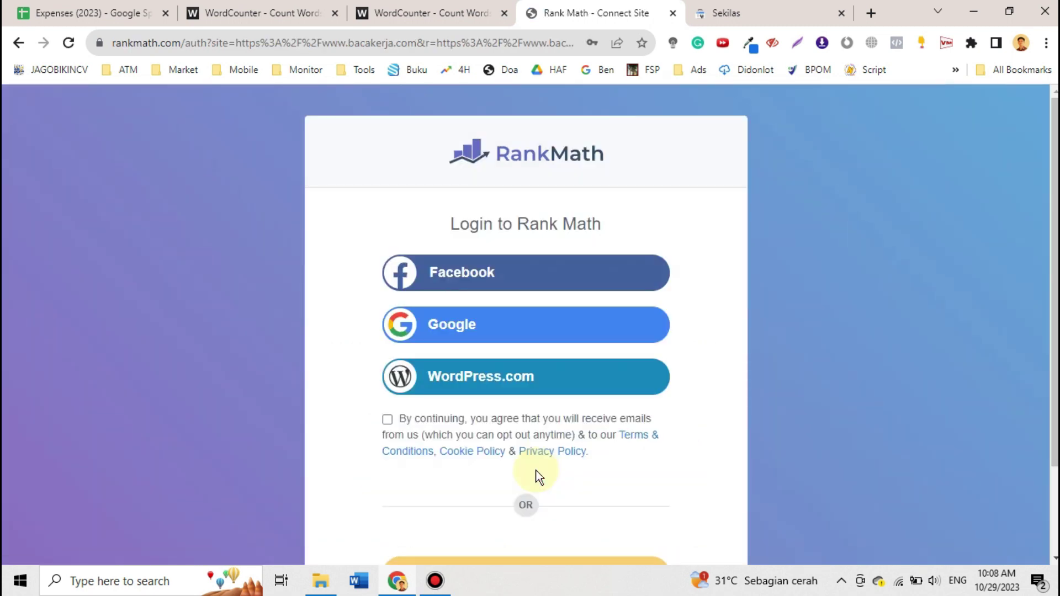
{"action": "left_click", "coordinate": [497, 417]}
{"action": "scroll", "coordinate": [496, 419], "scroll_direction": "down", "scroll_amount": 2}
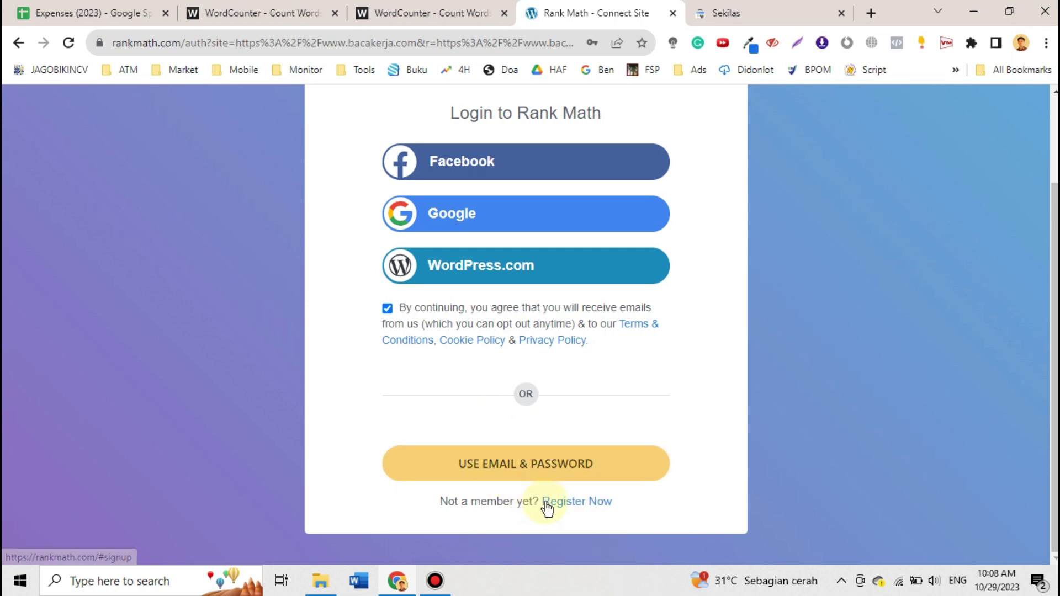
Step: Log in to Rank Math and activate the Rank Math Free Plan for bacakerja.com
{"action": "left_click", "coordinate": [502, 475]}
{"action": "scroll", "coordinate": [504, 472], "scroll_direction": "down", "scroll_amount": 2}
{"action": "left_click", "coordinate": [529, 463]}
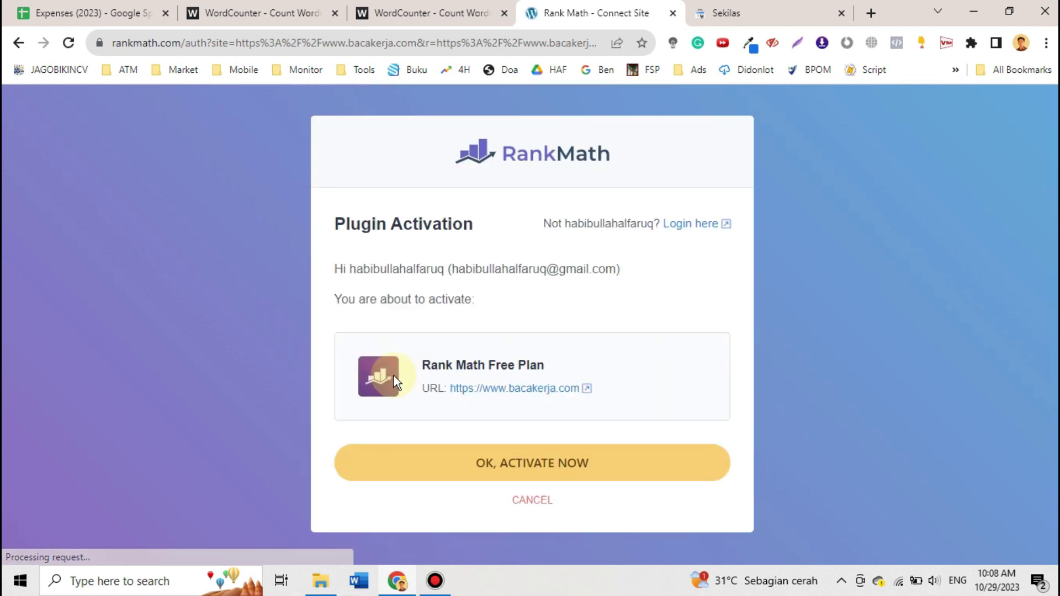
Step: Connect Google services by choosing the site owner's Google account and granting Rank Math SEO the requested additional access
{"action": "left_click", "coordinate": [517, 466]}
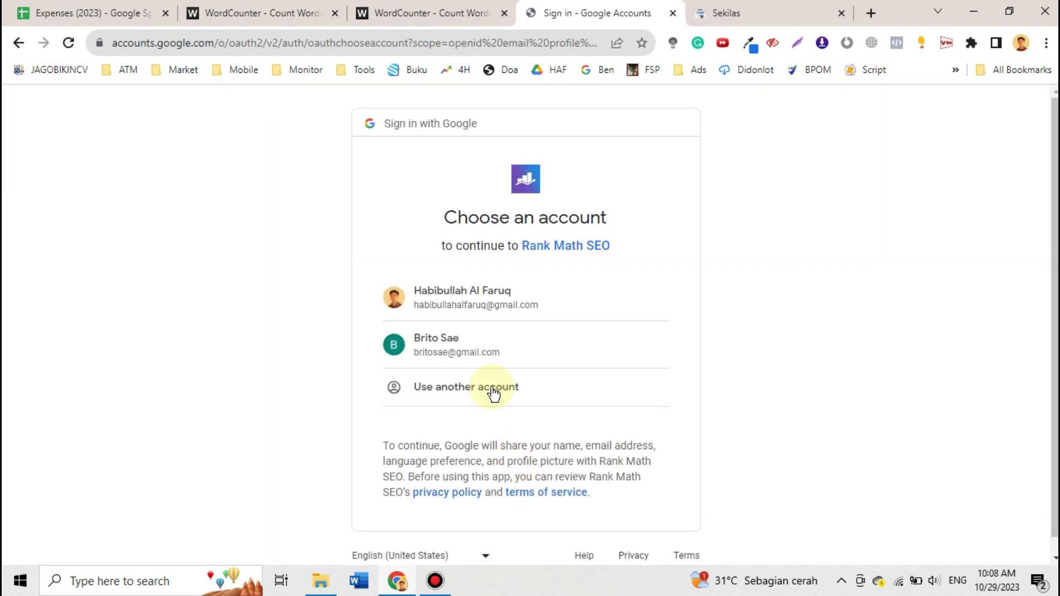
{"action": "left_click", "coordinate": [492, 303]}
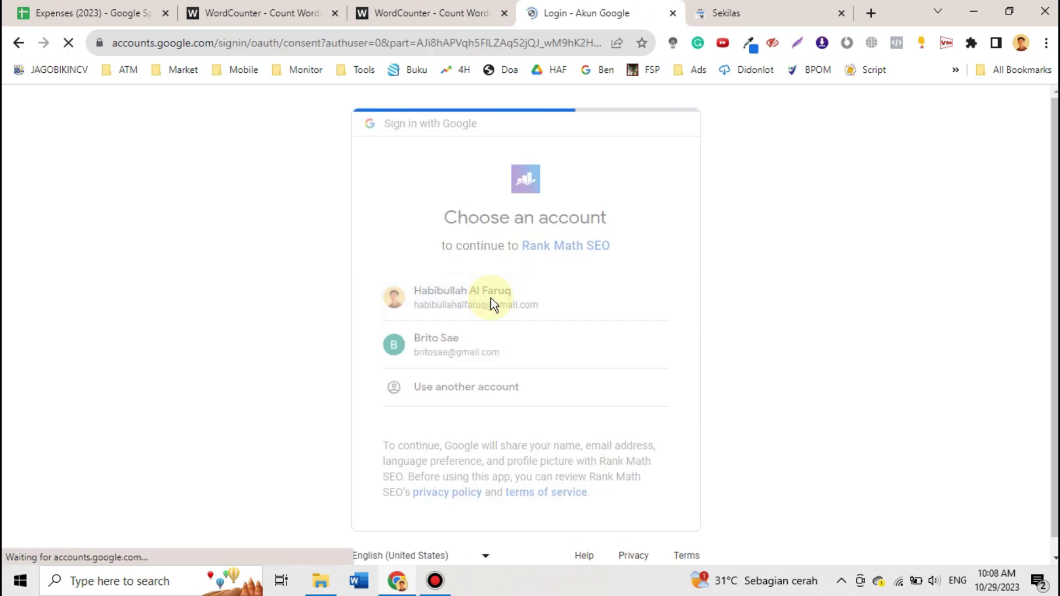
{"action": "scroll", "coordinate": [491, 299], "scroll_direction": "down", "scroll_amount": 2}
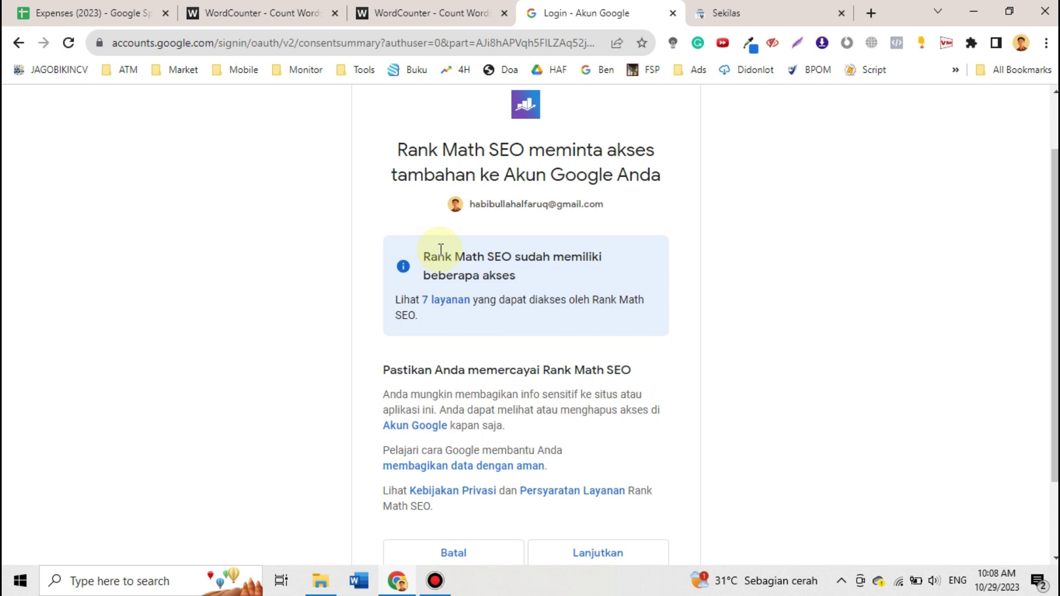
{"action": "scroll", "coordinate": [482, 275], "scroll_direction": "down", "scroll_amount": 2}
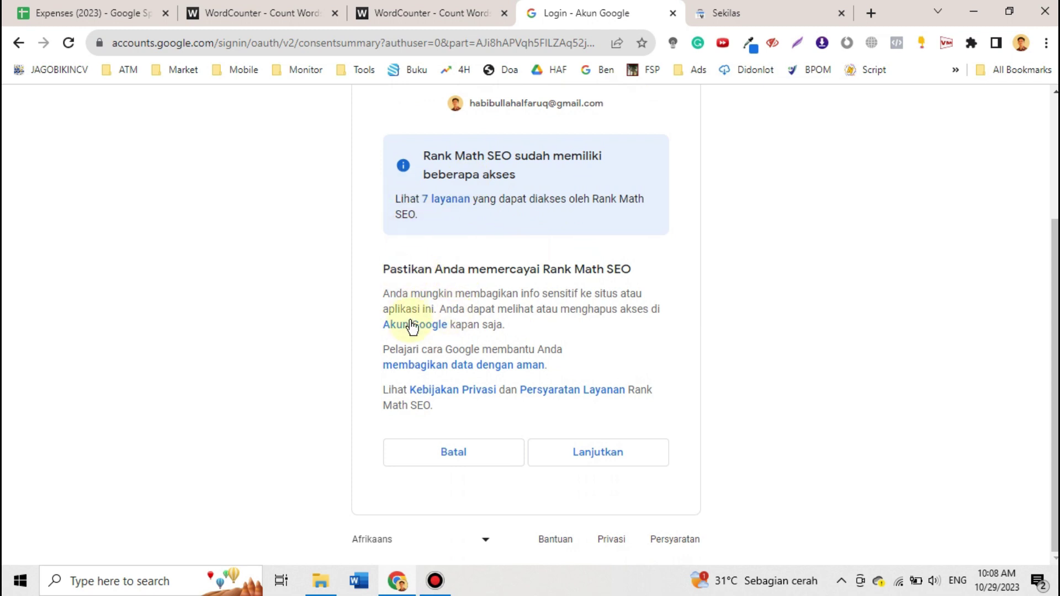
{"action": "left_click", "coordinate": [609, 452]}
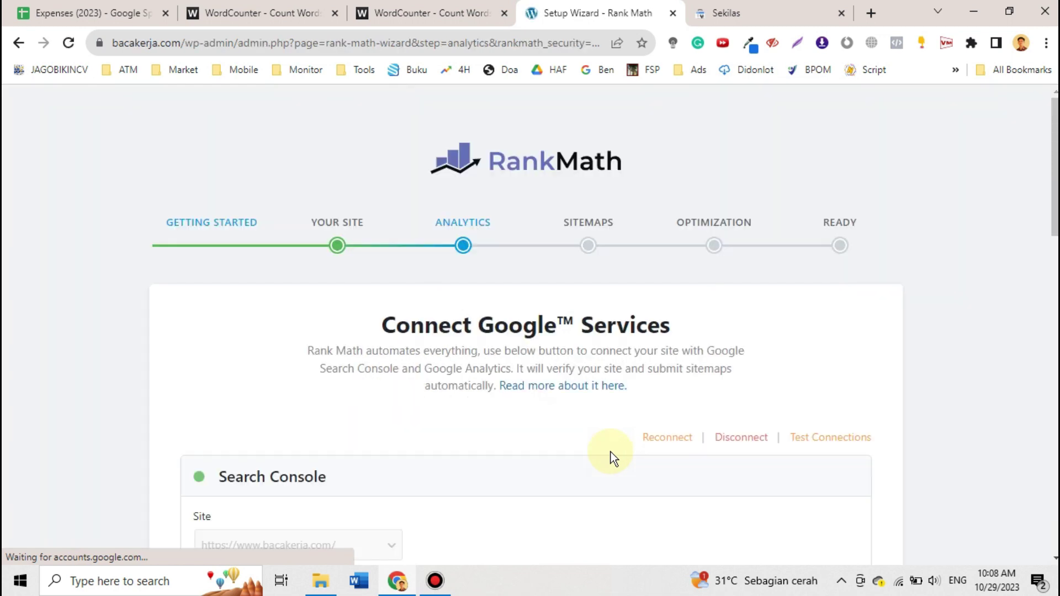
Step: Review the Search Console site and Index Status option, then the Analytics account, property, data stream and tracking code options
{"action": "scroll", "coordinate": [611, 458], "scroll_direction": "down", "scroll_amount": 3}
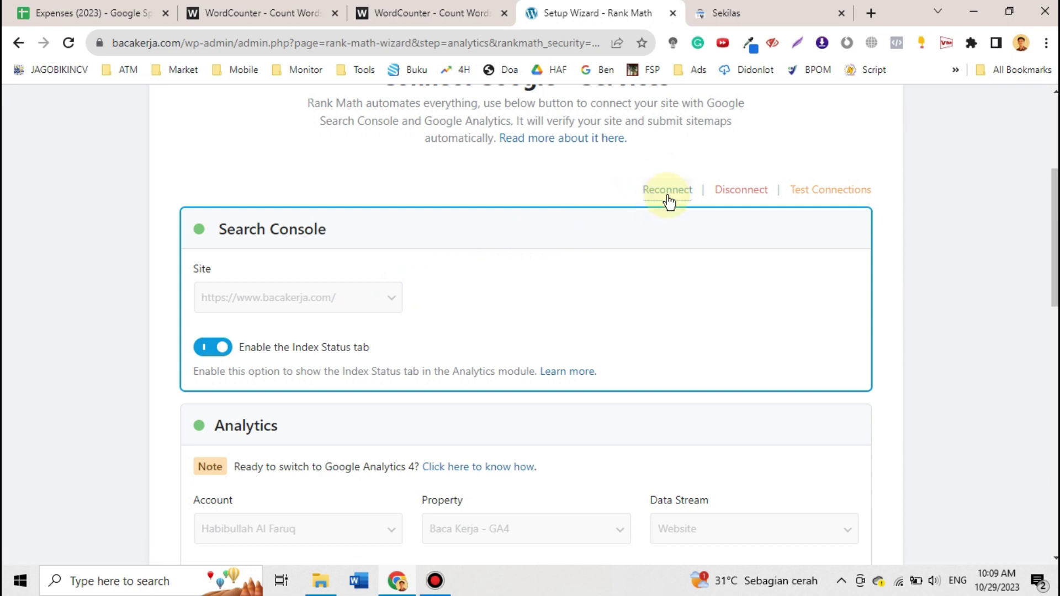
{"action": "scroll", "coordinate": [360, 310], "scroll_direction": "down", "scroll_amount": 1}
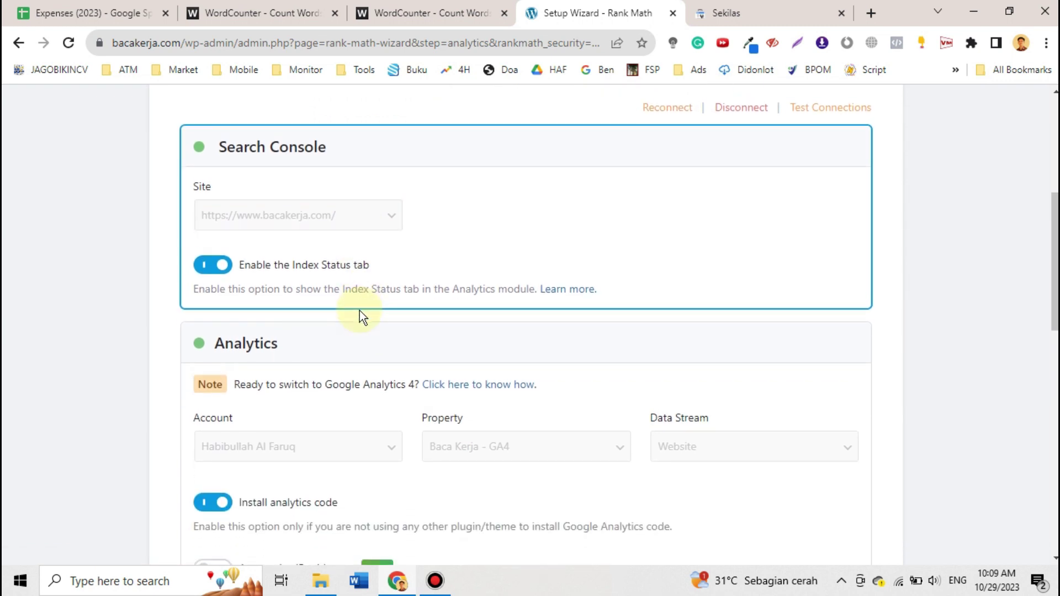
{"action": "scroll", "coordinate": [359, 311], "scroll_direction": "down", "scroll_amount": 1}
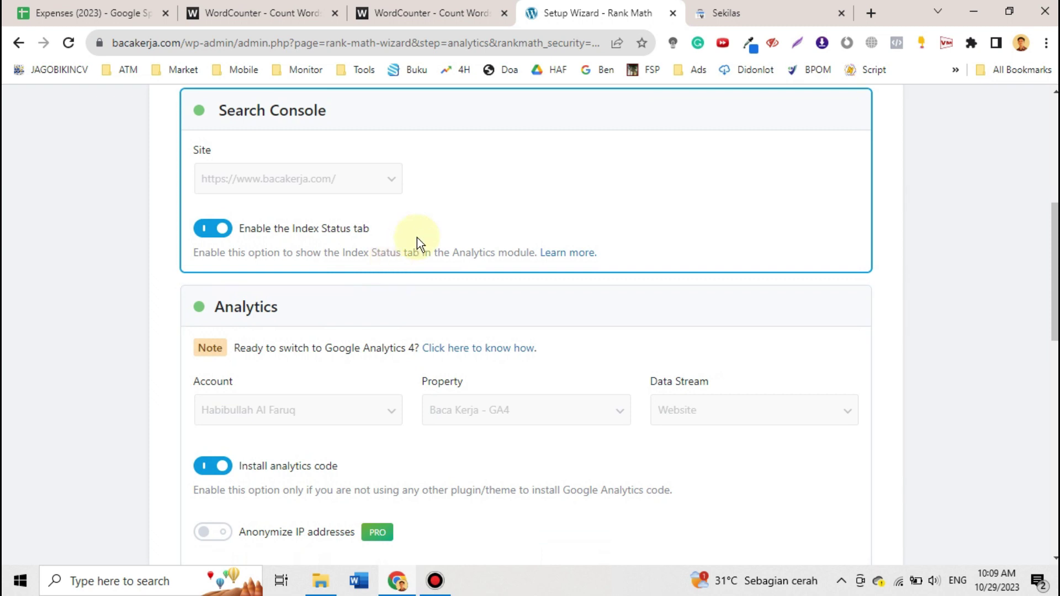
{"action": "scroll", "coordinate": [416, 237], "scroll_direction": "up", "scroll_amount": 1}
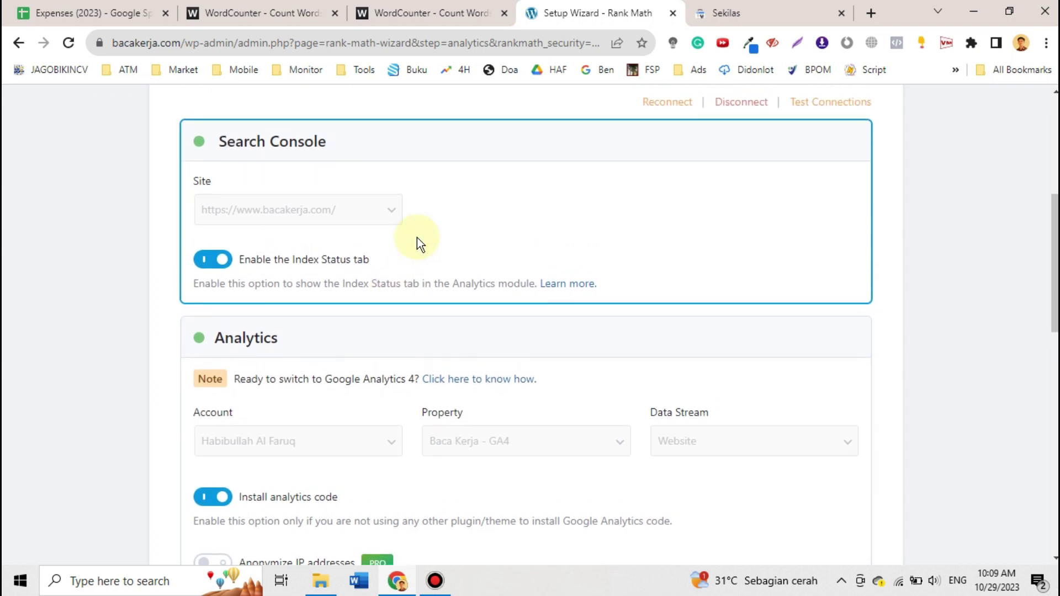
{"action": "scroll", "coordinate": [416, 238], "scroll_direction": "down", "scroll_amount": 1}
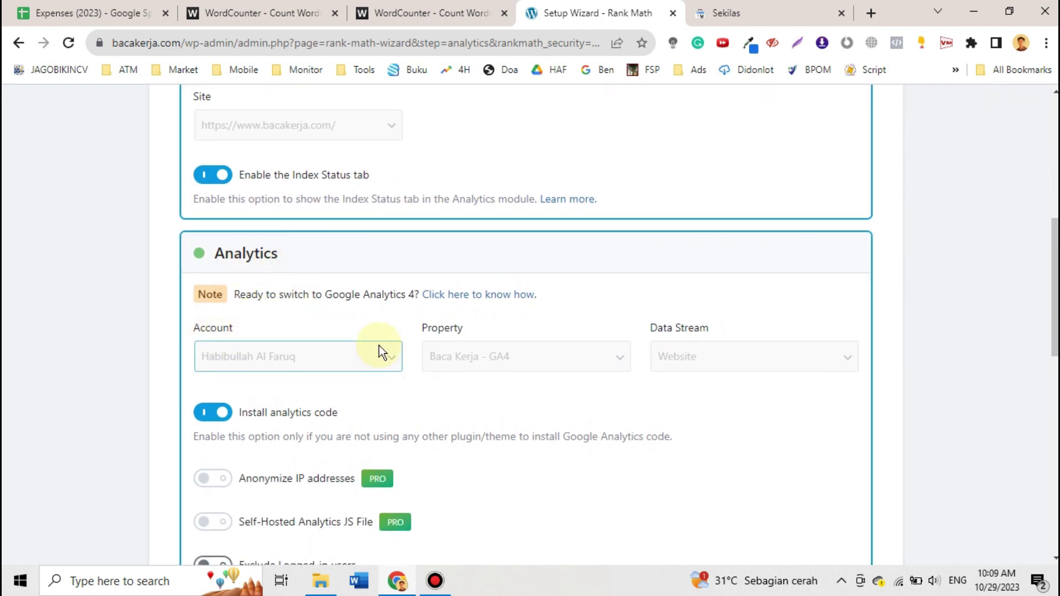
{"action": "scroll", "coordinate": [363, 356], "scroll_direction": "down", "scroll_amount": 3}
{"action": "scroll", "coordinate": [362, 356], "scroll_direction": "up", "scroll_amount": 2}
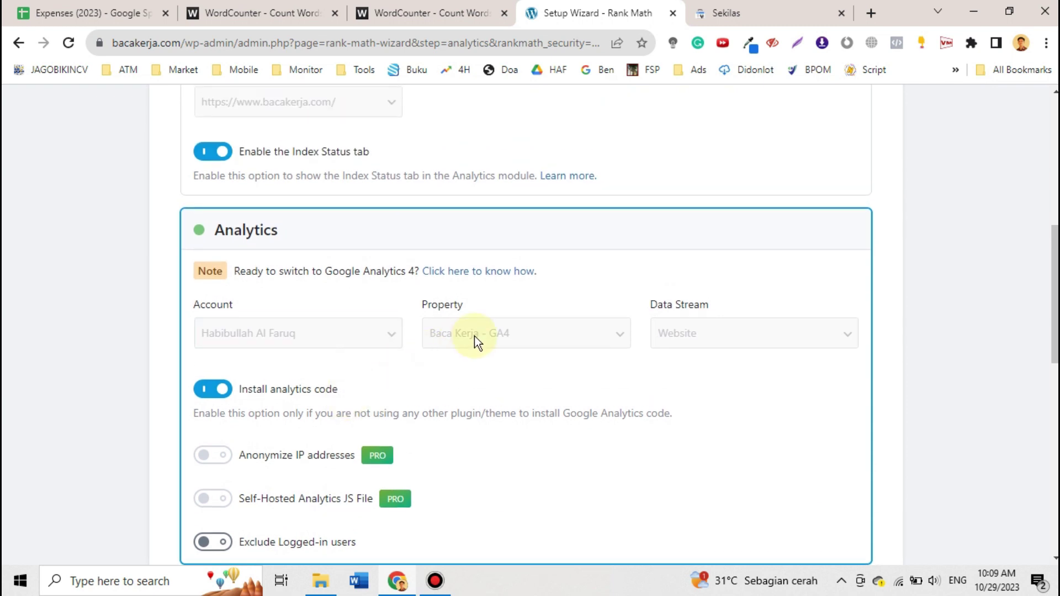
{"action": "left_click", "coordinate": [497, 326]}
{"action": "left_click", "coordinate": [466, 385]}
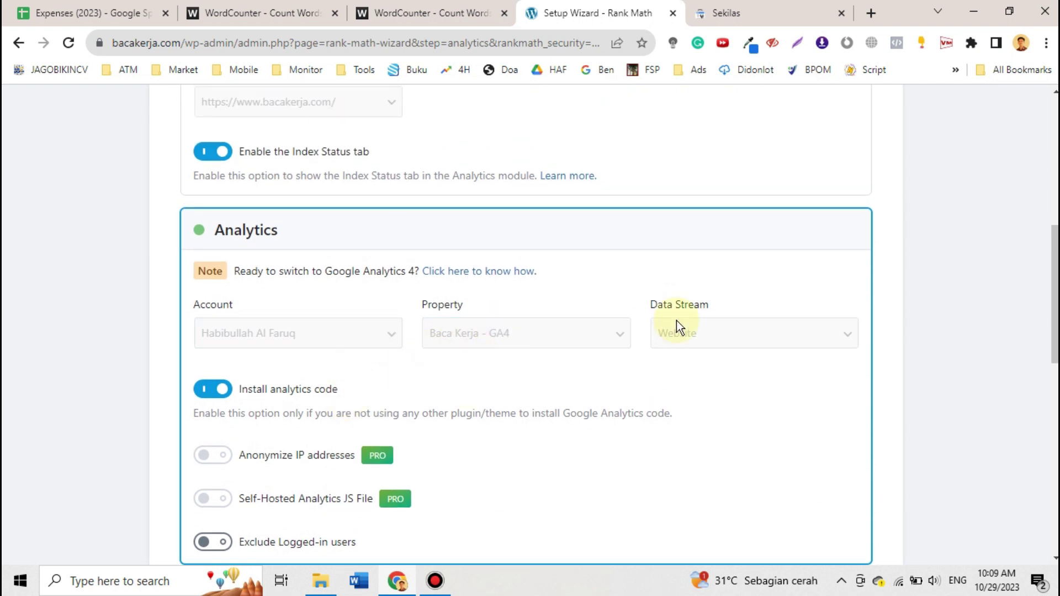
{"action": "left_click", "coordinate": [704, 321]}
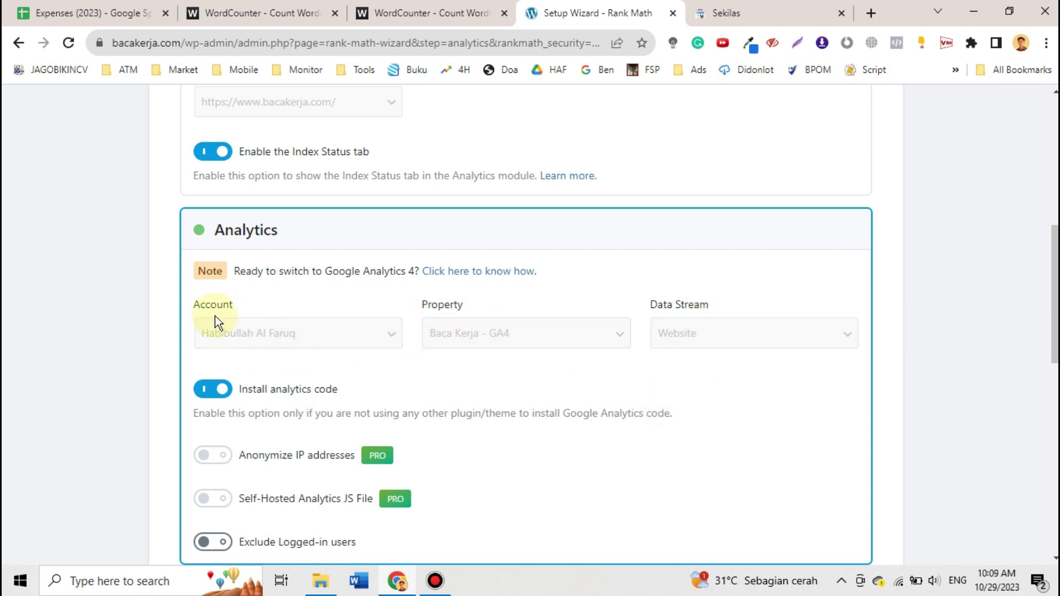
{"action": "scroll", "coordinate": [277, 339], "scroll_direction": "down", "scroll_amount": 1}
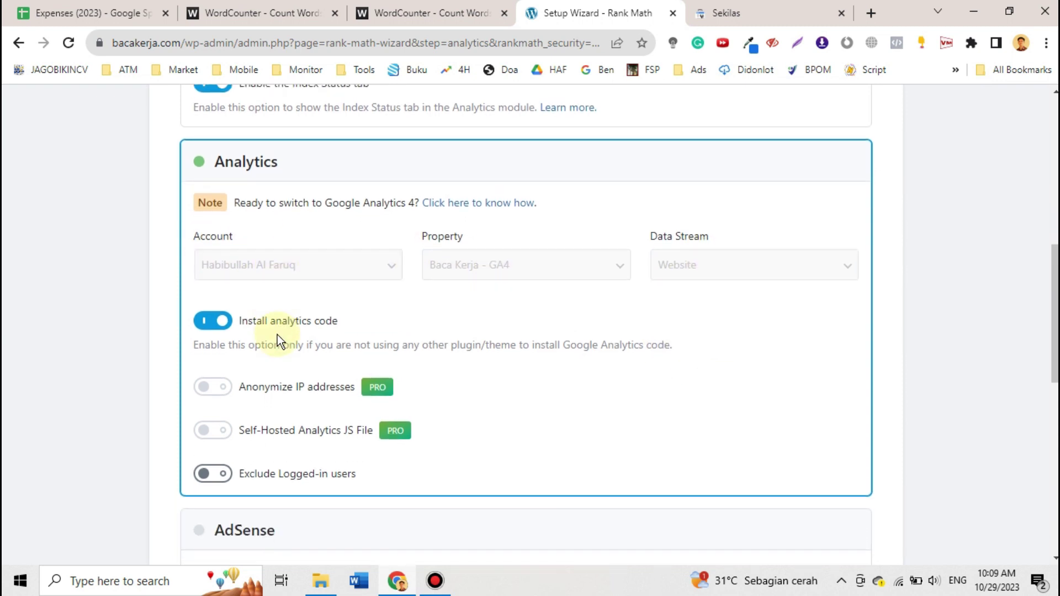
{"action": "scroll", "coordinate": [277, 338], "scroll_direction": "up", "scroll_amount": 1}
{"action": "scroll", "coordinate": [277, 339], "scroll_direction": "down", "scroll_amount": 3}
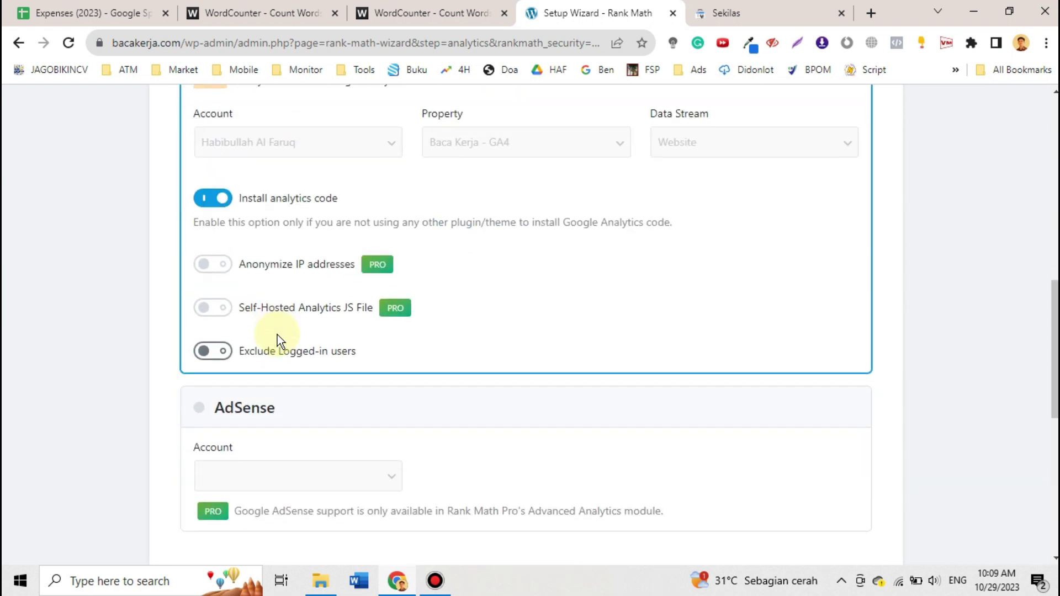
Step: Save the Google services settings with Email Reports enabled and continue to the Sitemaps stage
{"action": "scroll", "coordinate": [278, 339], "scroll_direction": "down", "scroll_amount": 3}
{"action": "scroll", "coordinate": [277, 340], "scroll_direction": "down", "scroll_amount": 2}
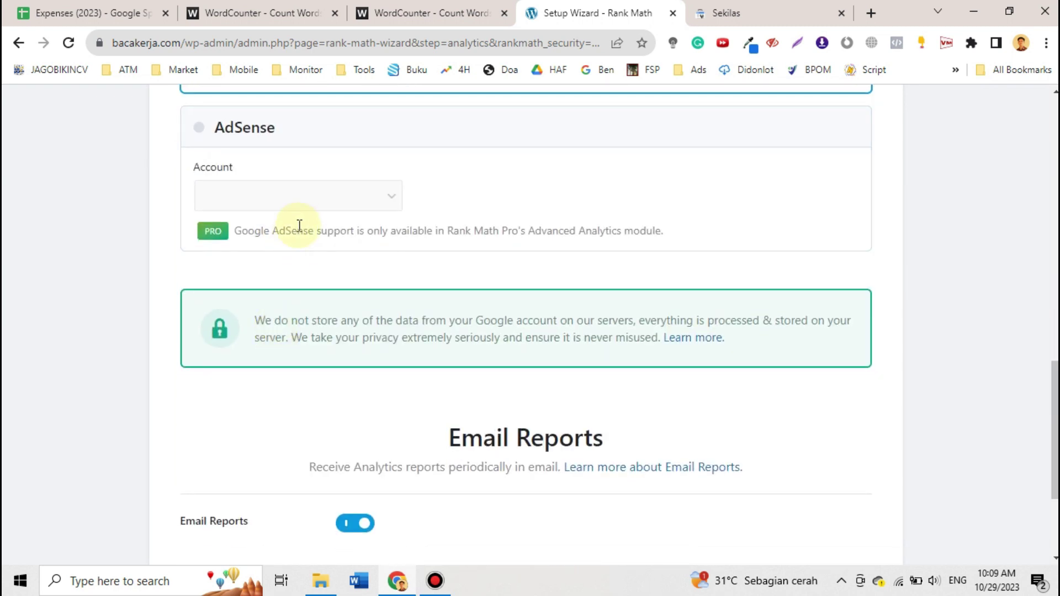
{"action": "scroll", "coordinate": [298, 224], "scroll_direction": "down", "scroll_amount": 3}
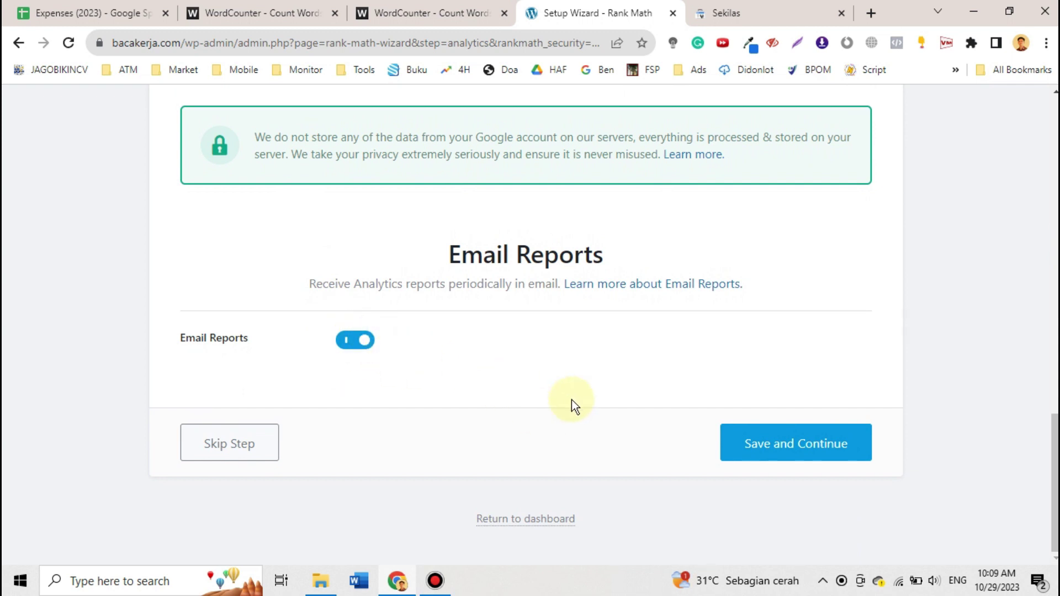
{"action": "left_click", "coordinate": [788, 458]}
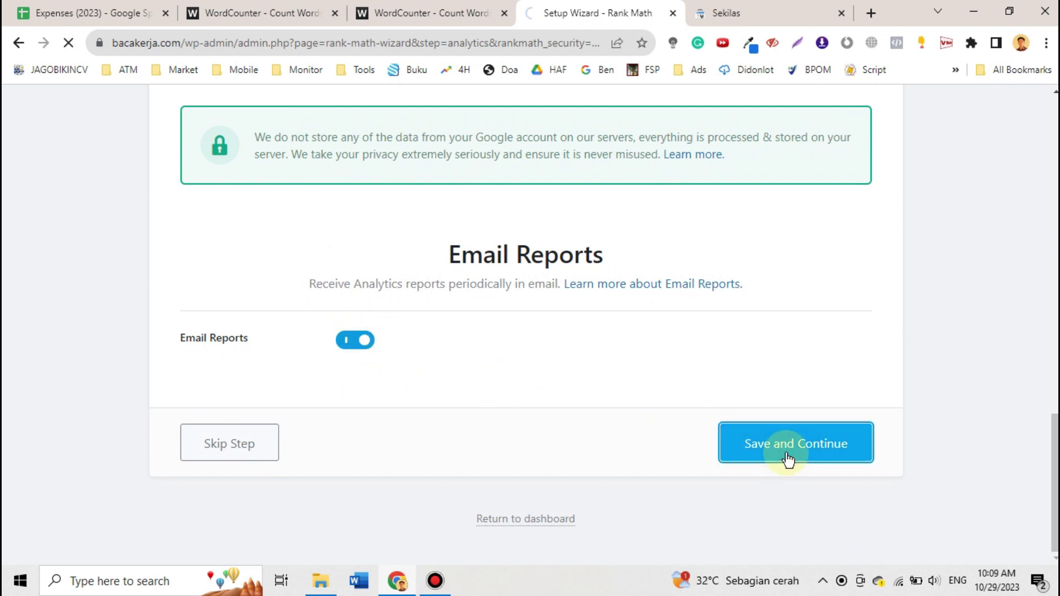
Step: Save the sitemap settings with images, Posts, Pages and Categories included, and continue to the Optimization stage
{"action": "scroll", "coordinate": [788, 460], "scroll_direction": "down", "scroll_amount": 1}
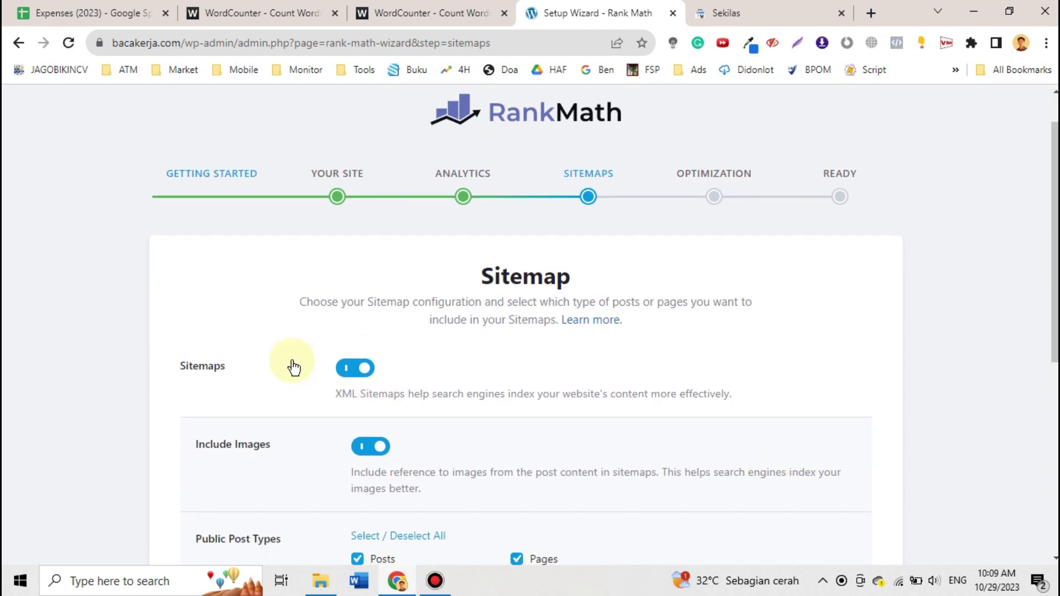
{"action": "scroll", "coordinate": [293, 367], "scroll_direction": "down", "scroll_amount": 1}
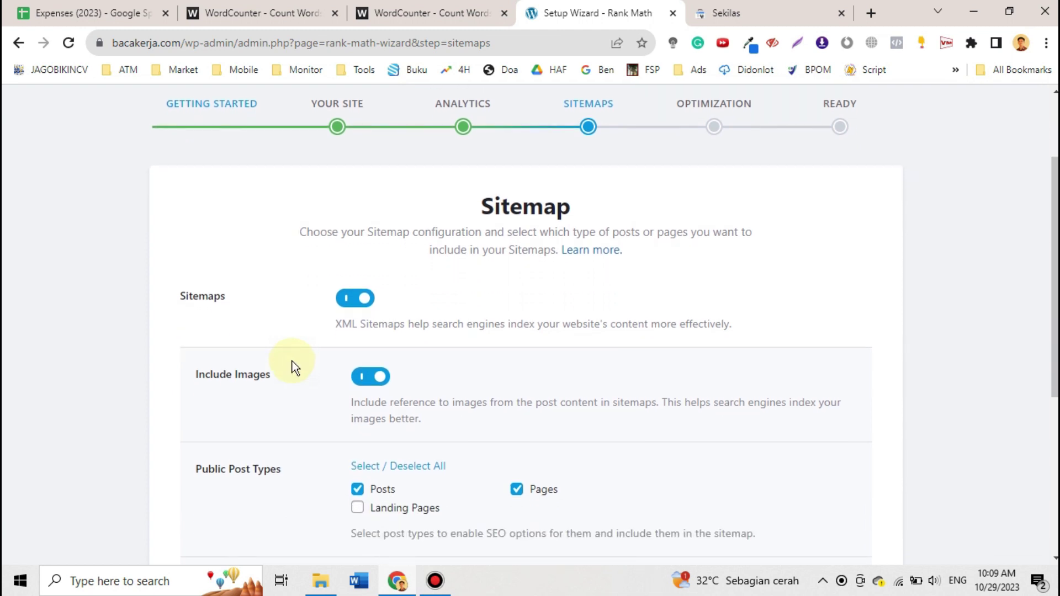
{"action": "scroll", "coordinate": [292, 368], "scroll_direction": "down", "scroll_amount": 2}
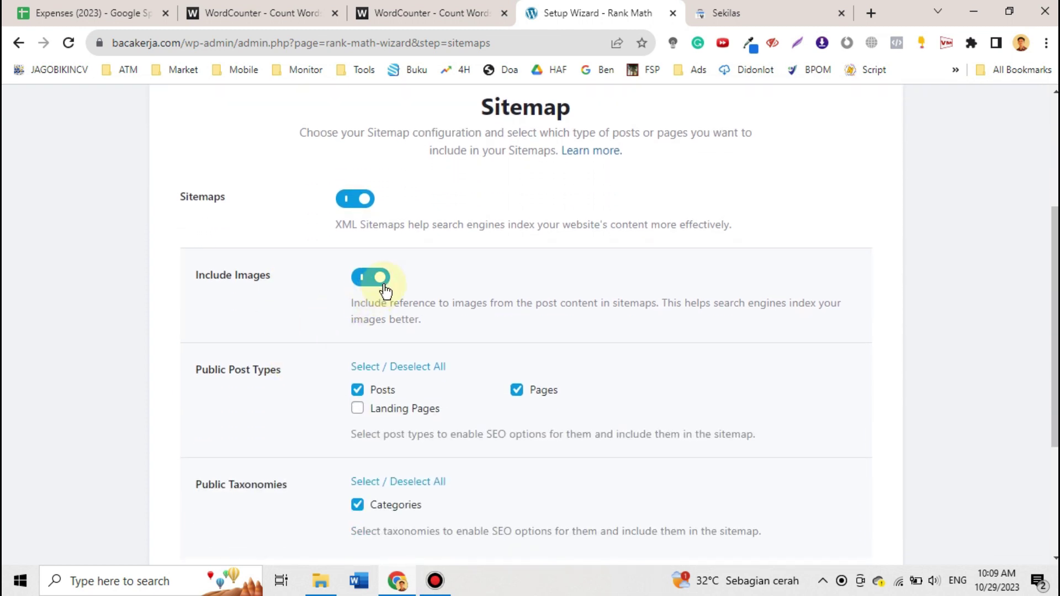
{"action": "scroll", "coordinate": [283, 392], "scroll_direction": "down", "scroll_amount": 2}
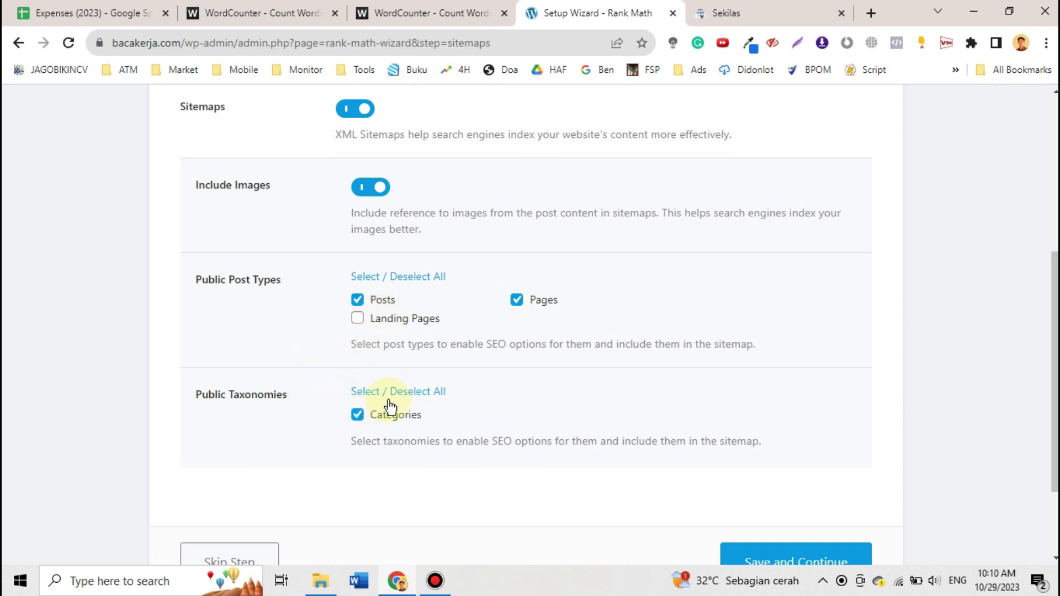
{"action": "scroll", "coordinate": [419, 416], "scroll_direction": "down", "scroll_amount": 2}
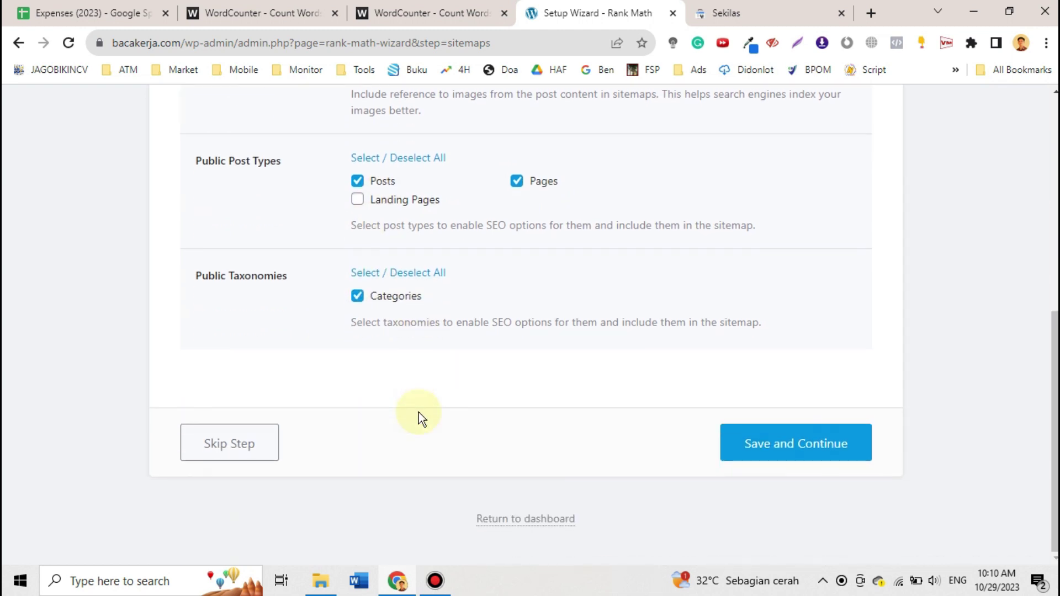
{"action": "left_click", "coordinate": [749, 442]}
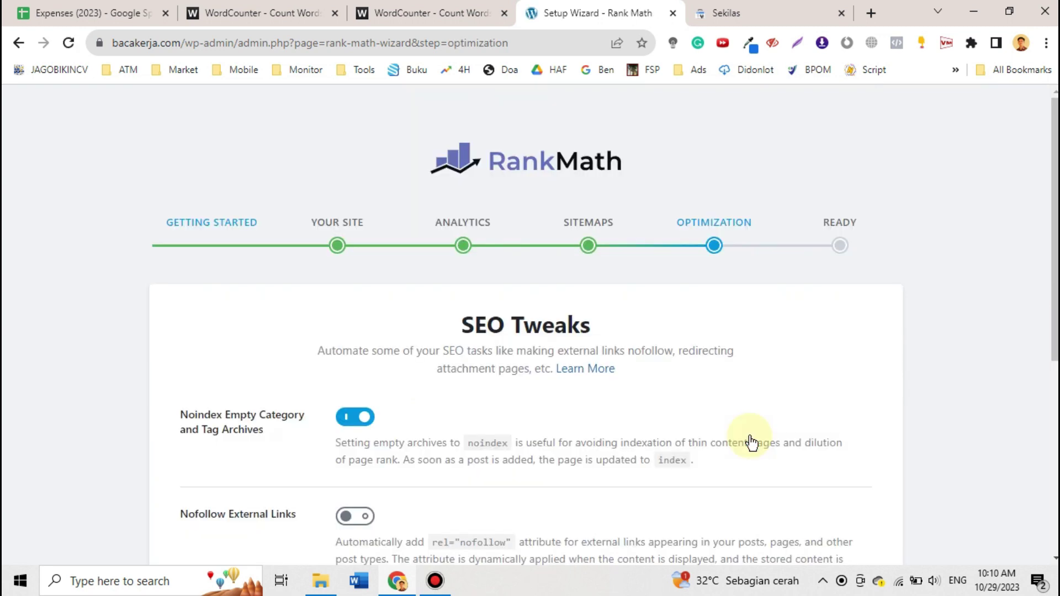
Step: Save the SEO tweaks with empty category and tag archives noindexed and both external link options off, continuing to the Ready stage
{"action": "scroll", "coordinate": [750, 441], "scroll_direction": "down", "scroll_amount": 2}
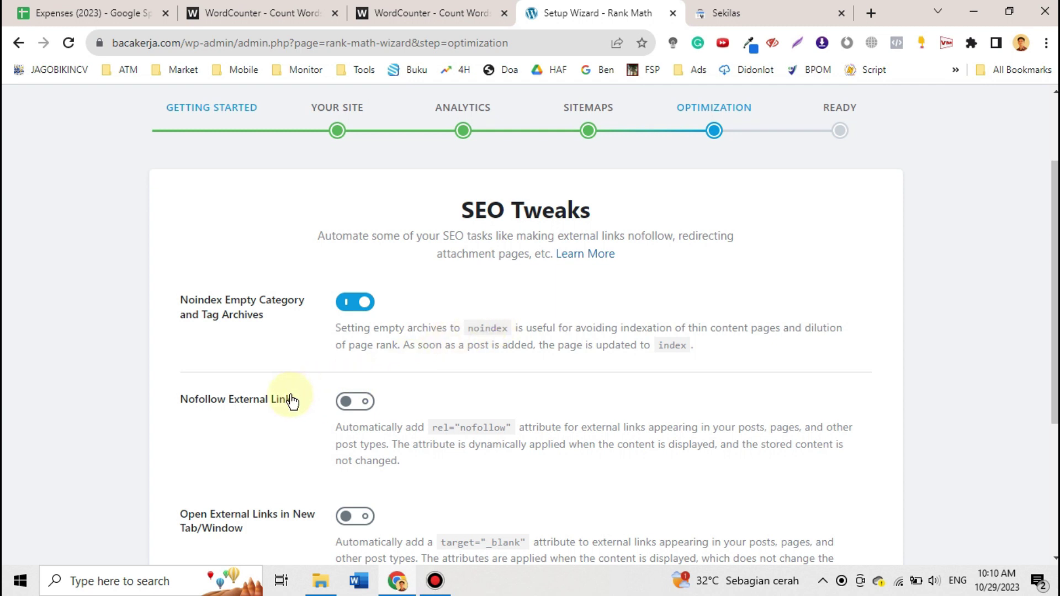
{"action": "scroll", "coordinate": [291, 400], "scroll_direction": "down", "scroll_amount": 2}
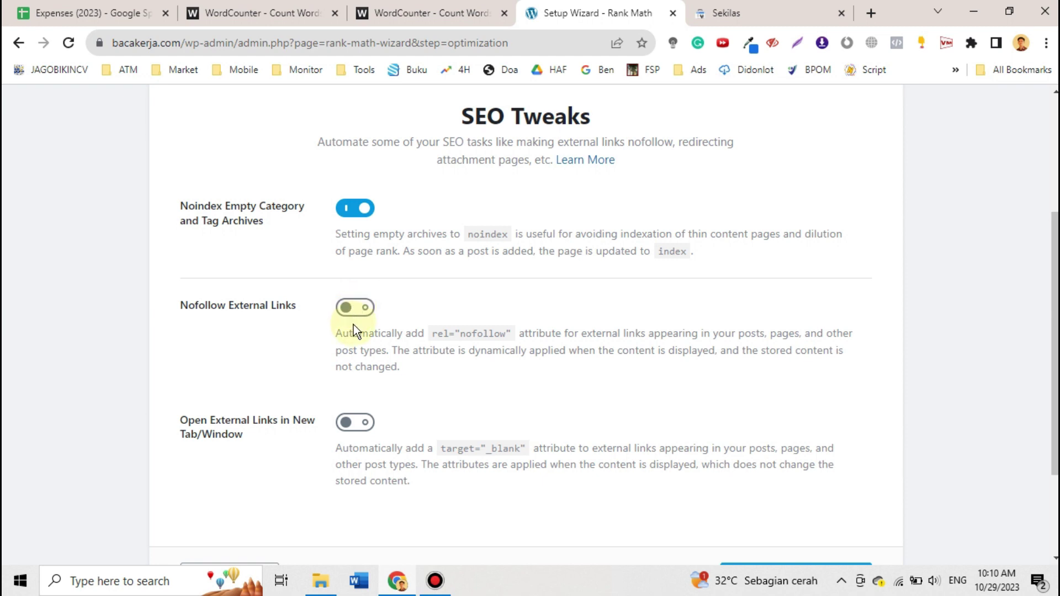
{"action": "scroll", "coordinate": [353, 324], "scroll_direction": "down", "scroll_amount": 2}
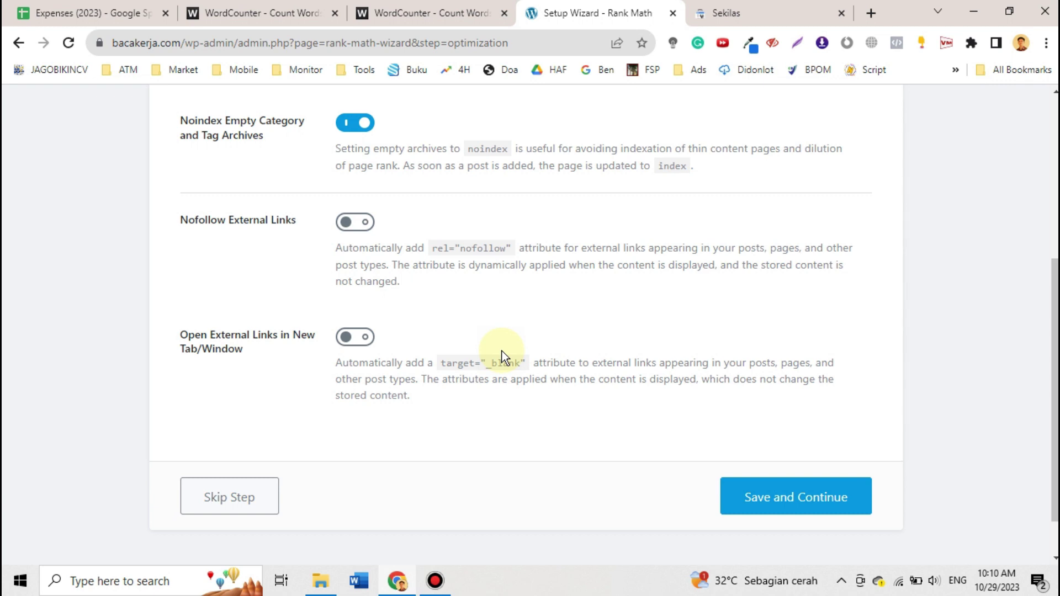
{"action": "scroll", "coordinate": [502, 351], "scroll_direction": "up", "scroll_amount": 2}
{"action": "scroll", "coordinate": [504, 355], "scroll_direction": "down", "scroll_amount": 1}
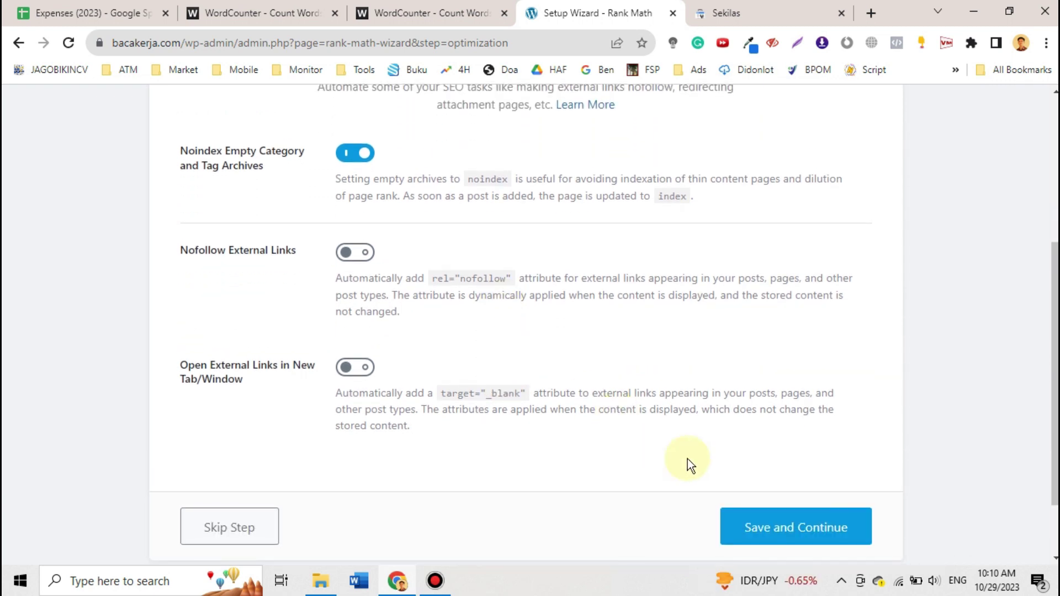
{"action": "left_click", "coordinate": [769, 525]}
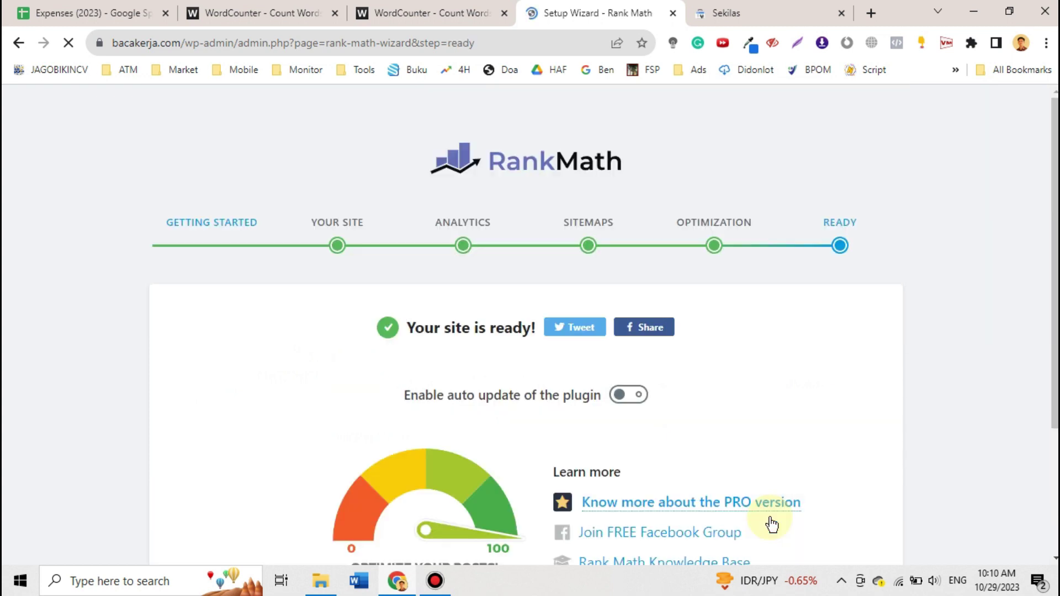
{"action": "scroll", "coordinate": [557, 383], "scroll_direction": "down", "scroll_amount": 2}
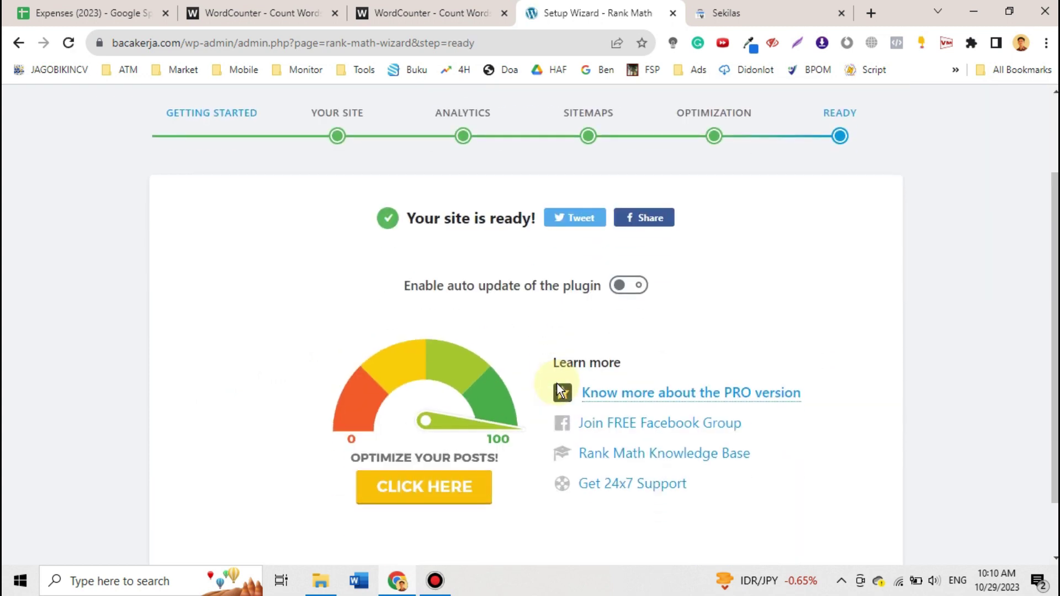
Step: Leave plugin auto-update off on the Ready stage and continue to the advanced options setup
{"action": "scroll", "coordinate": [557, 384], "scroll_direction": "down", "scroll_amount": 1}
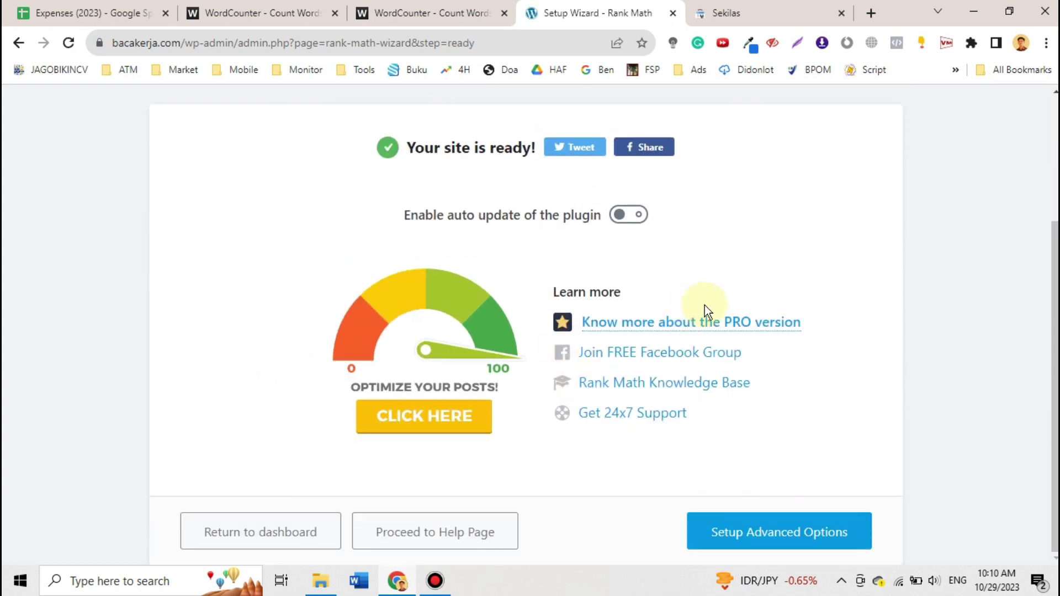
{"action": "scroll", "coordinate": [704, 306], "scroll_direction": "up", "scroll_amount": 2}
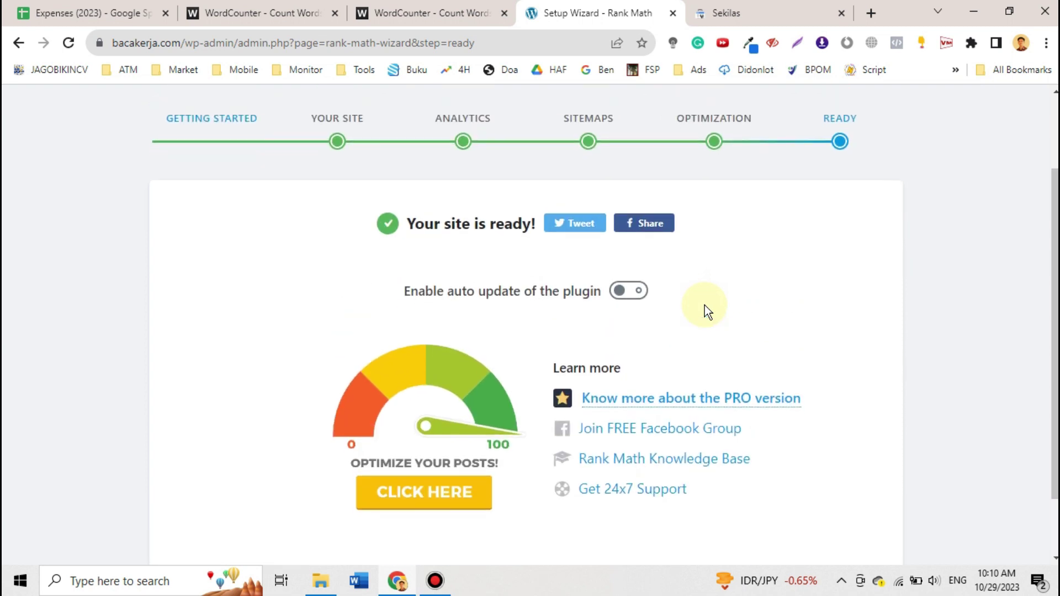
{"action": "scroll", "coordinate": [705, 308], "scroll_direction": "down", "scroll_amount": 2}
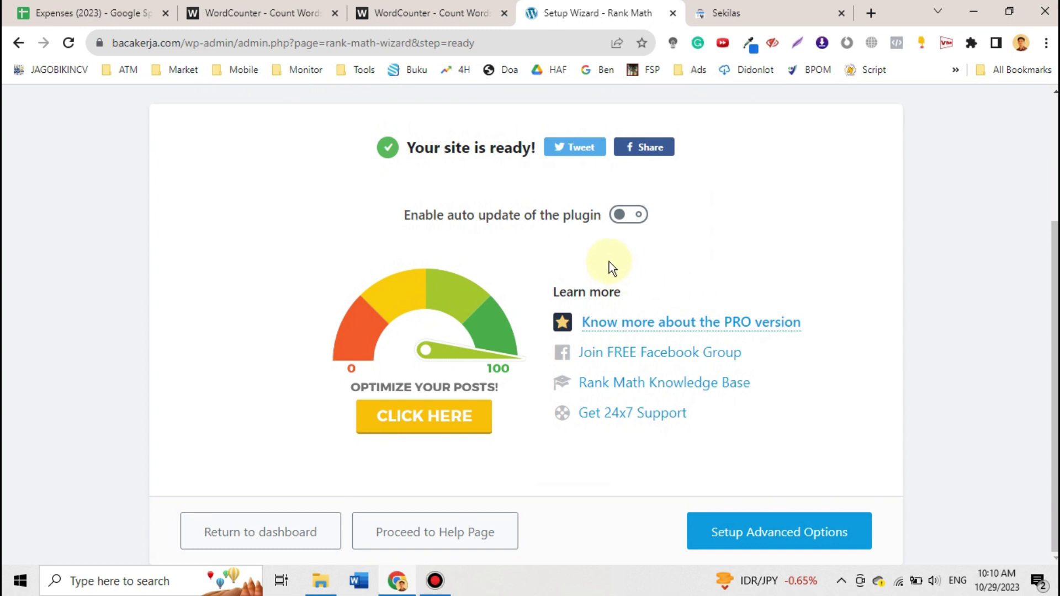
{"action": "scroll", "coordinate": [698, 259], "scroll_direction": "up", "scroll_amount": 2}
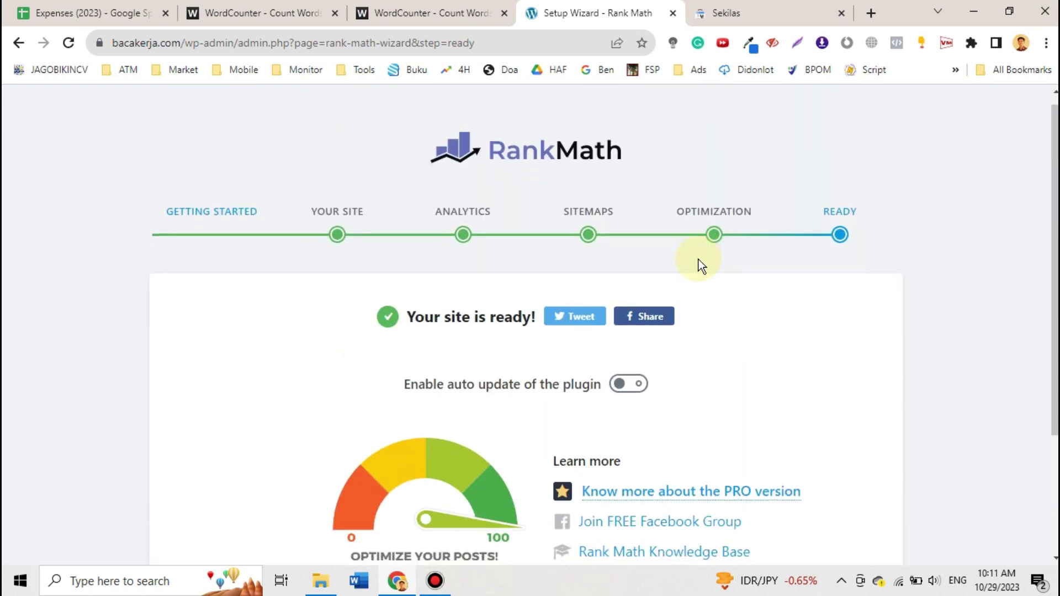
{"action": "scroll", "coordinate": [698, 259], "scroll_direction": "down", "scroll_amount": 1}
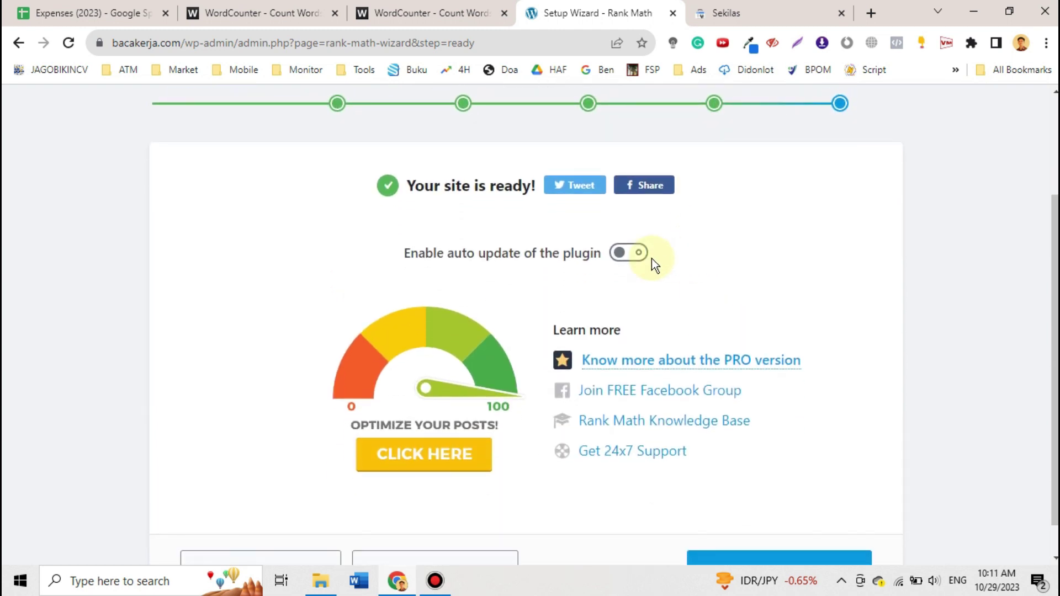
{"action": "scroll", "coordinate": [617, 264], "scroll_direction": "down", "scroll_amount": 1}
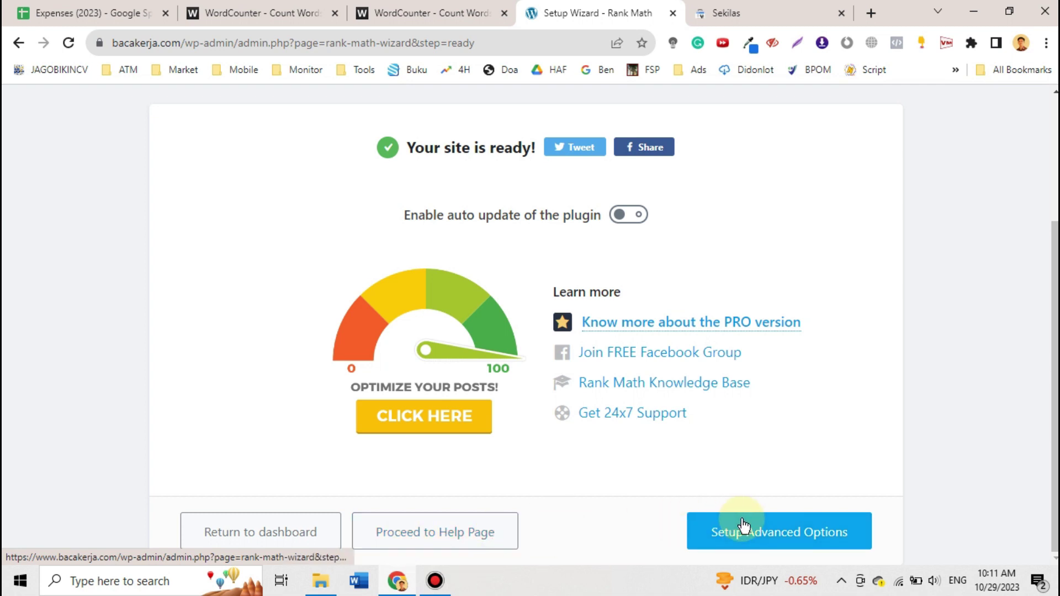
{"action": "left_click", "coordinate": [783, 533]}
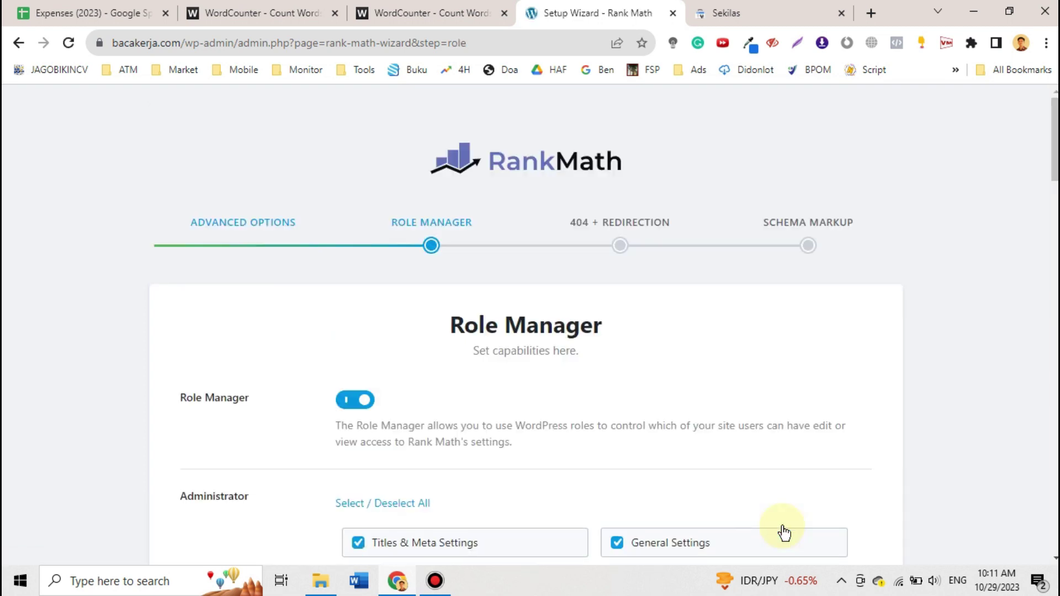
Step: Turn off the Role Manager, save, and continue to the 404 + Redirection stage
{"action": "scroll", "coordinate": [615, 313], "scroll_direction": "down", "scroll_amount": 4}
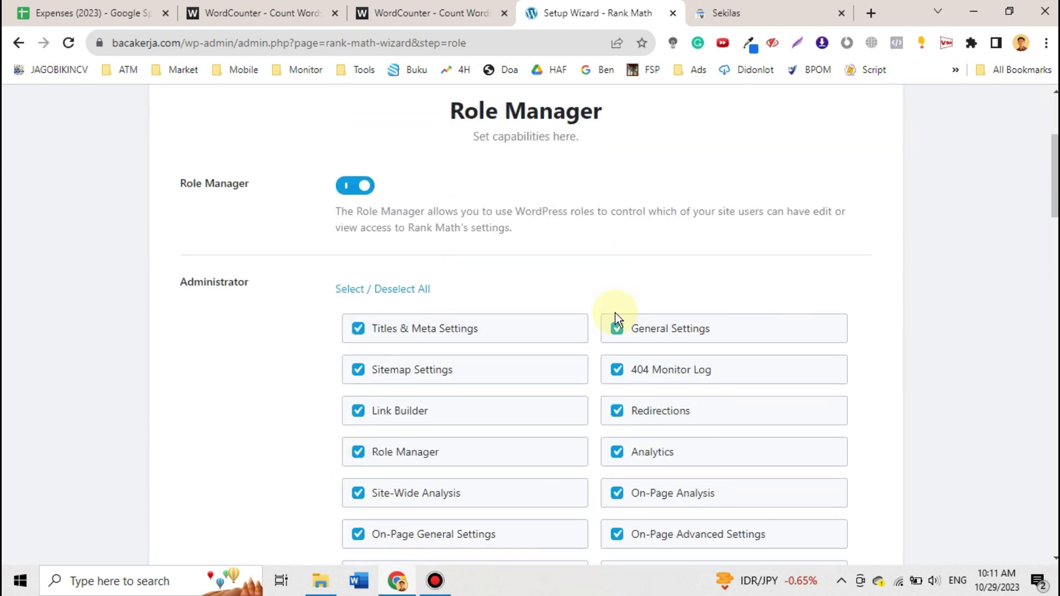
{"action": "triple_click", "coordinate": [484, 114]}
{"action": "left_click", "coordinate": [543, 114]}
{"action": "left_click", "coordinate": [354, 192]}
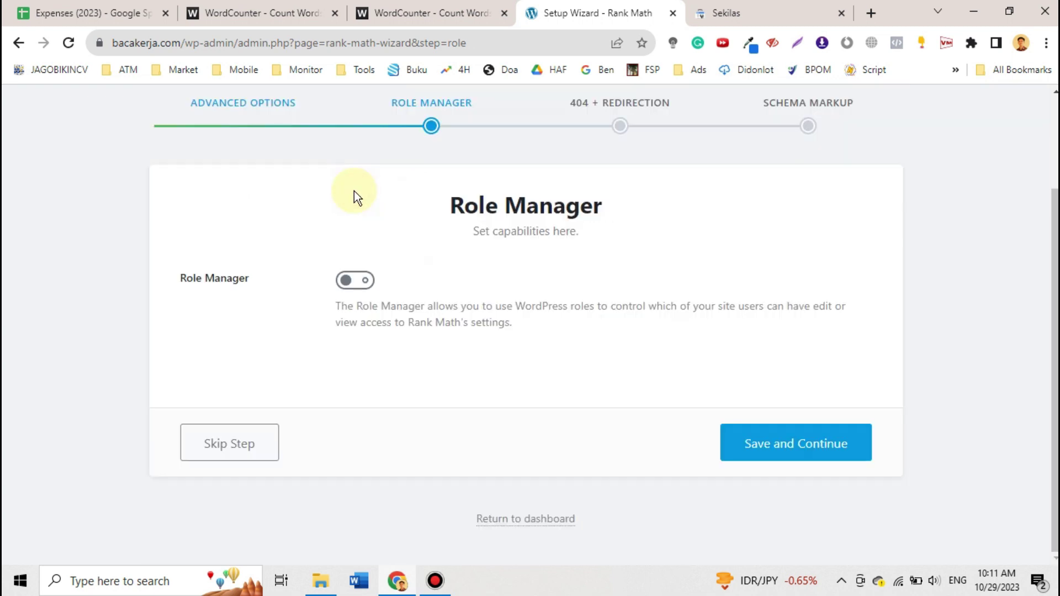
{"action": "left_click_drag", "start_coordinate": [458, 208], "coordinate": [562, 207]}
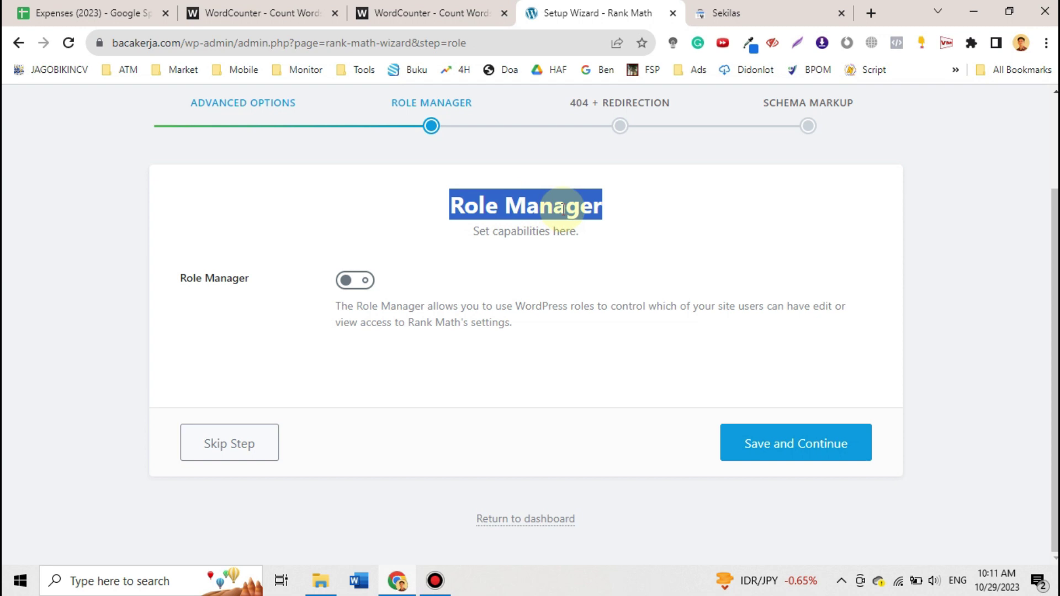
{"action": "left_click", "coordinate": [742, 441]}
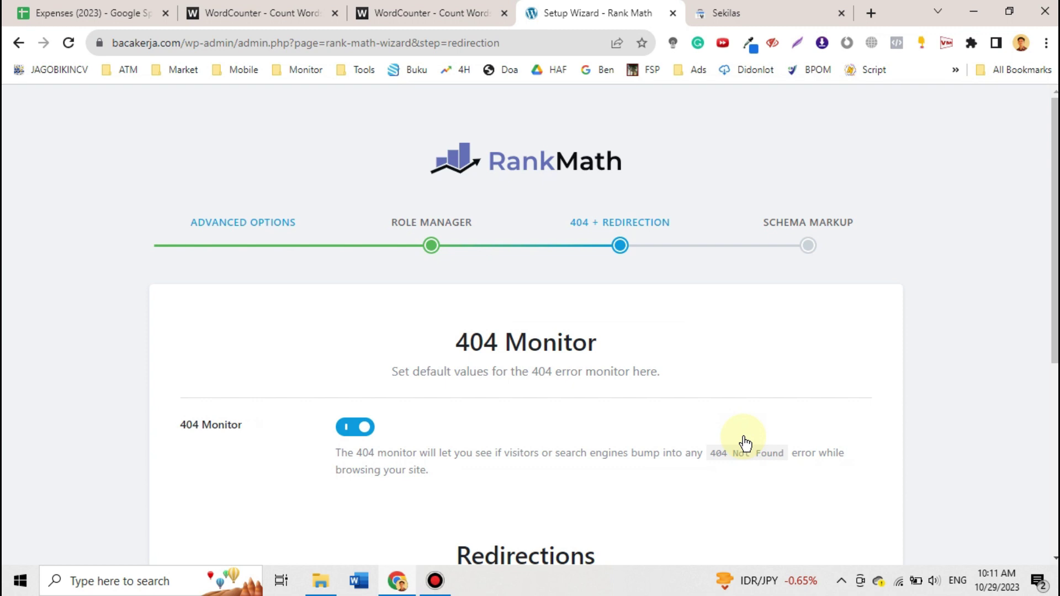
Step: Save the stage with 404 Monitor and Redirections both enabled, continuing to Schema Markup
{"action": "scroll", "coordinate": [742, 442], "scroll_direction": "down", "scroll_amount": 2}
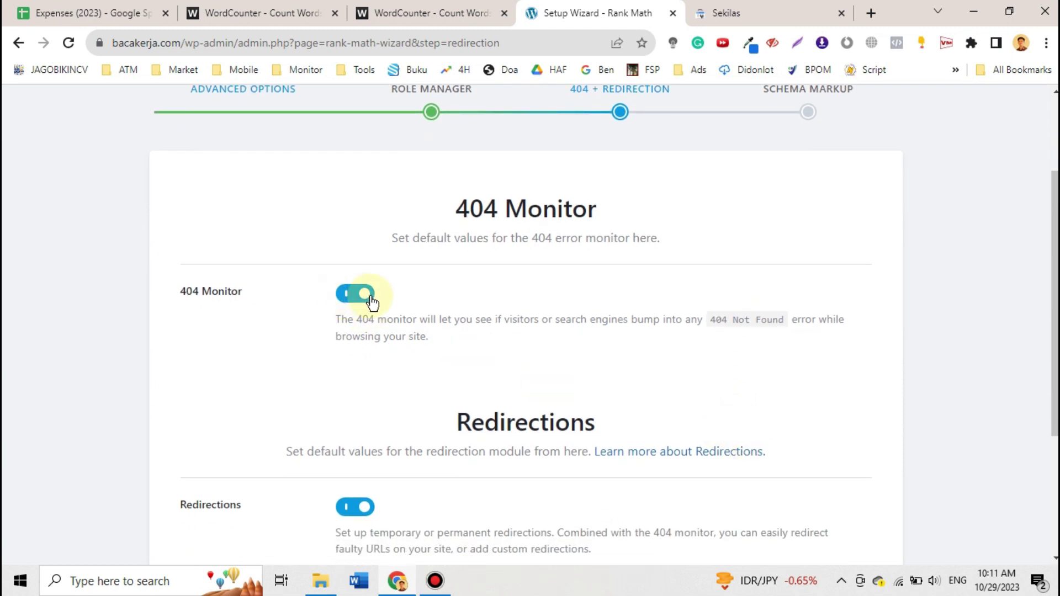
{"action": "scroll", "coordinate": [366, 301], "scroll_direction": "down", "scroll_amount": 1}
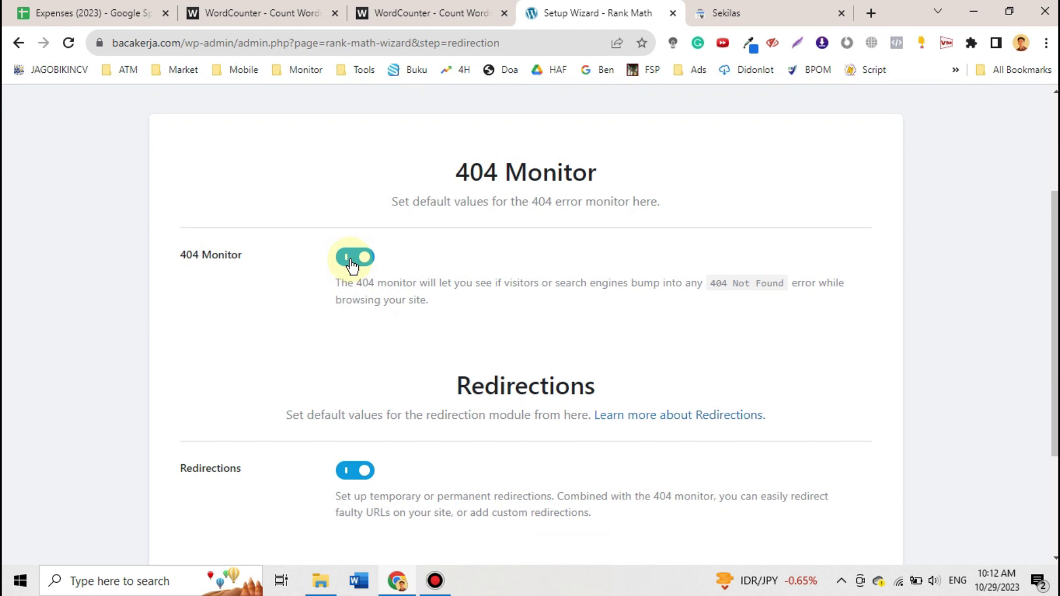
{"action": "scroll", "coordinate": [351, 264], "scroll_direction": "down", "scroll_amount": 3}
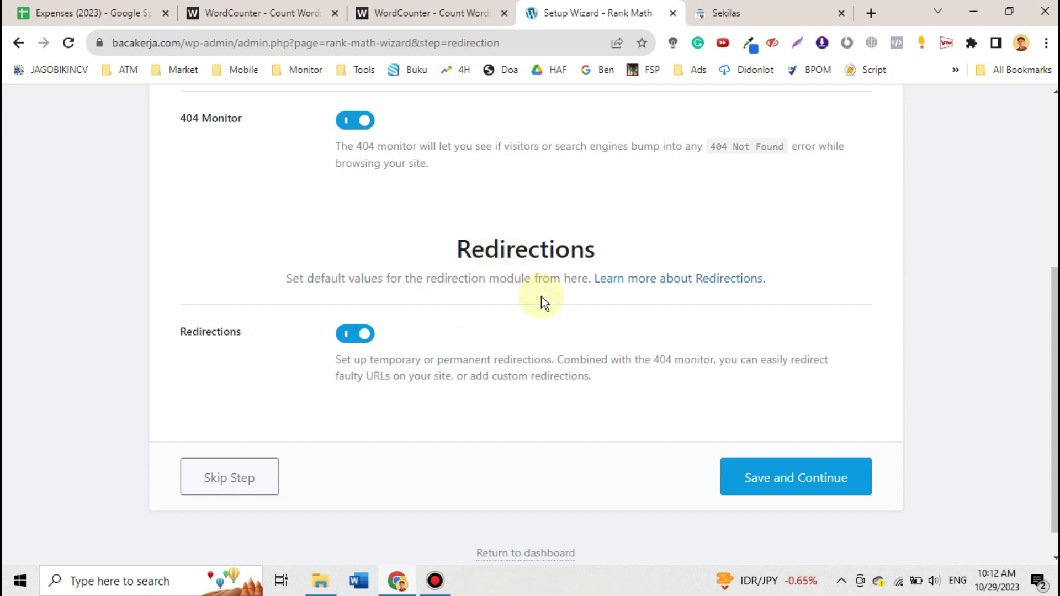
{"action": "left_click", "coordinate": [780, 473]}
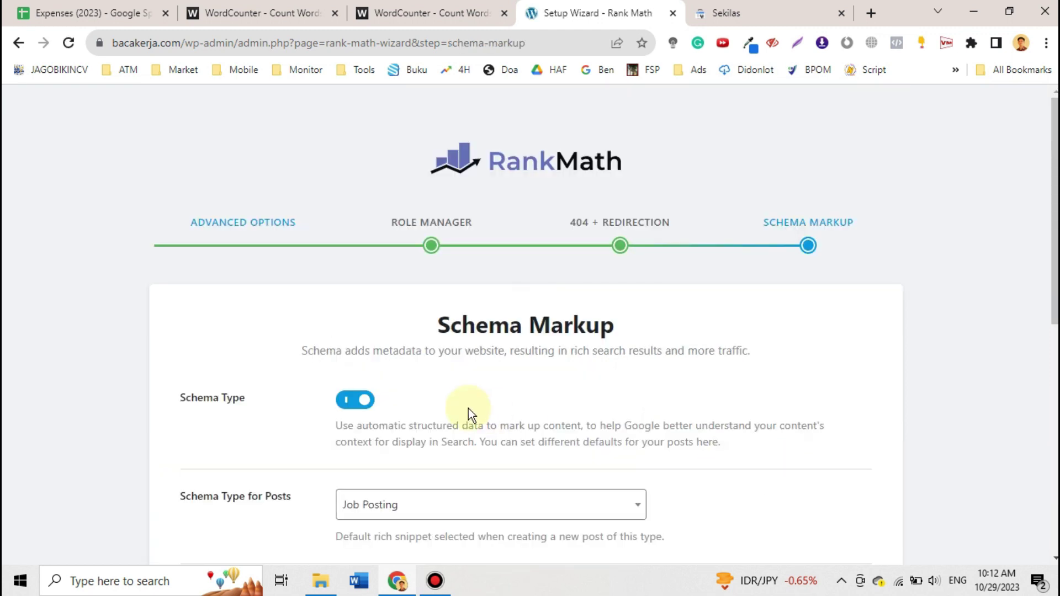
Step: Save the schema settings with Job Posting for posts, Article for pages, Article as article type and None for landing pages, finishing the wizard
{"action": "scroll", "coordinate": [468, 409], "scroll_direction": "down", "scroll_amount": 3}
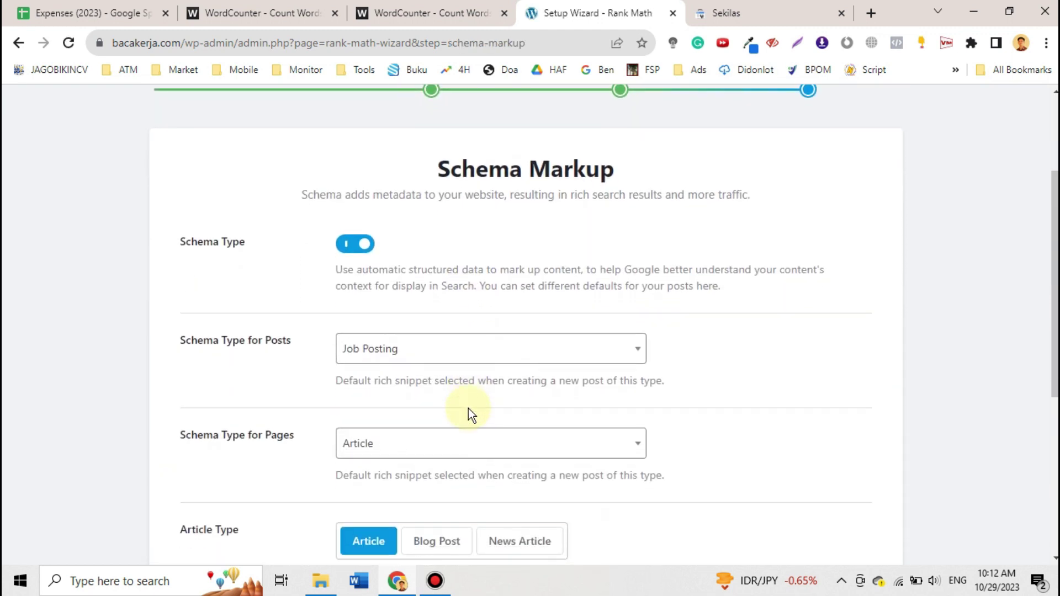
{"action": "left_click", "coordinate": [441, 351]}
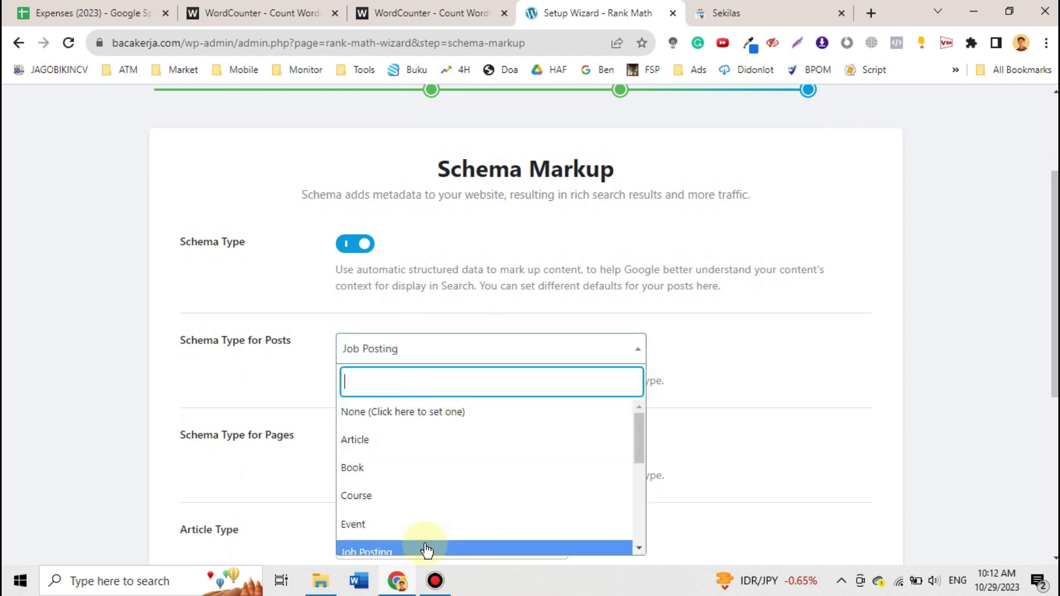
{"action": "left_click", "coordinate": [483, 289]}
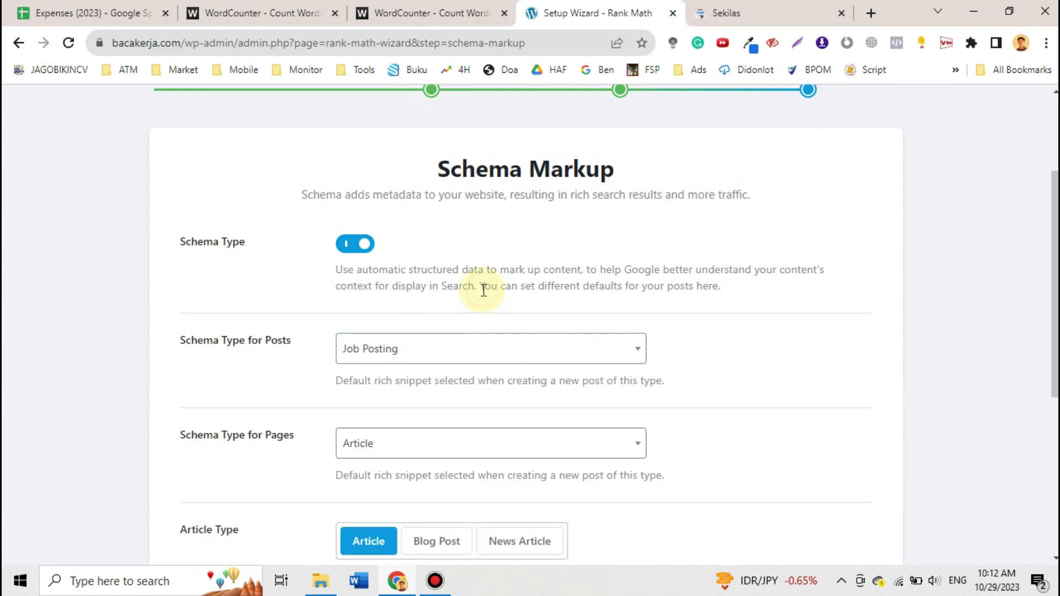
{"action": "scroll", "coordinate": [392, 362], "scroll_direction": "down", "scroll_amount": 4}
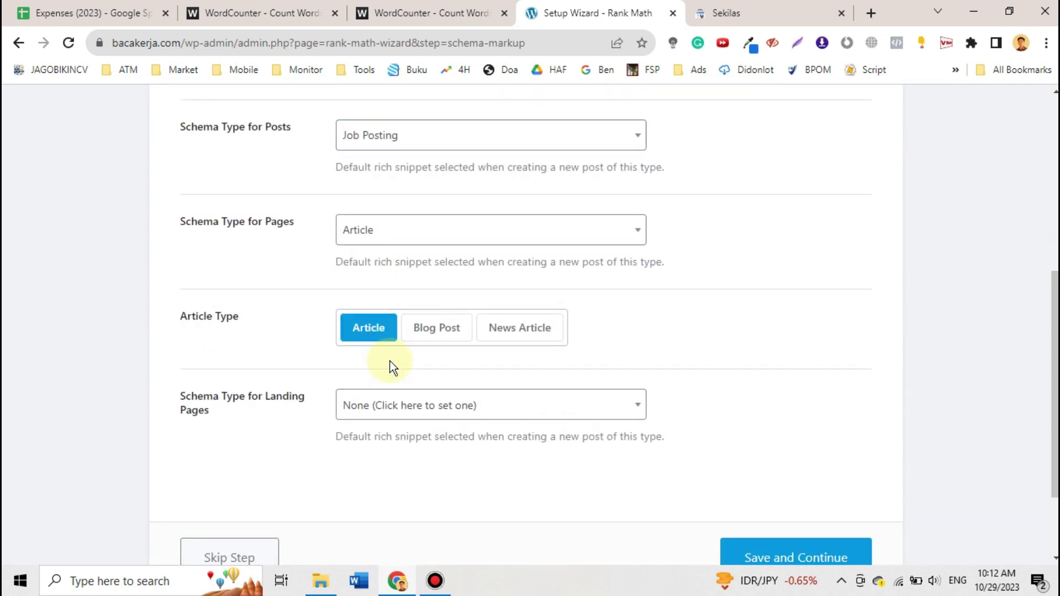
{"action": "scroll", "coordinate": [390, 361], "scroll_direction": "down", "scroll_amount": 2}
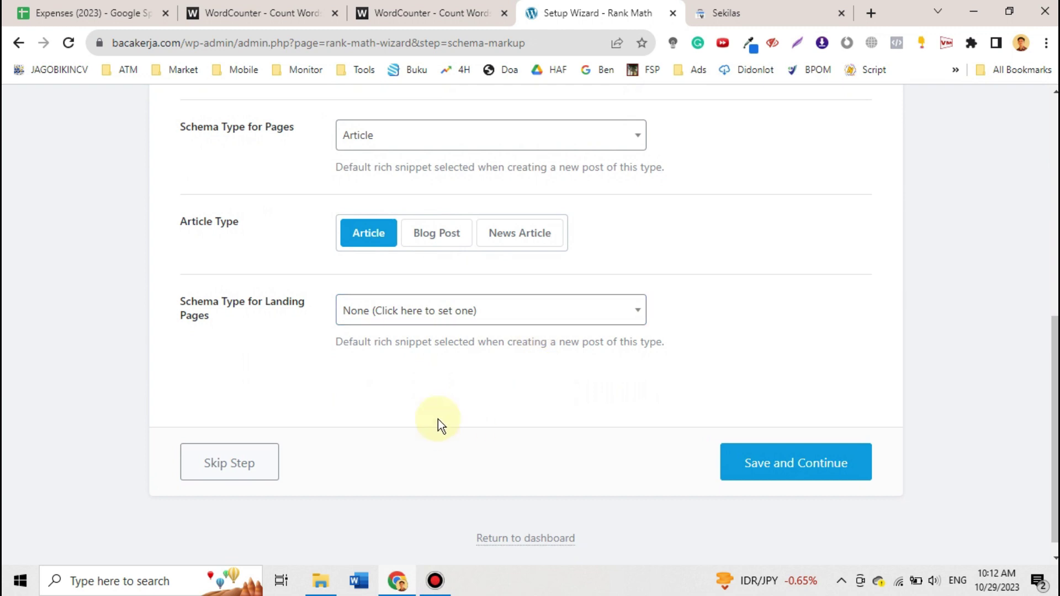
{"action": "scroll", "coordinate": [438, 419], "scroll_direction": "up", "scroll_amount": 1}
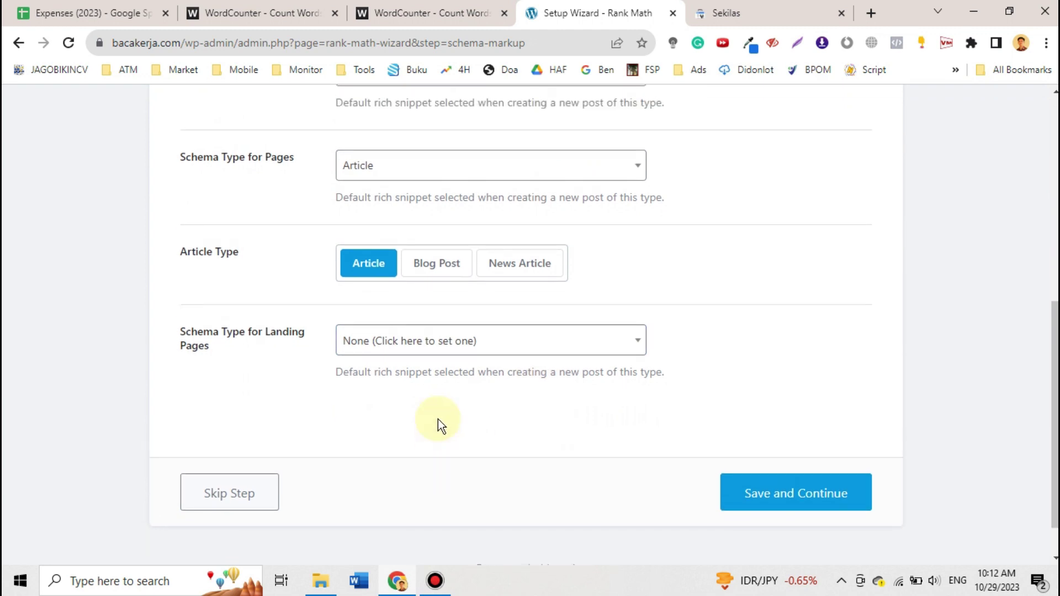
{"action": "left_click", "coordinate": [754, 488]}
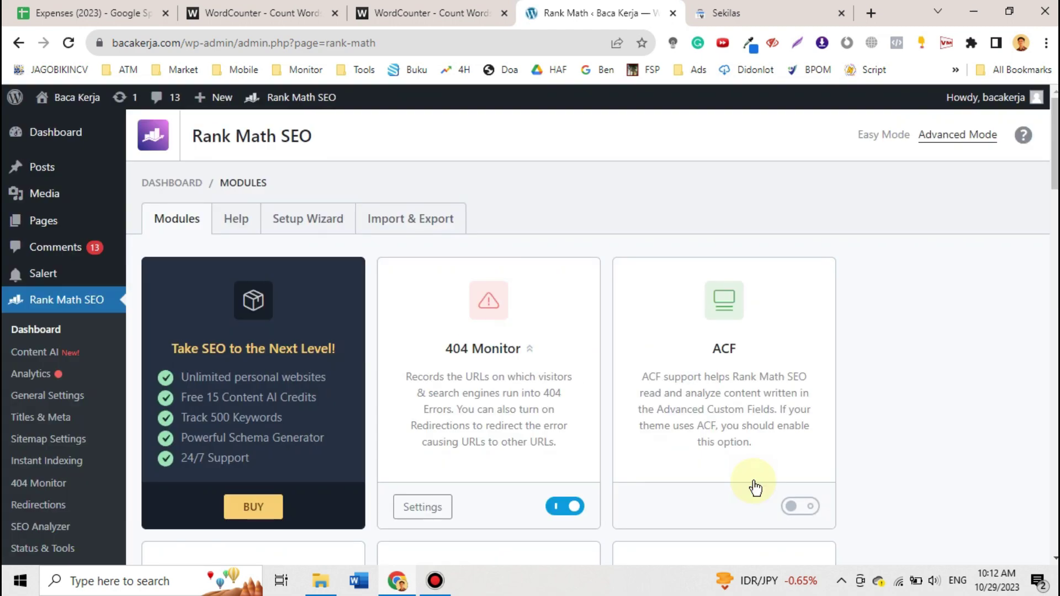
Step: Examine all the Rank Math modules and their on/off states, from 404 Monitor through to WooCommerce
{"action": "scroll", "coordinate": [590, 399], "scroll_direction": "down", "scroll_amount": 5}
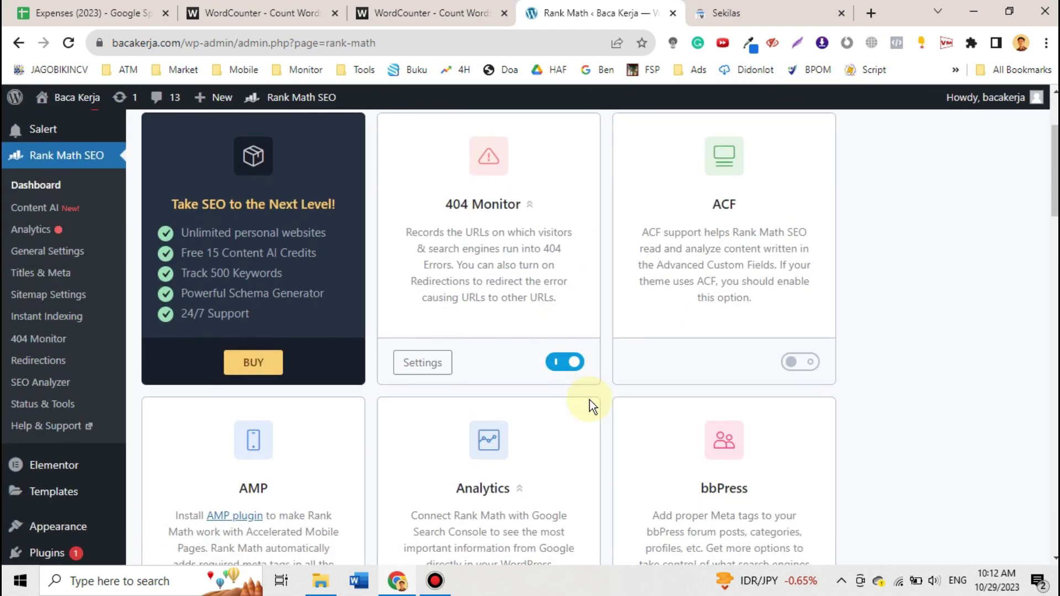
{"action": "scroll", "coordinate": [589, 399], "scroll_direction": "down", "scroll_amount": 3}
{"action": "scroll", "coordinate": [589, 399], "scroll_direction": "up", "scroll_amount": 8}
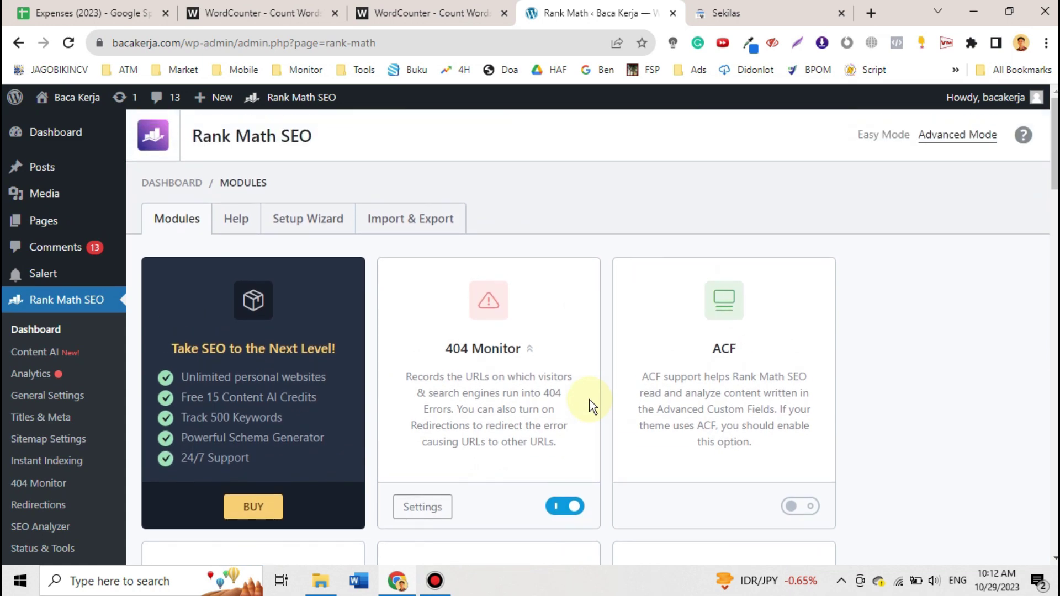
{"action": "scroll", "coordinate": [589, 400], "scroll_direction": "down", "scroll_amount": 4}
{"action": "scroll", "coordinate": [590, 400], "scroll_direction": "up", "scroll_amount": 4}
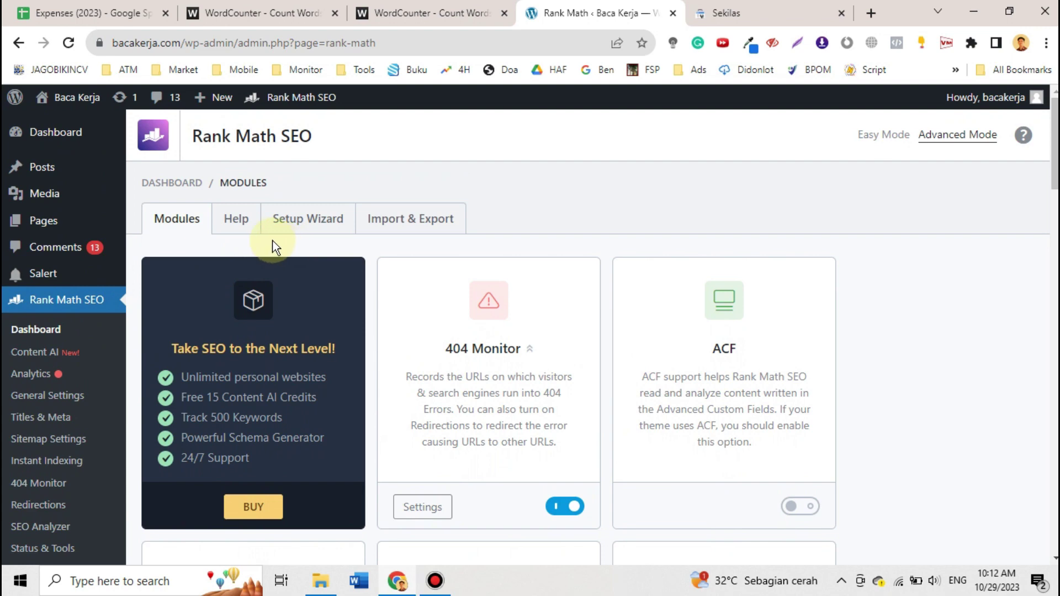
{"action": "scroll", "coordinate": [374, 366], "scroll_direction": "down", "scroll_amount": 2}
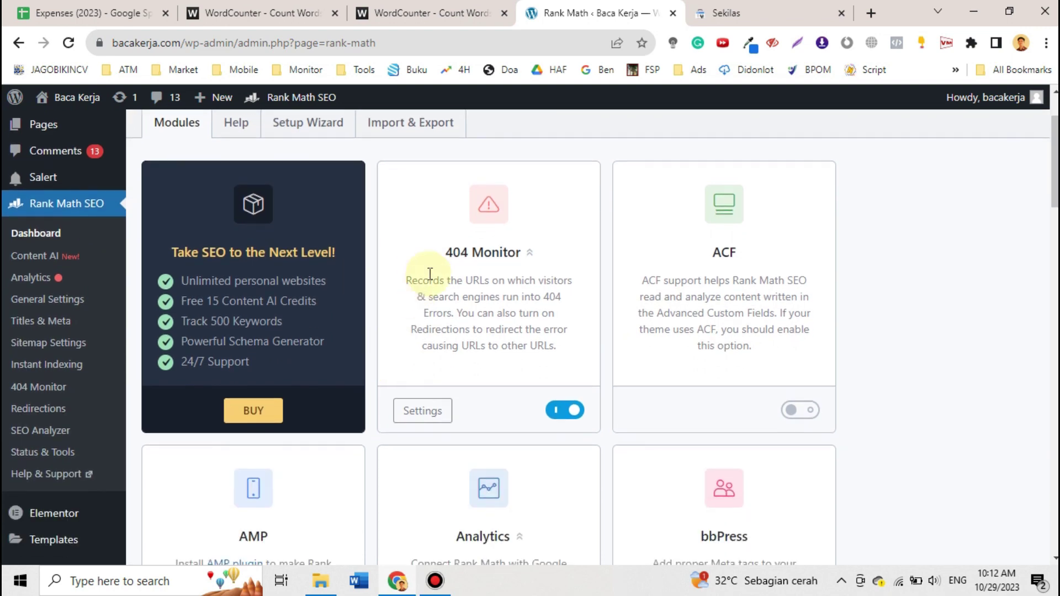
{"action": "scroll", "coordinate": [475, 264], "scroll_direction": "down", "scroll_amount": 1}
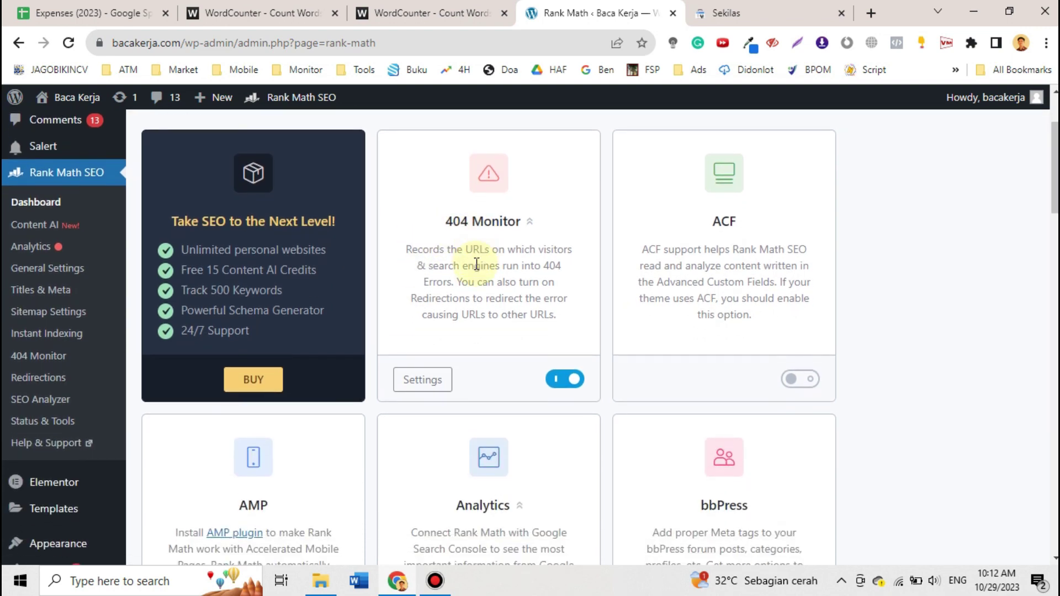
{"action": "scroll", "coordinate": [476, 264], "scroll_direction": "down", "scroll_amount": 3}
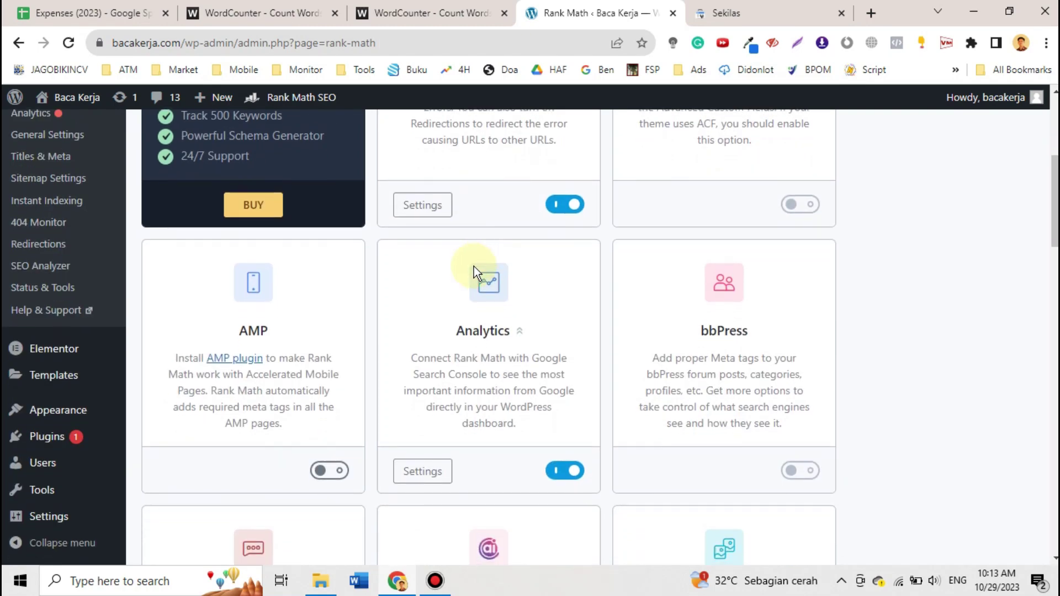
{"action": "scroll", "coordinate": [346, 384], "scroll_direction": "down", "scroll_amount": 2}
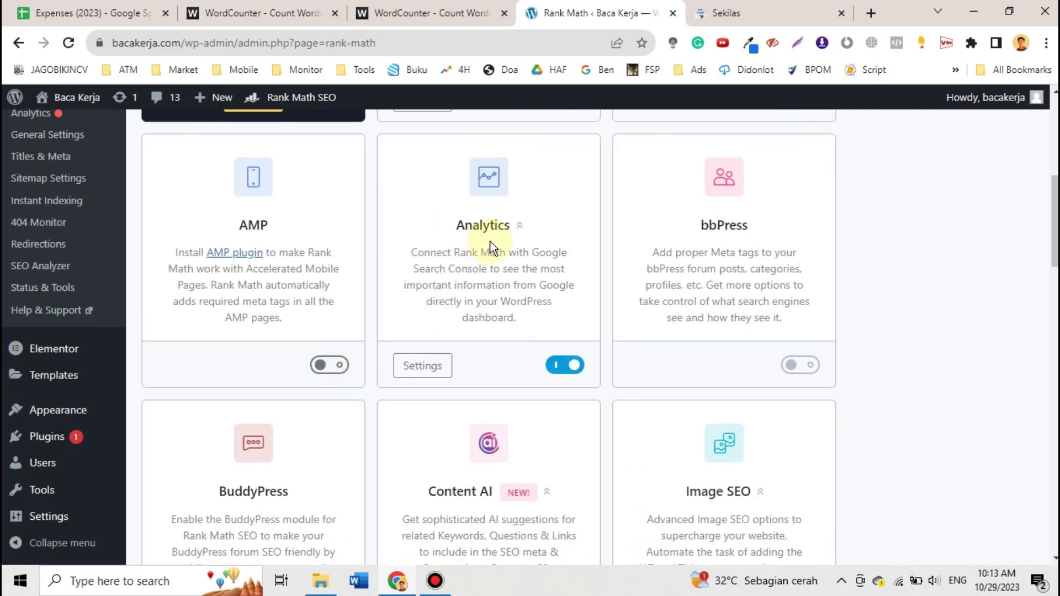
{"action": "scroll", "coordinate": [549, 374], "scroll_direction": "down", "scroll_amount": 1}
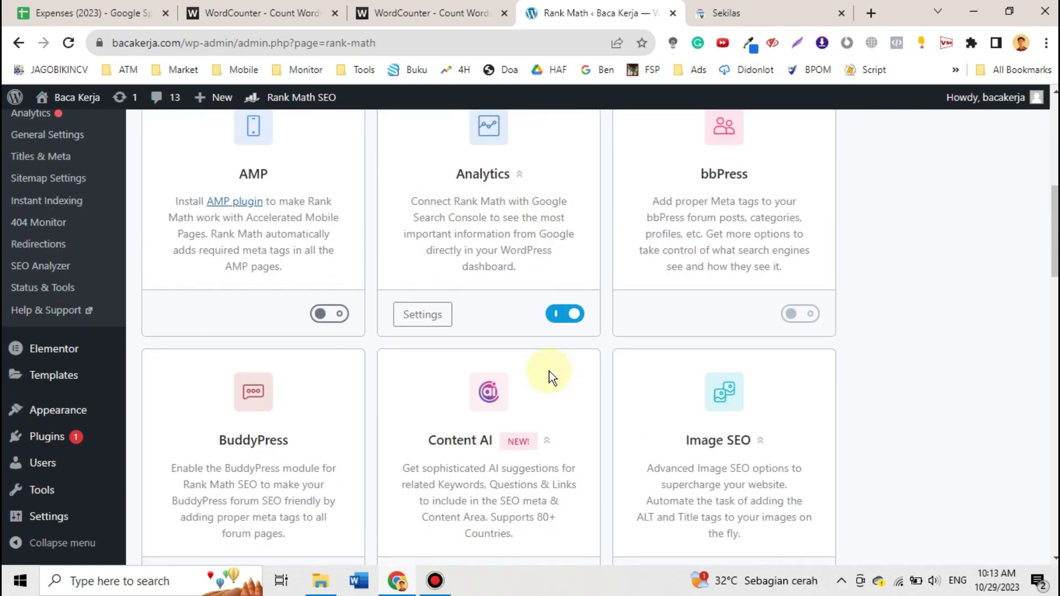
{"action": "scroll", "coordinate": [550, 376], "scroll_direction": "down", "scroll_amount": 3}
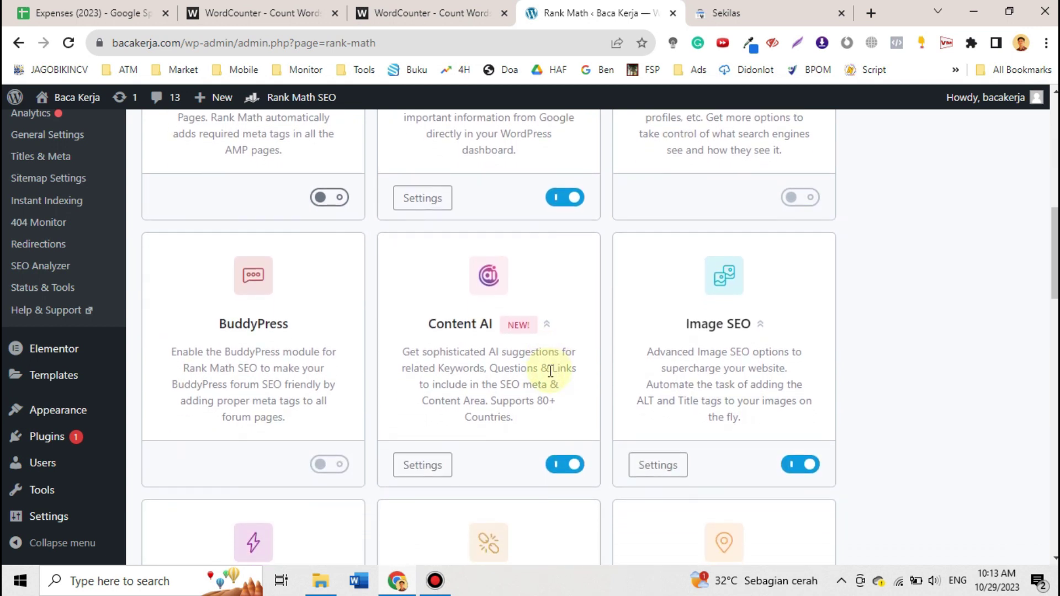
{"action": "scroll", "coordinate": [549, 371], "scroll_direction": "down", "scroll_amount": 2}
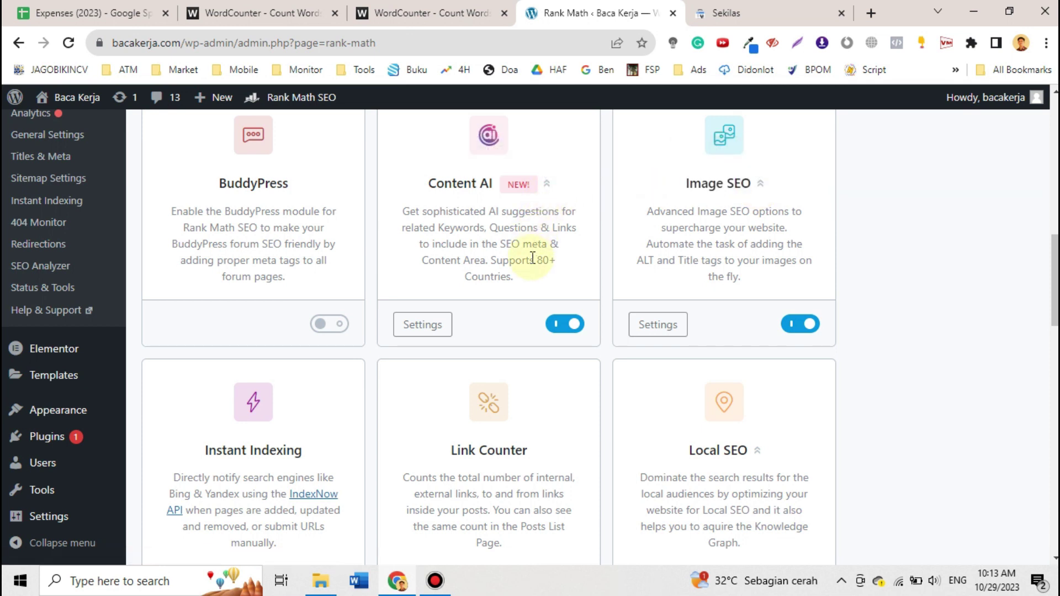
{"action": "scroll", "coordinate": [532, 258], "scroll_direction": "down", "scroll_amount": 2}
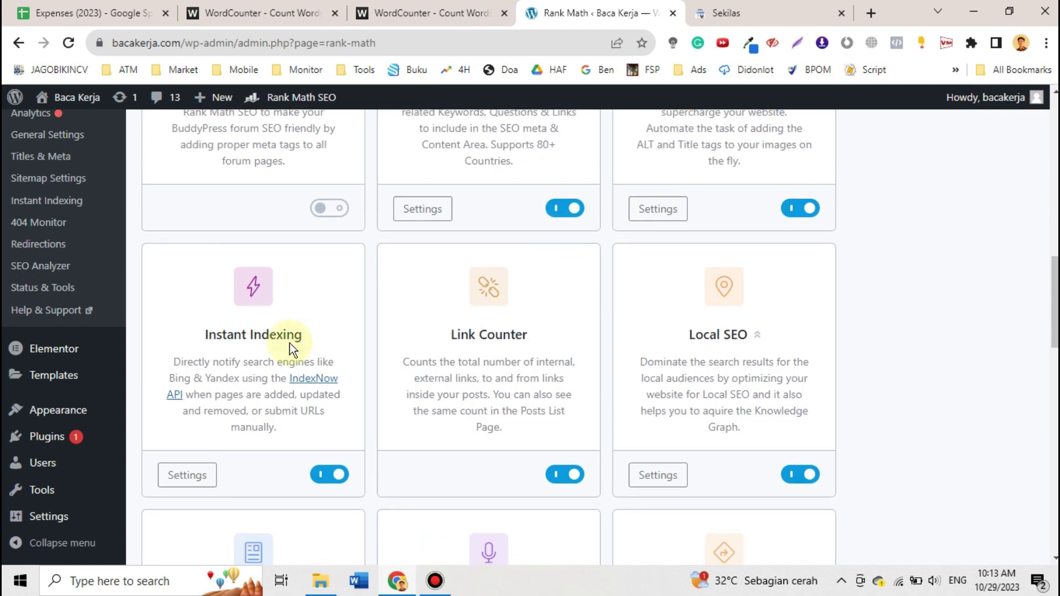
{"action": "scroll", "coordinate": [291, 349], "scroll_direction": "down", "scroll_amount": 4}
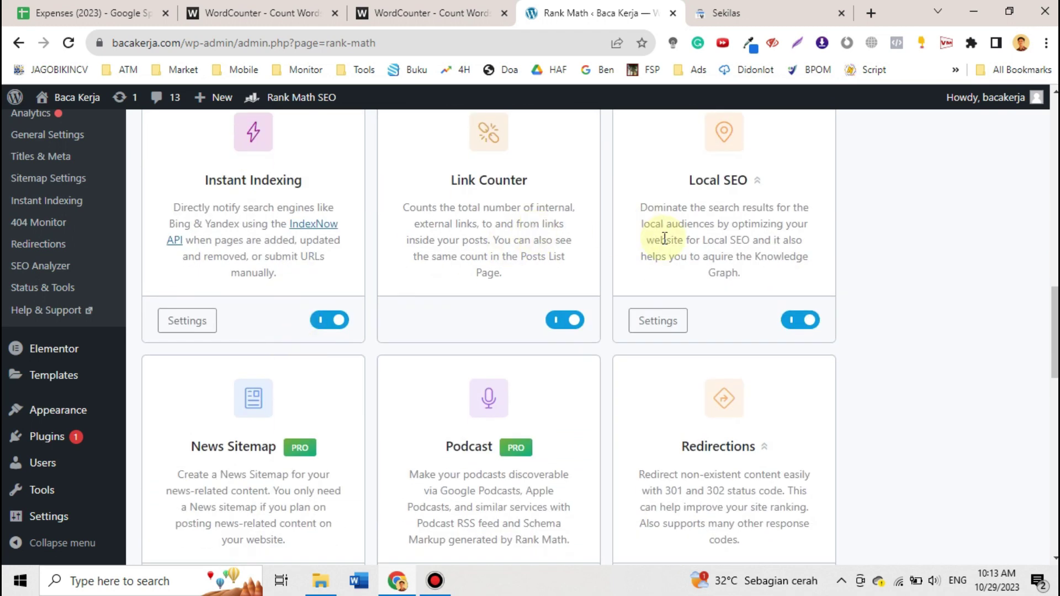
{"action": "scroll", "coordinate": [665, 238], "scroll_direction": "down", "scroll_amount": 3}
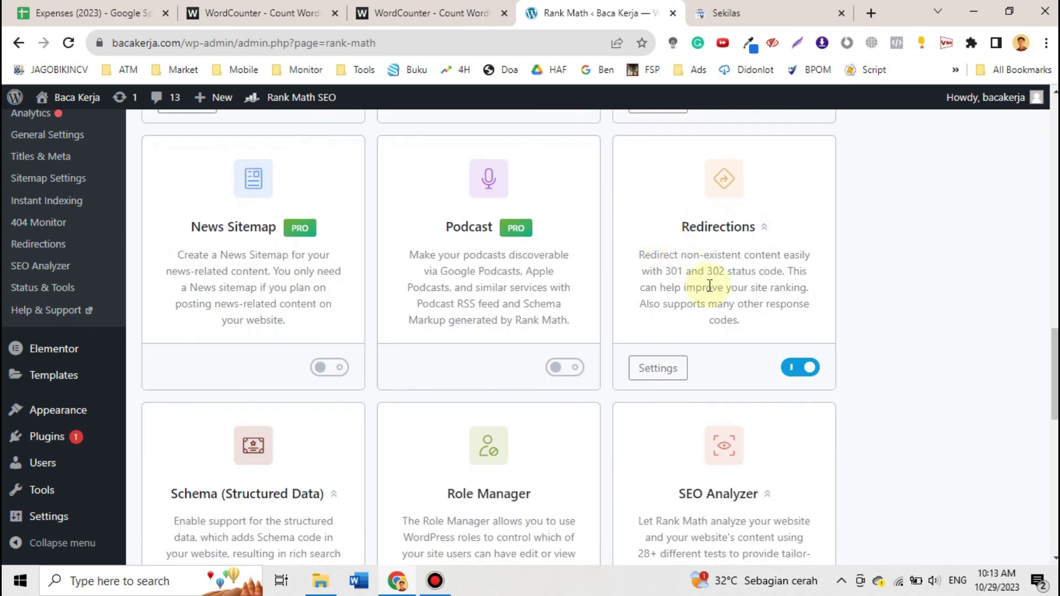
{"action": "scroll", "coordinate": [709, 285], "scroll_direction": "down", "scroll_amount": 5}
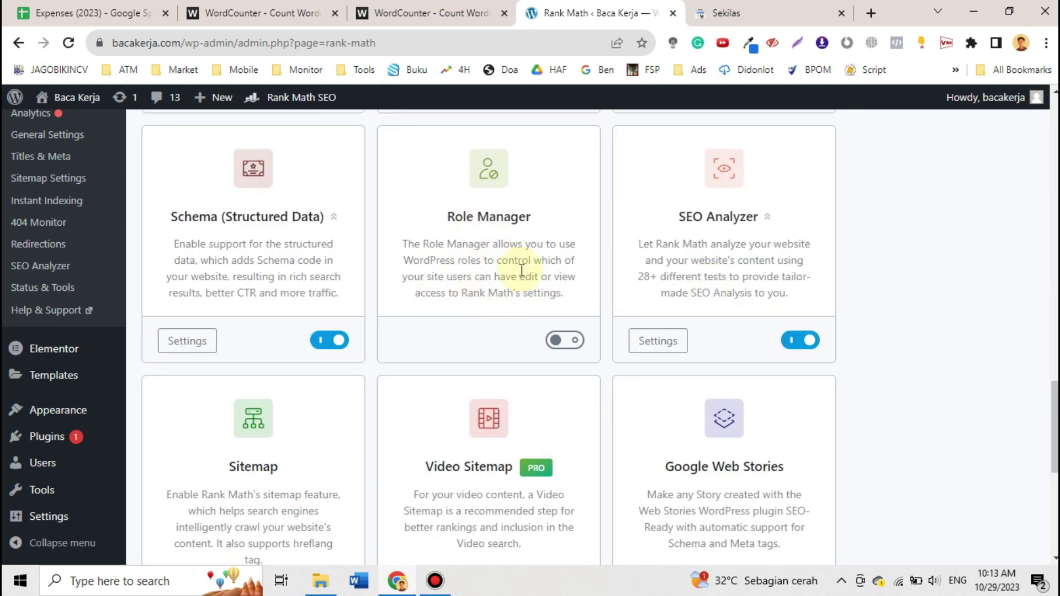
{"action": "scroll", "coordinate": [717, 265], "scroll_direction": "down", "scroll_amount": 6}
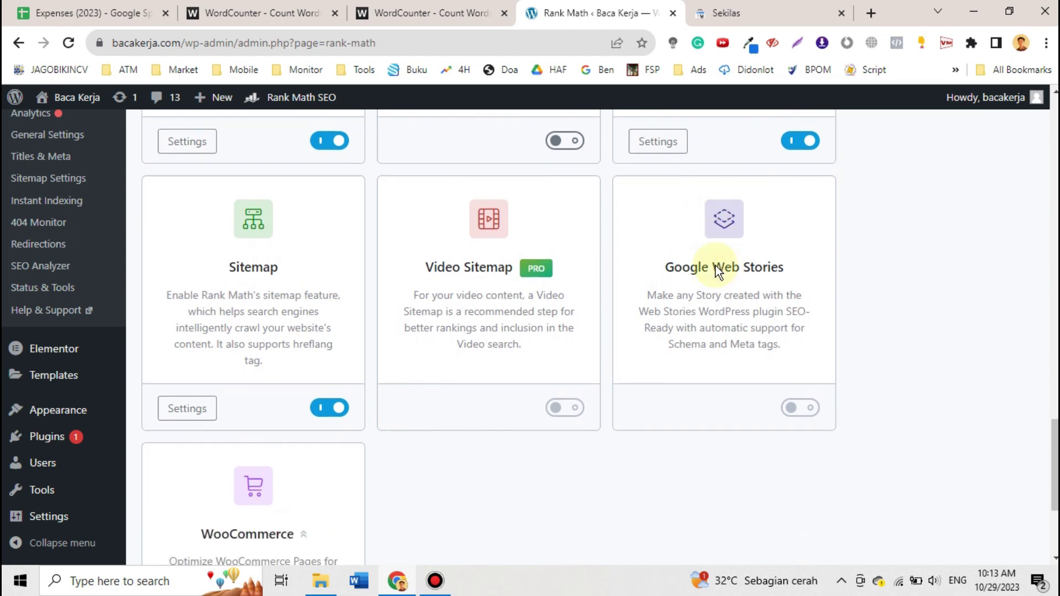
{"action": "scroll", "coordinate": [353, 352], "scroll_direction": "down", "scroll_amount": 2}
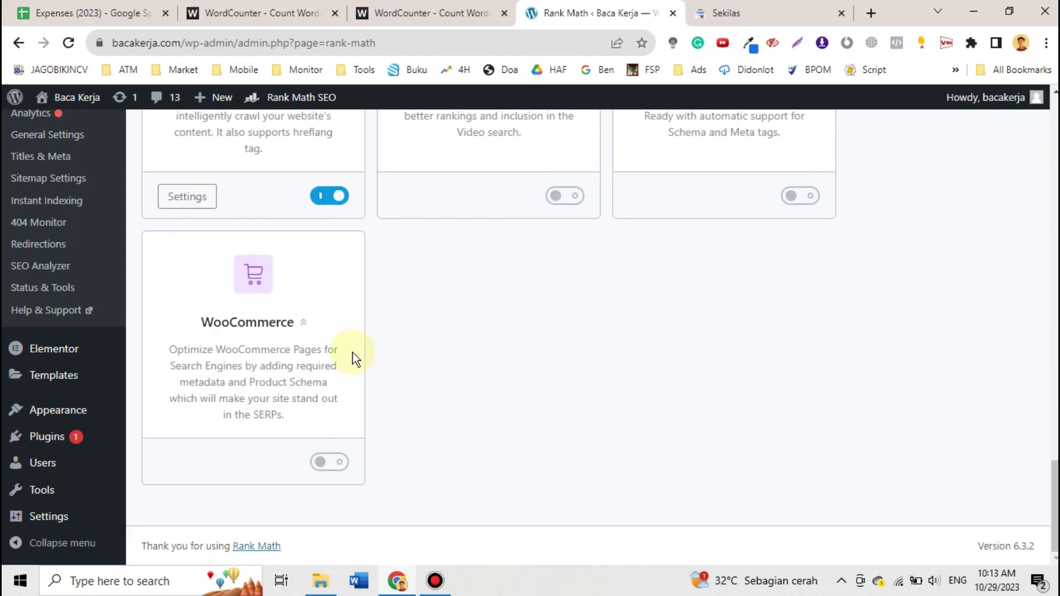
{"action": "scroll", "coordinate": [352, 352], "scroll_direction": "up", "scroll_amount": 15}
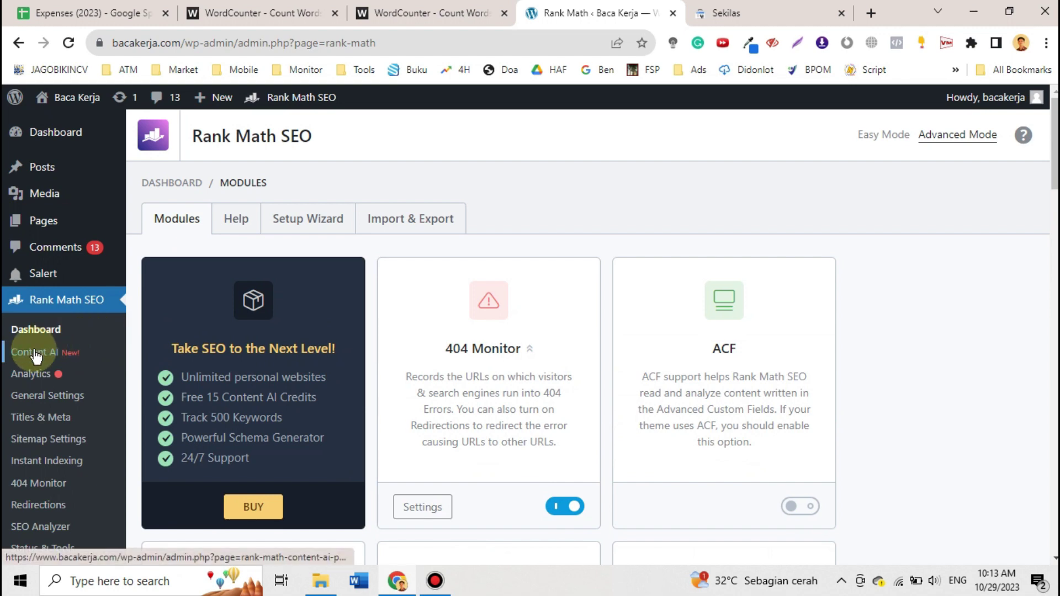
Step: Open the Content AI page and view its Content Editor, Chat and History sections
{"action": "scroll", "coordinate": [33, 349], "scroll_direction": "down", "scroll_amount": 2}
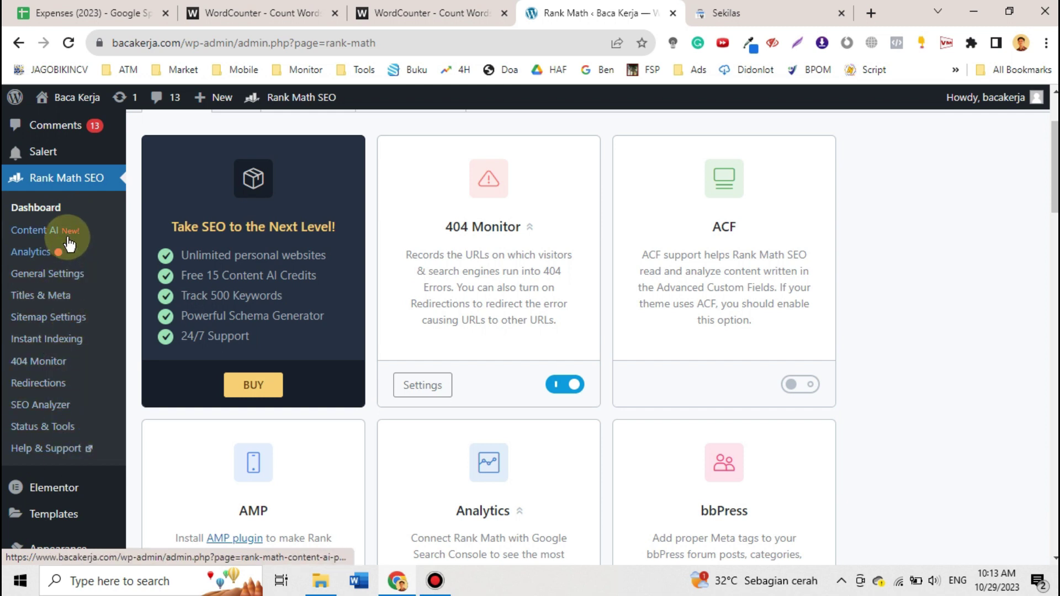
{"action": "left_click", "coordinate": [45, 233]}
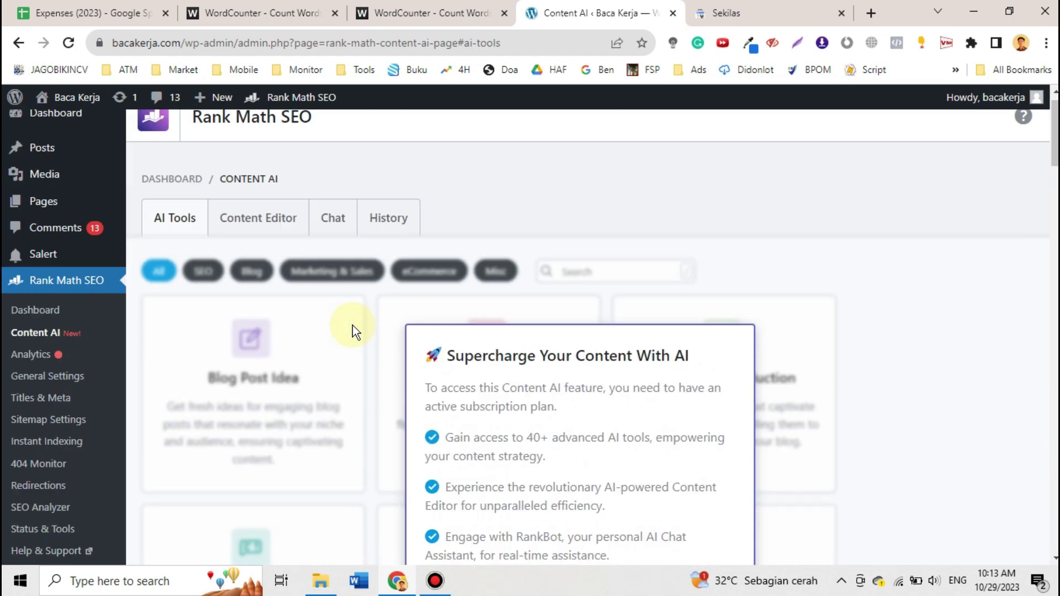
{"action": "left_click", "coordinate": [268, 211]}
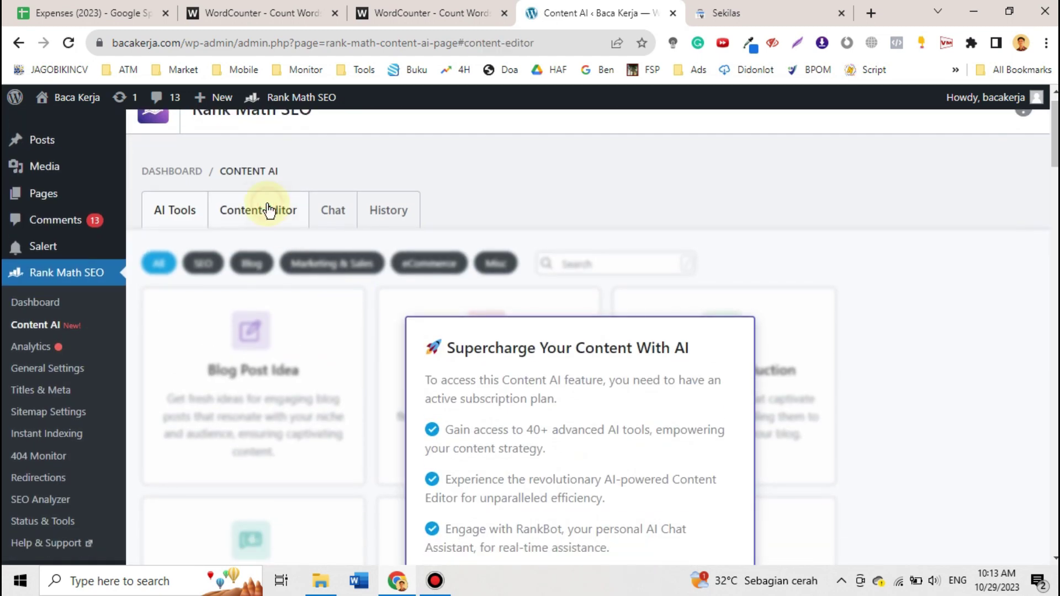
{"action": "left_click", "coordinate": [333, 211]}
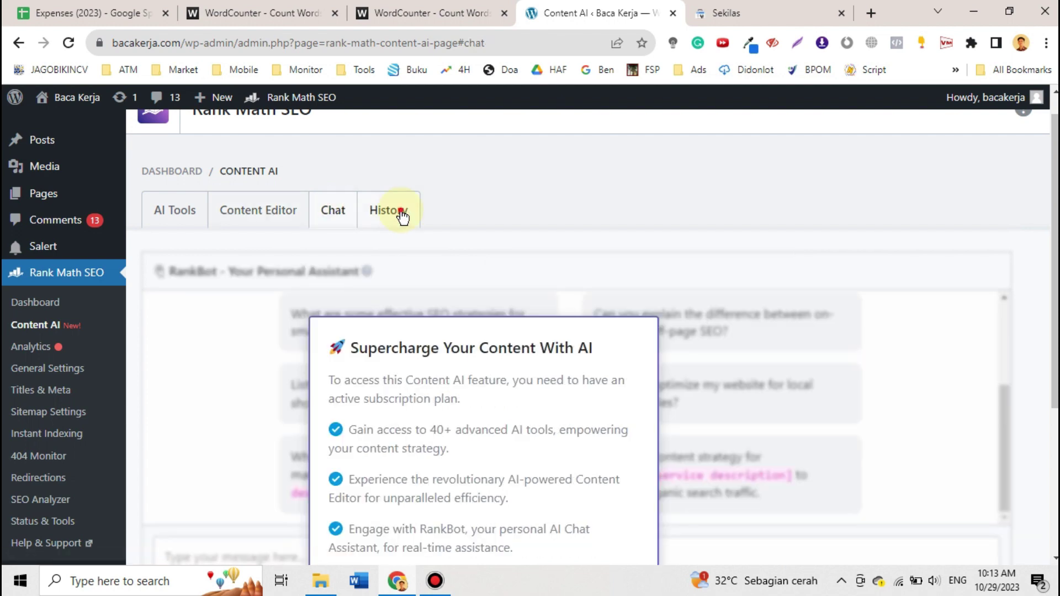
{"action": "left_click", "coordinate": [401, 214]}
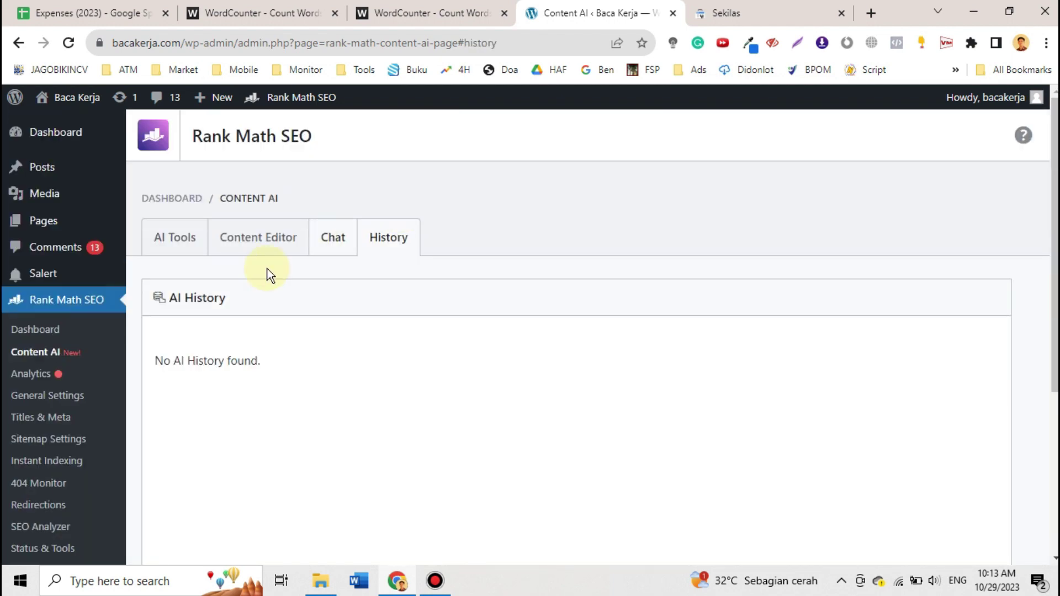
Step: Open Rank Math Analytics and examine the overall optimization, search and keyword position overview
{"action": "left_click", "coordinate": [25, 378]}
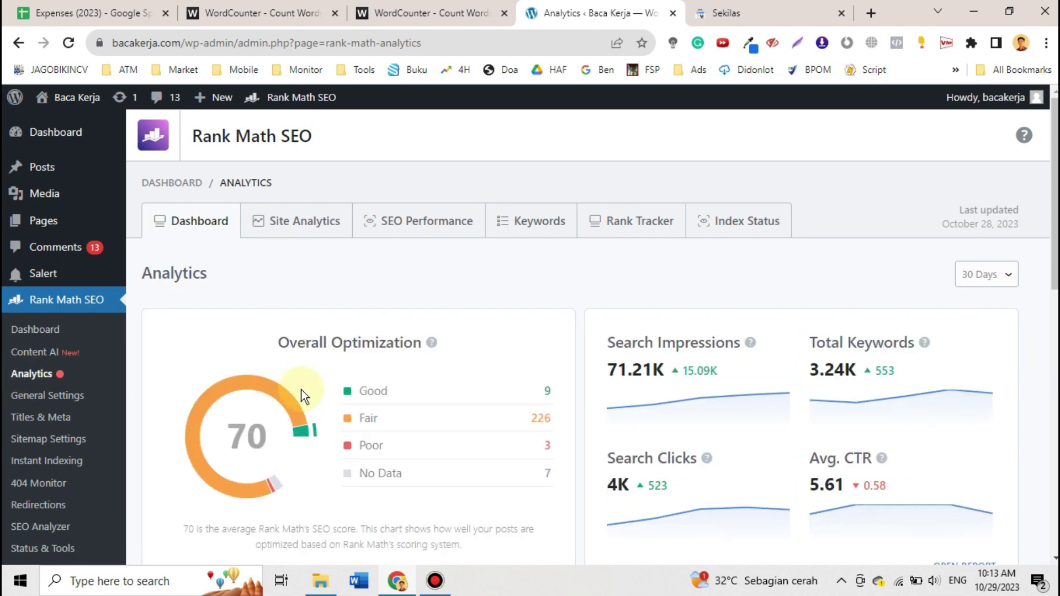
{"action": "scroll", "coordinate": [301, 397], "scroll_direction": "down", "scroll_amount": 3}
{"action": "scroll", "coordinate": [301, 396], "scroll_direction": "down", "scroll_amount": 9}
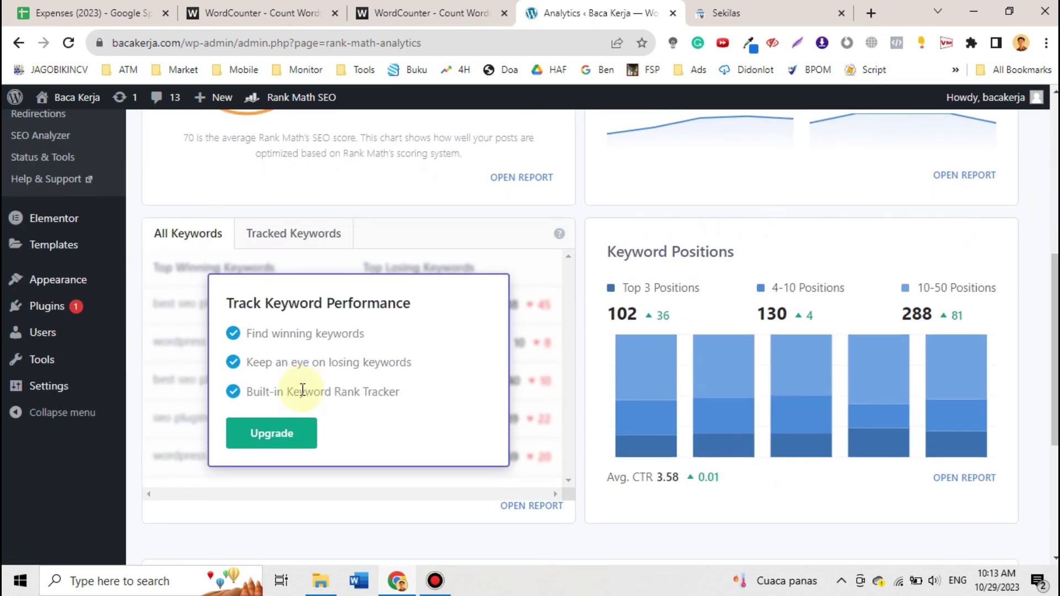
{"action": "scroll", "coordinate": [302, 390], "scroll_direction": "up", "scroll_amount": 12}
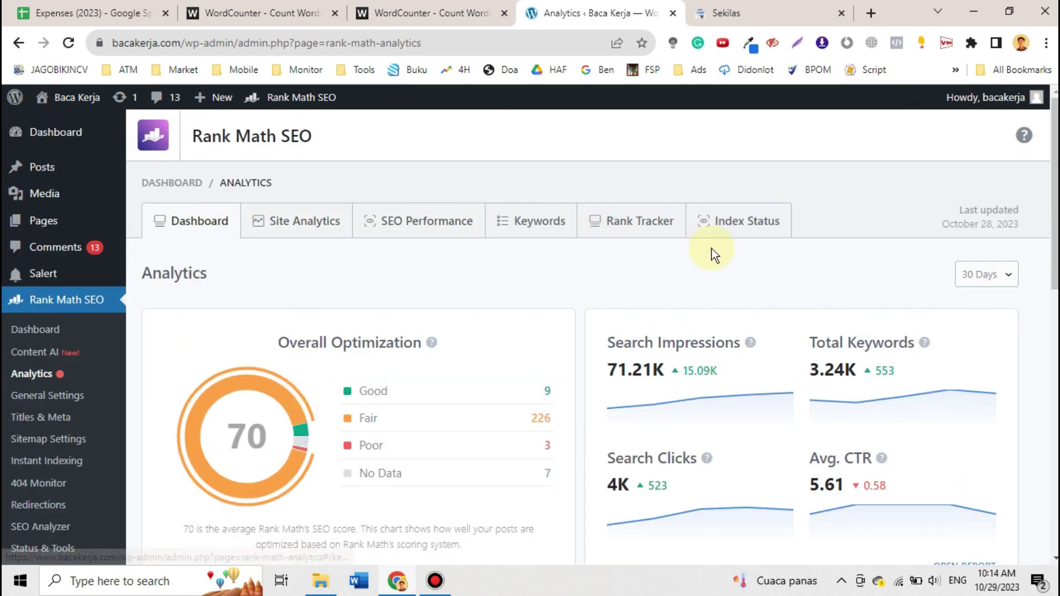
Step: View the Site Analytics and SEO Performance reports in Analytics
{"action": "left_click", "coordinate": [299, 227]}
{"action": "scroll", "coordinate": [298, 227], "scroll_direction": "down", "scroll_amount": 8}
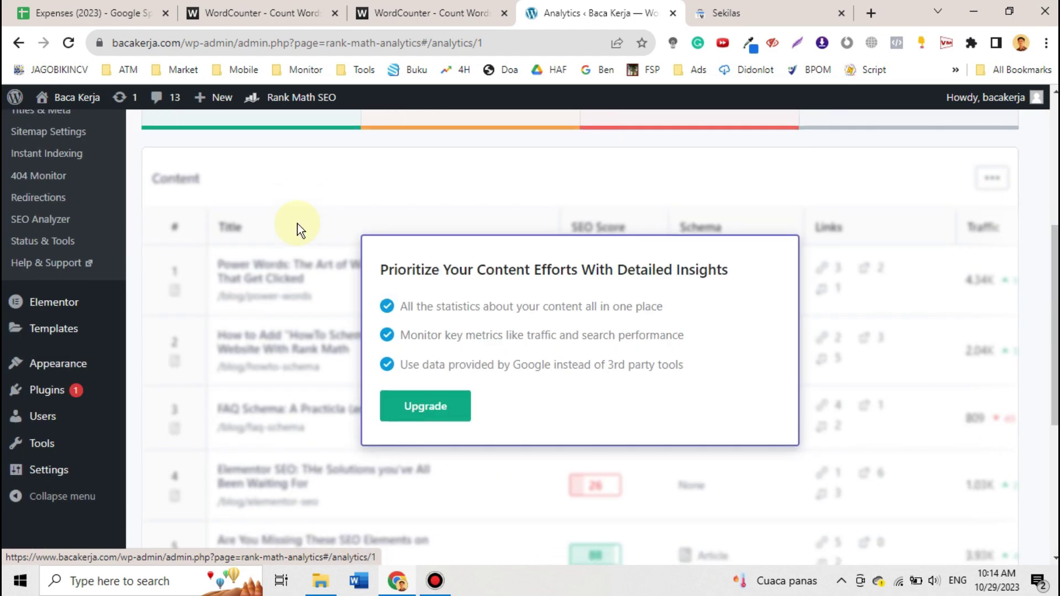
{"action": "scroll", "coordinate": [297, 223], "scroll_direction": "up", "scroll_amount": 8}
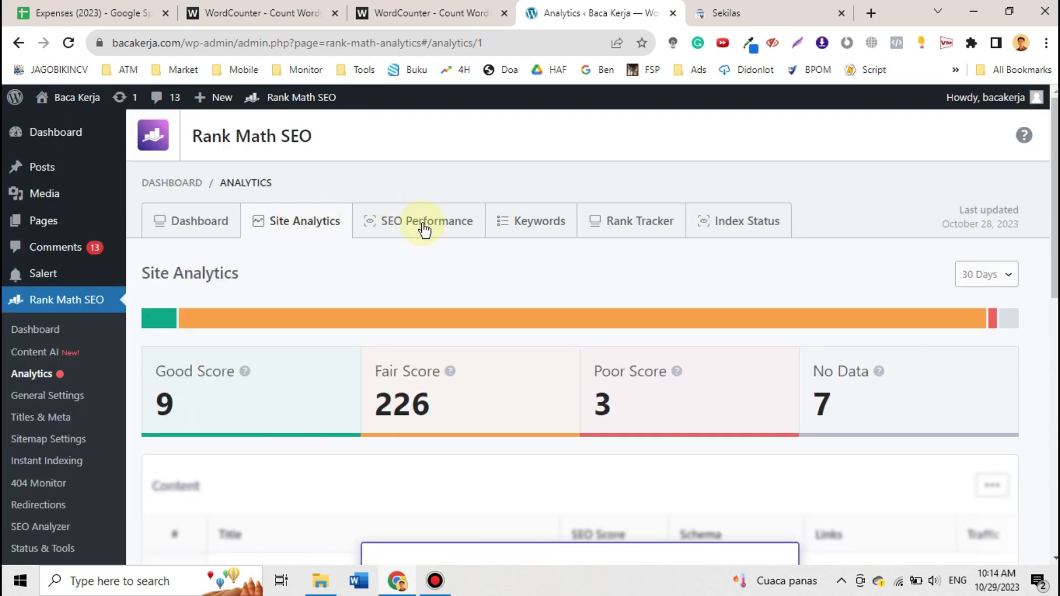
{"action": "left_click", "coordinate": [424, 228]}
{"action": "scroll", "coordinate": [424, 230], "scroll_direction": "down", "scroll_amount": 6}
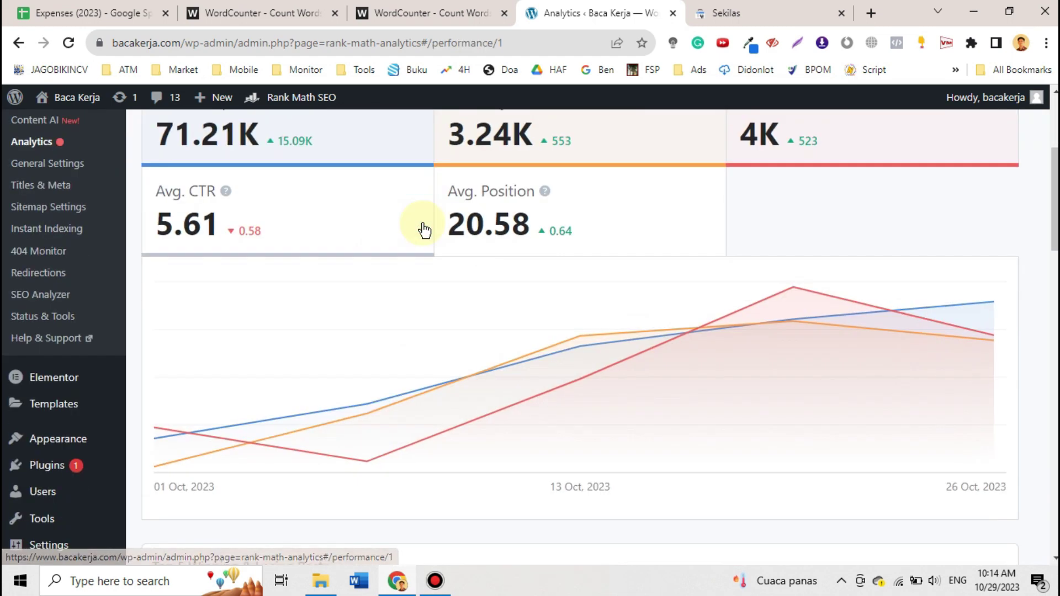
{"action": "scroll", "coordinate": [423, 229], "scroll_direction": "up", "scroll_amount": 6}
Step: View the Keywords report and the Index Status list of posts in Analytics
{"action": "left_click", "coordinate": [535, 213]}
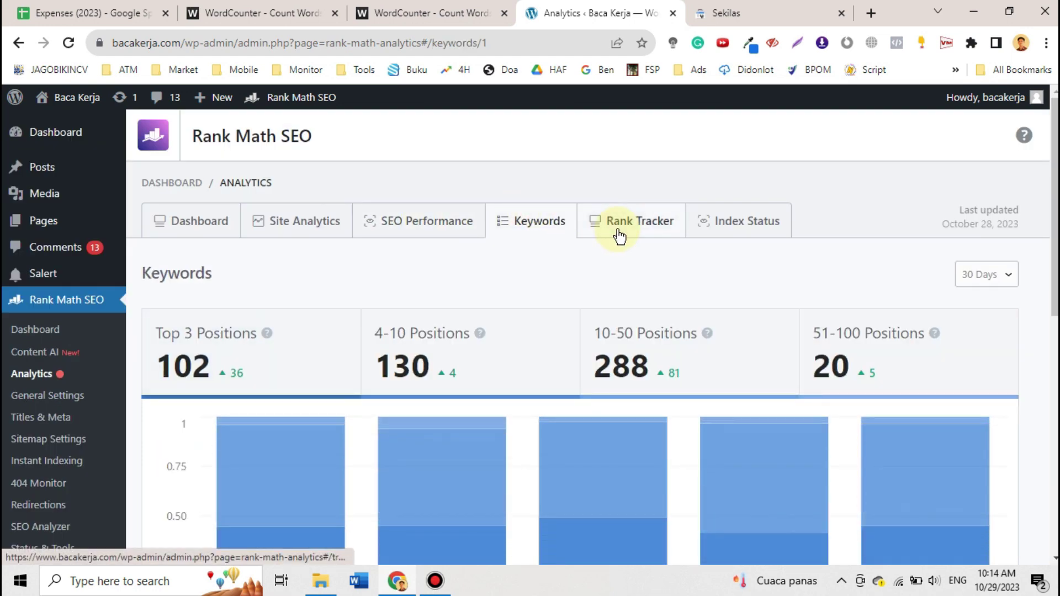
{"action": "scroll", "coordinate": [620, 232], "scroll_direction": "down", "scroll_amount": 7}
{"action": "scroll", "coordinate": [619, 236], "scroll_direction": "up", "scroll_amount": 3}
{"action": "scroll", "coordinate": [619, 236], "scroll_direction": "up", "scroll_amount": 4}
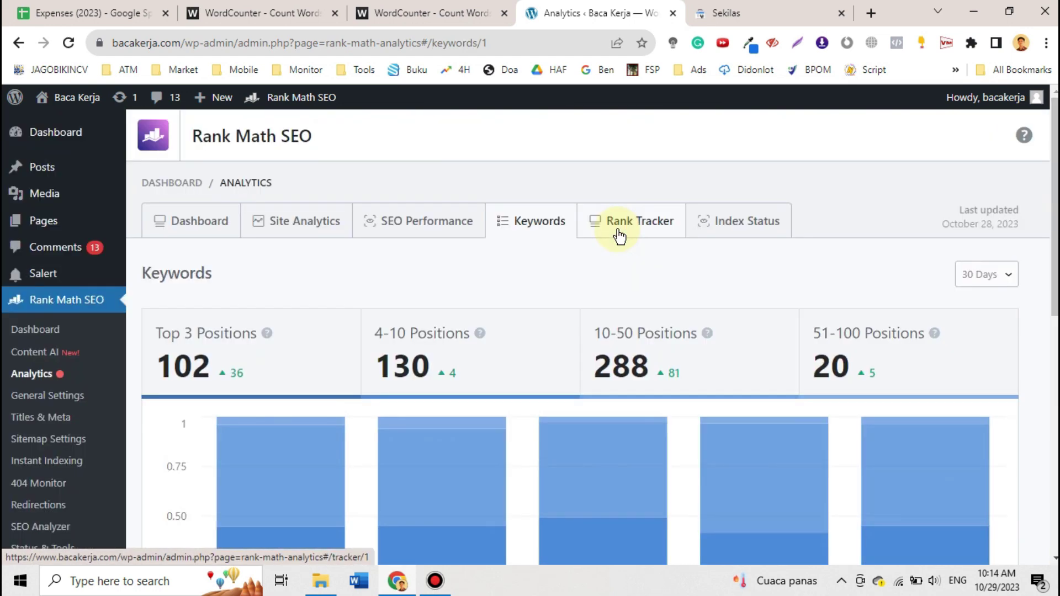
{"action": "left_click", "coordinate": [726, 220]}
{"action": "scroll", "coordinate": [465, 379], "scroll_direction": "down", "scroll_amount": 4}
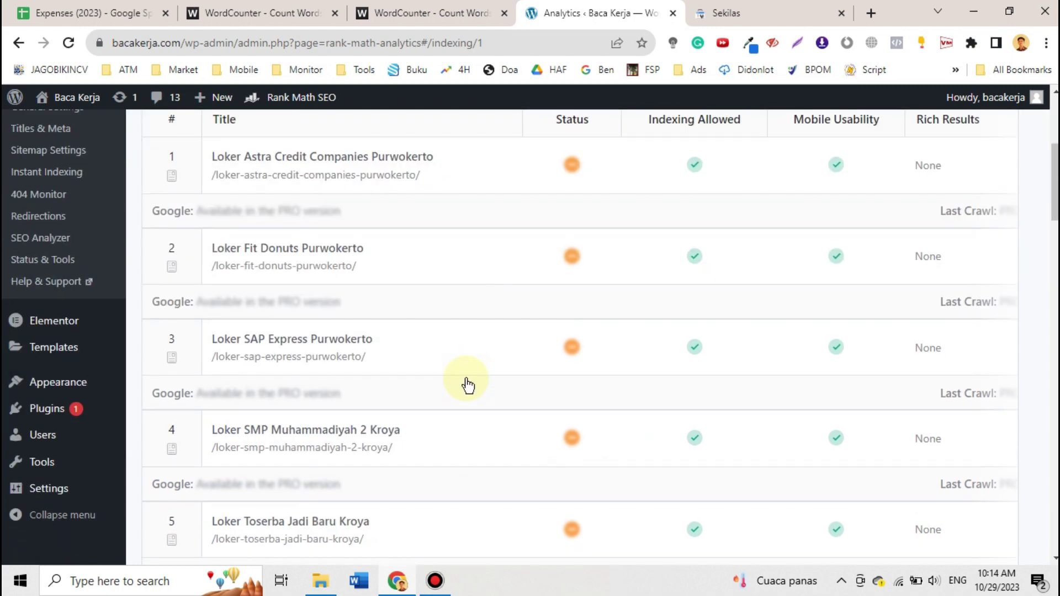
{"action": "scroll", "coordinate": [230, 320], "scroll_direction": "up", "scroll_amount": 3}
{"action": "scroll", "coordinate": [230, 320], "scroll_direction": "up", "scroll_amount": 1}
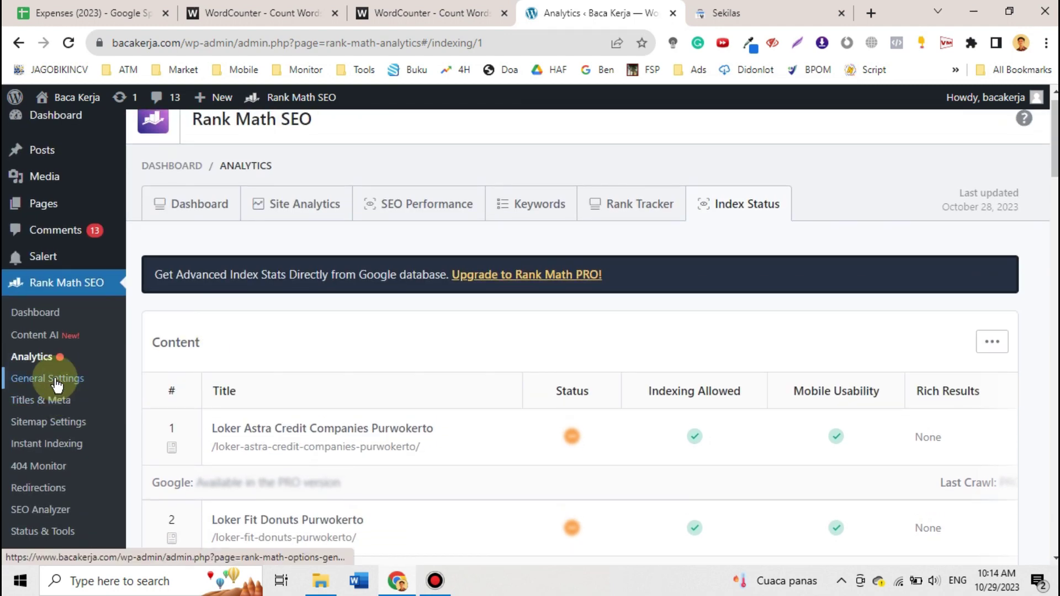
Step: Open Rank Math's General Settings and examine the Links options, including Strip Category Base, attachment redirects and external link settings
{"action": "left_click", "coordinate": [57, 382]}
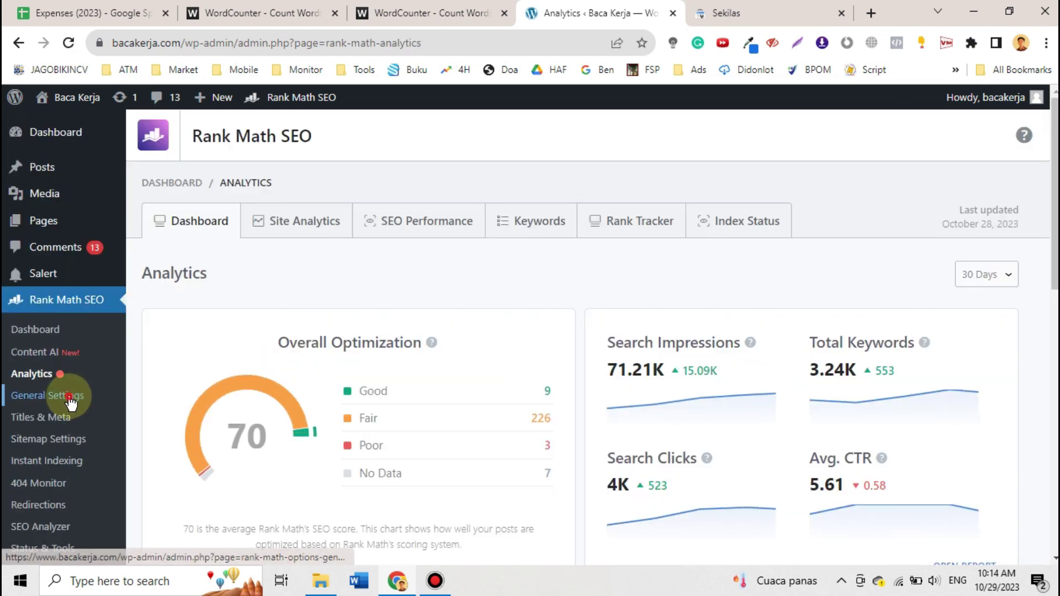
{"action": "left_click", "coordinate": [68, 395]}
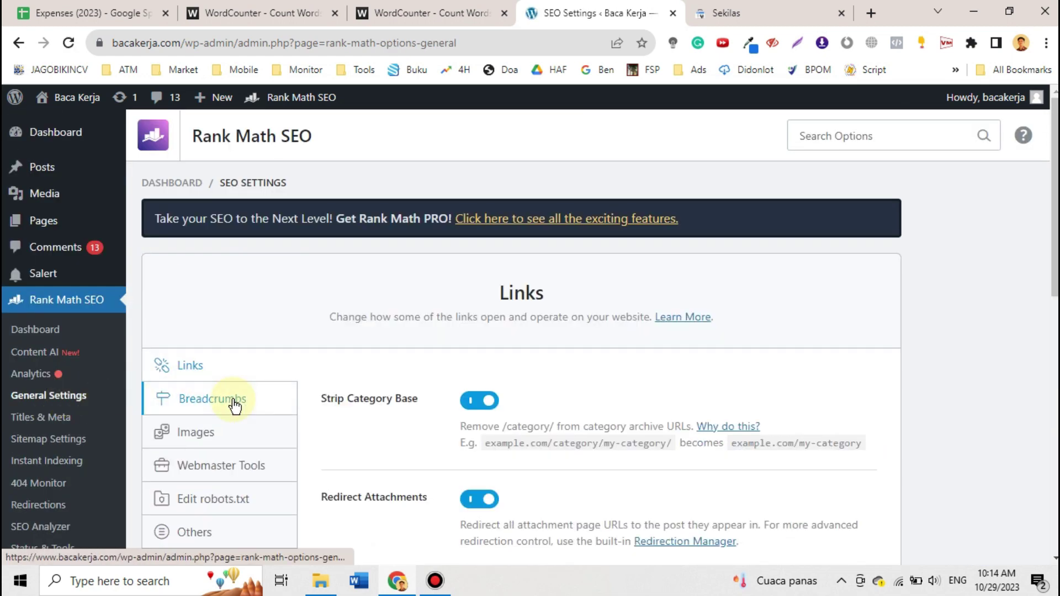
{"action": "scroll", "coordinate": [232, 402], "scroll_direction": "down", "scroll_amount": 4}
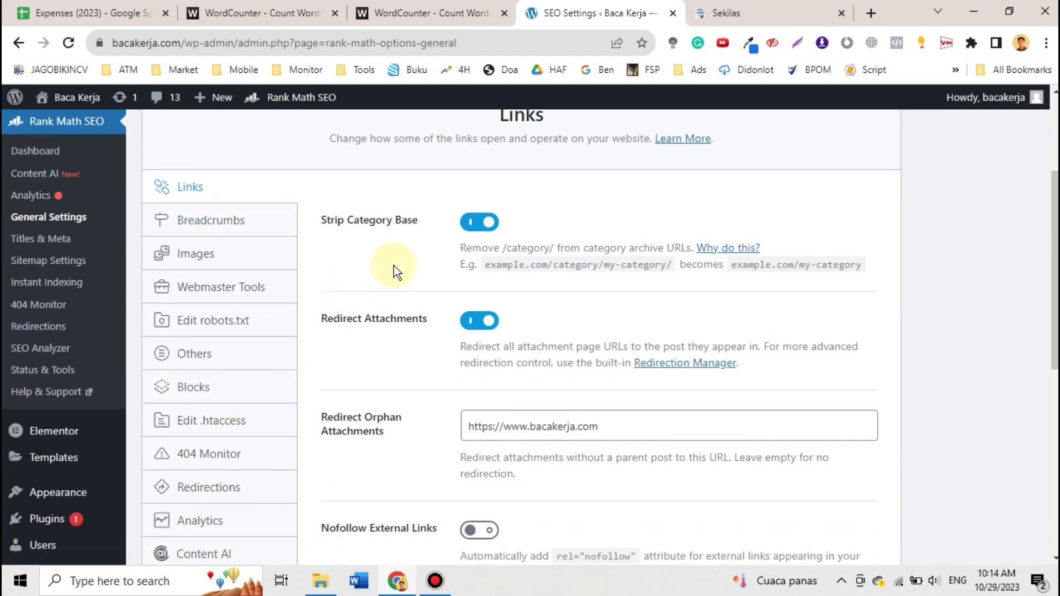
{"action": "double_click", "coordinate": [504, 265]}
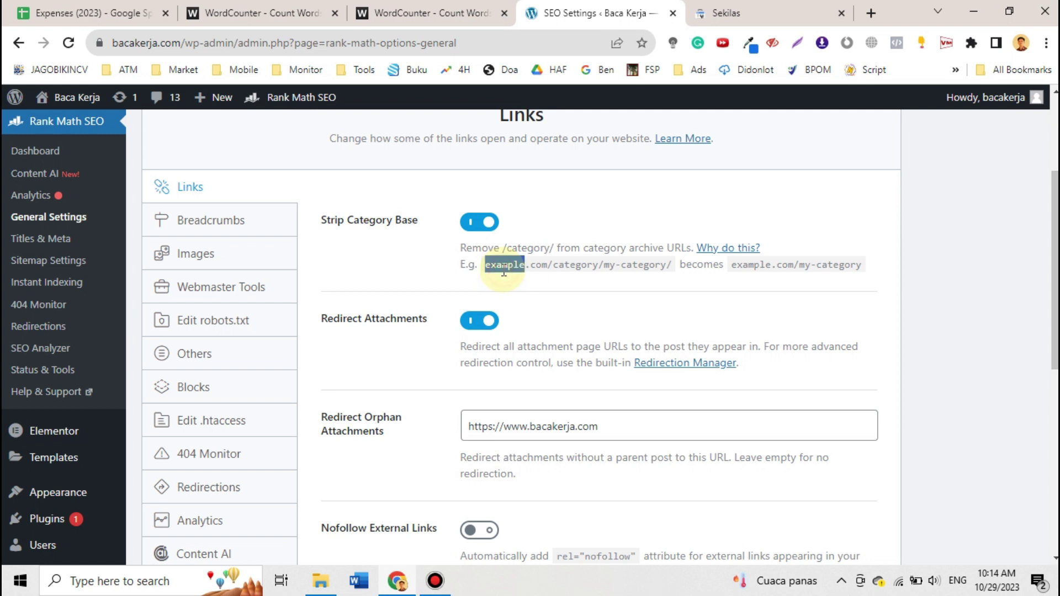
{"action": "double_click", "coordinate": [554, 266]}
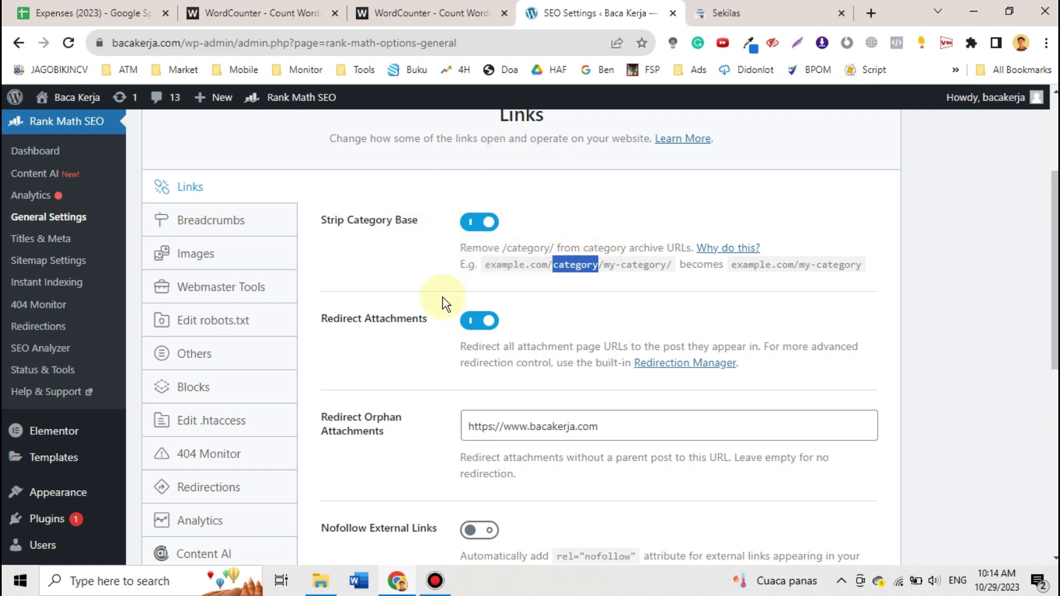
{"action": "scroll", "coordinate": [470, 332], "scroll_direction": "down", "scroll_amount": 3}
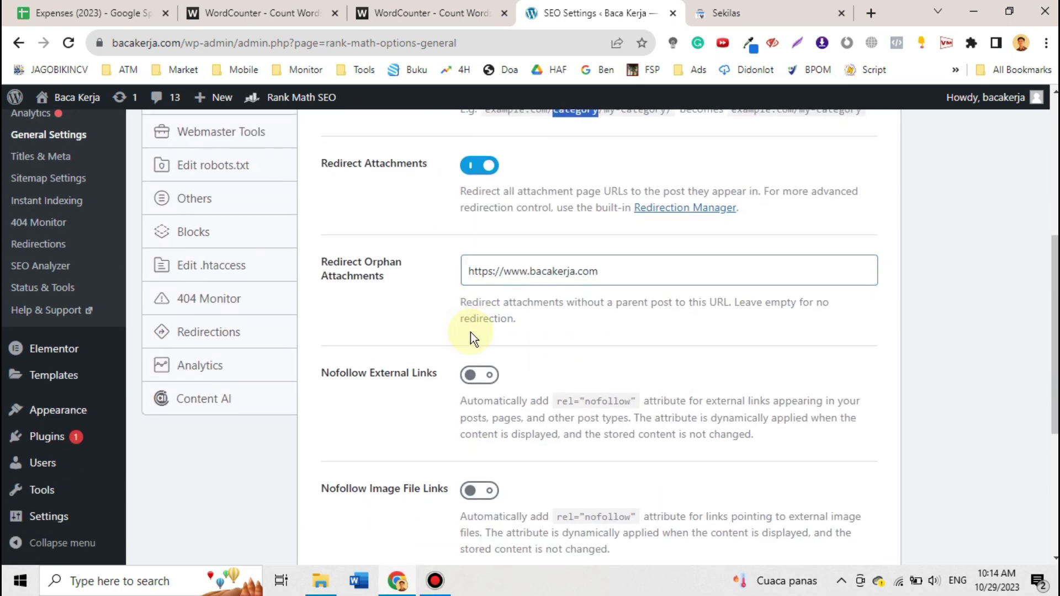
{"action": "scroll", "coordinate": [470, 333], "scroll_direction": "down", "scroll_amount": 5}
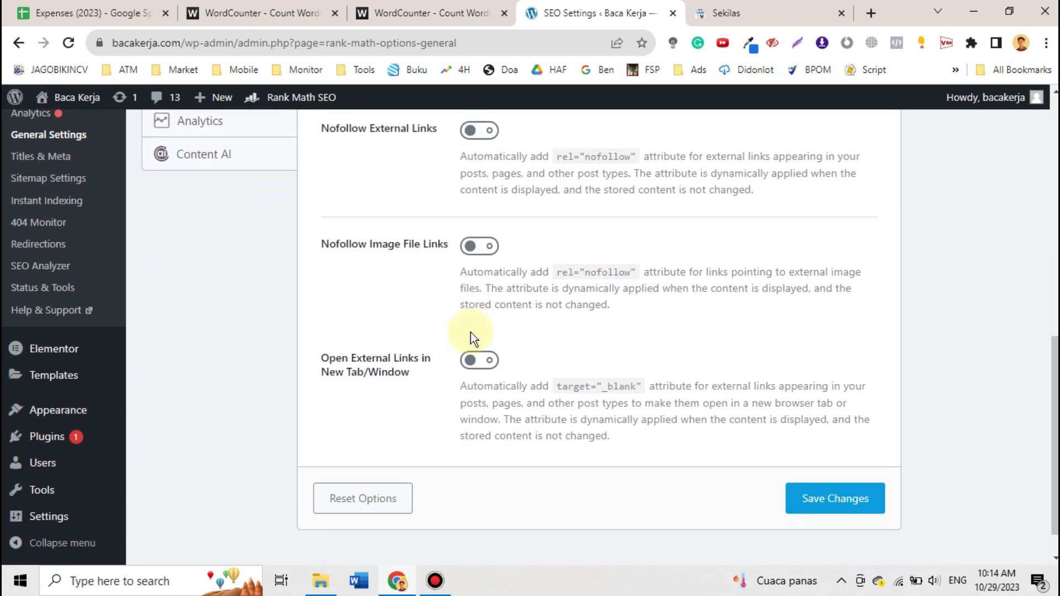
{"action": "scroll", "coordinate": [471, 332], "scroll_direction": "down", "scroll_amount": 1}
{"action": "scroll", "coordinate": [470, 332], "scroll_direction": "up", "scroll_amount": 8}
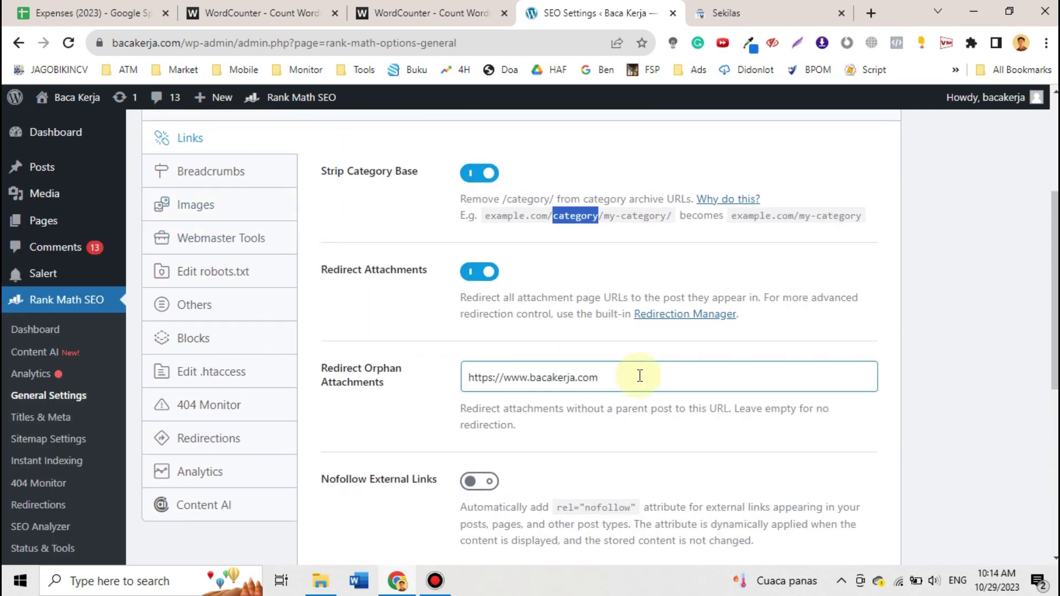
{"action": "scroll", "coordinate": [639, 375], "scroll_direction": "down", "scroll_amount": 8}
{"action": "left_click", "coordinate": [842, 456]}
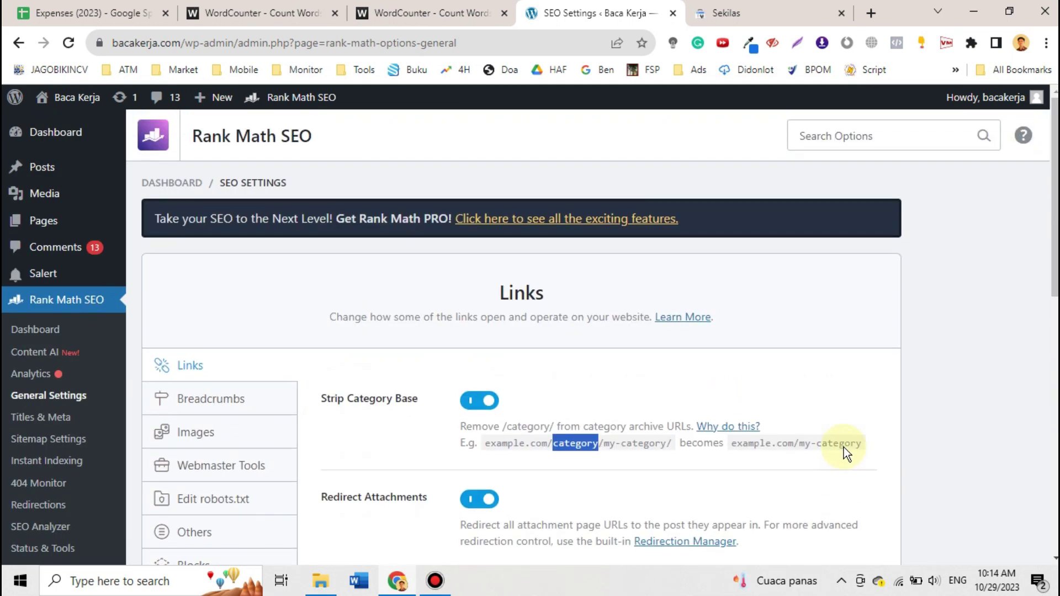
Step: View the Breadcrumbs settings, including the separator character, homepage label and homepage link
{"action": "left_click", "coordinate": [284, 397]}
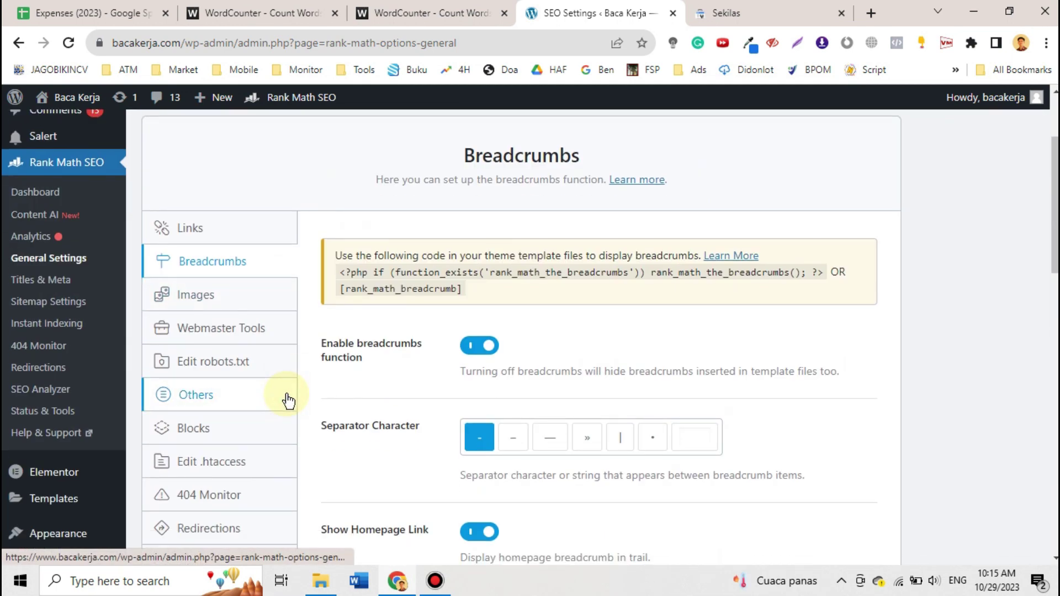
{"action": "scroll", "coordinate": [287, 400], "scroll_direction": "down", "scroll_amount": 2}
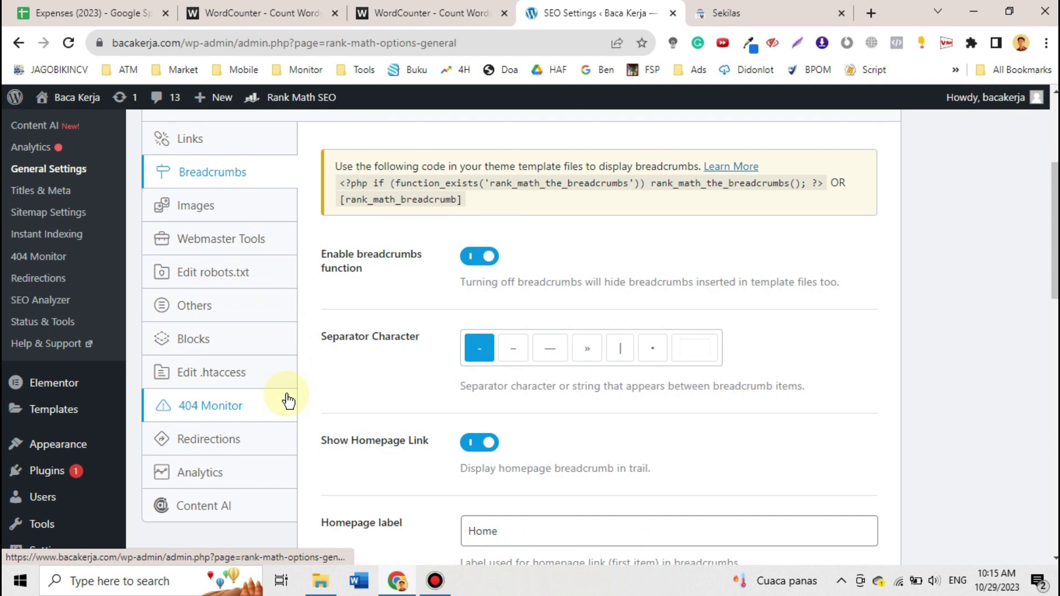
{"action": "scroll", "coordinate": [429, 365], "scroll_direction": "down", "scroll_amount": 3}
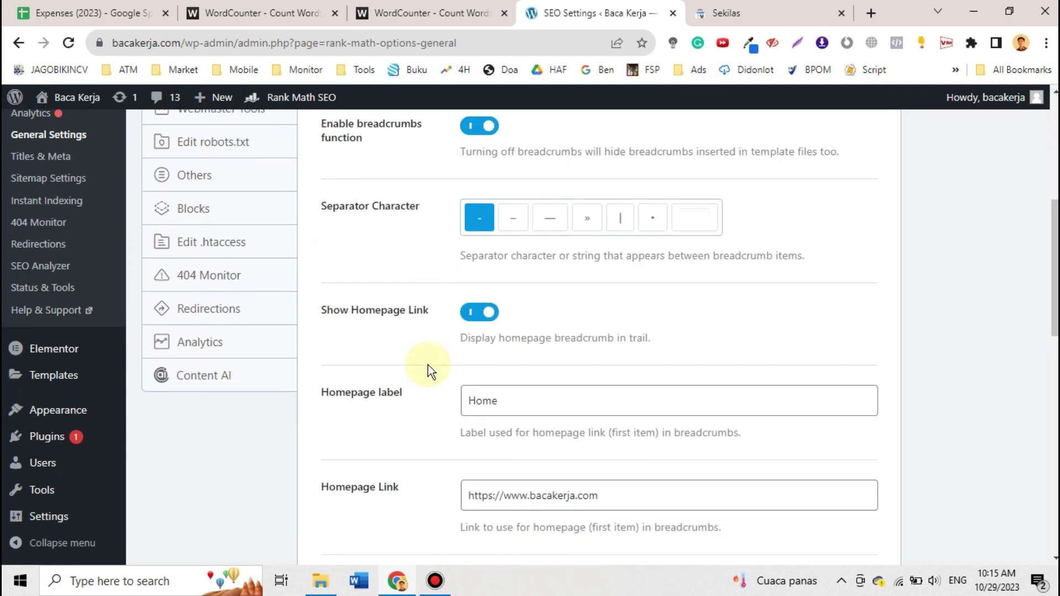
{"action": "scroll", "coordinate": [463, 282], "scroll_direction": "down", "scroll_amount": 3}
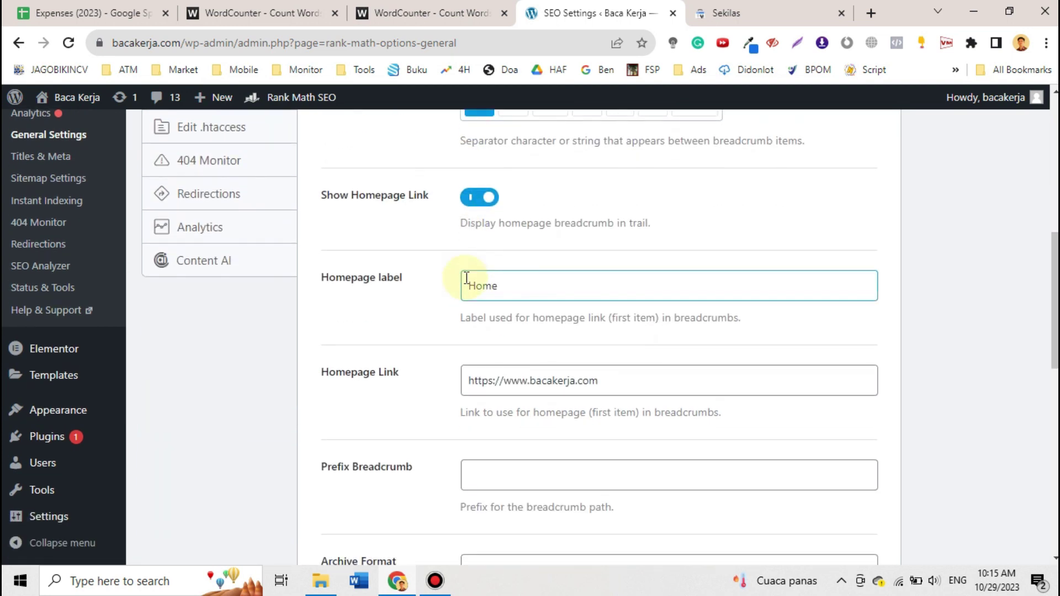
{"action": "scroll", "coordinate": [463, 279], "scroll_direction": "down", "scroll_amount": 1}
{"action": "scroll", "coordinate": [493, 224], "scroll_direction": "up", "scroll_amount": 5}
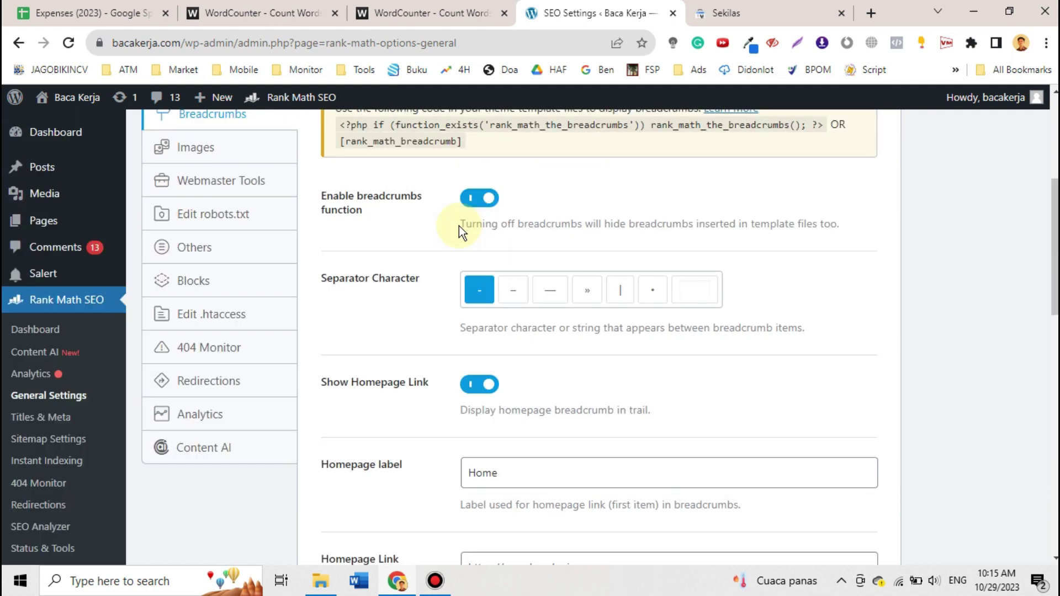
Step: View the Images settings for adding missing ALT and TITLE attributes
{"action": "left_click", "coordinate": [254, 148]}
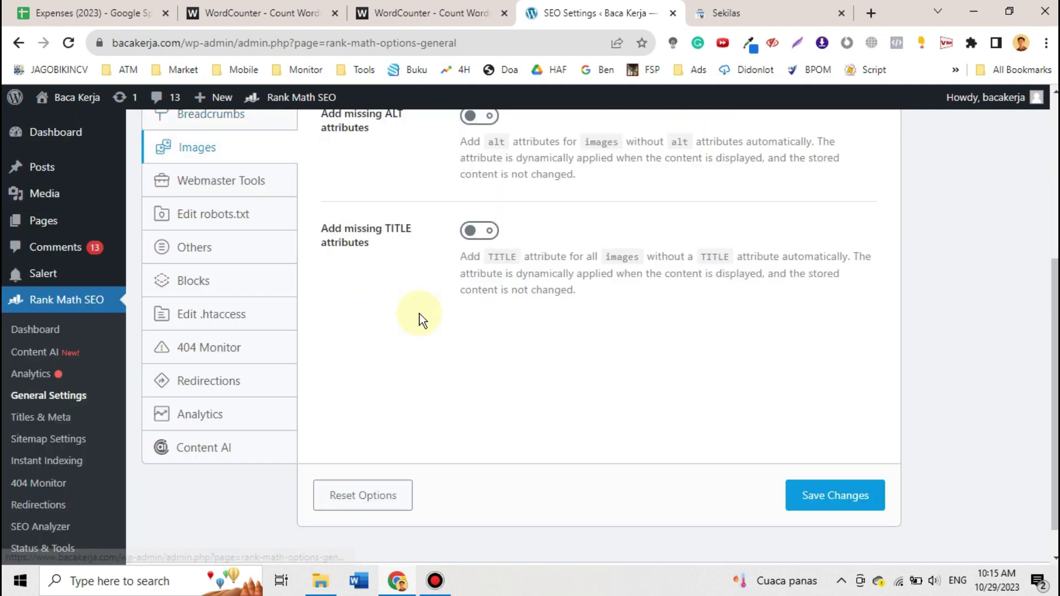
{"action": "scroll", "coordinate": [421, 316], "scroll_direction": "up", "scroll_amount": 5}
{"action": "scroll", "coordinate": [419, 319], "scroll_direction": "down", "scroll_amount": 3}
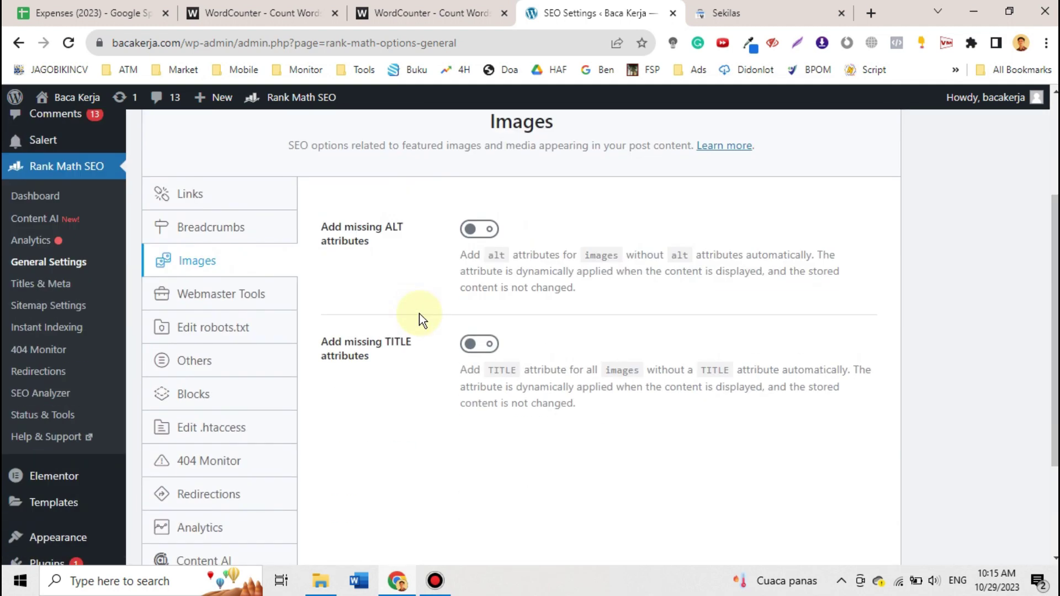
Step: Examine the Webmaster Tools verification fields from Google Search Console to Custom Webmaster Tags
{"action": "left_click", "coordinate": [234, 301]}
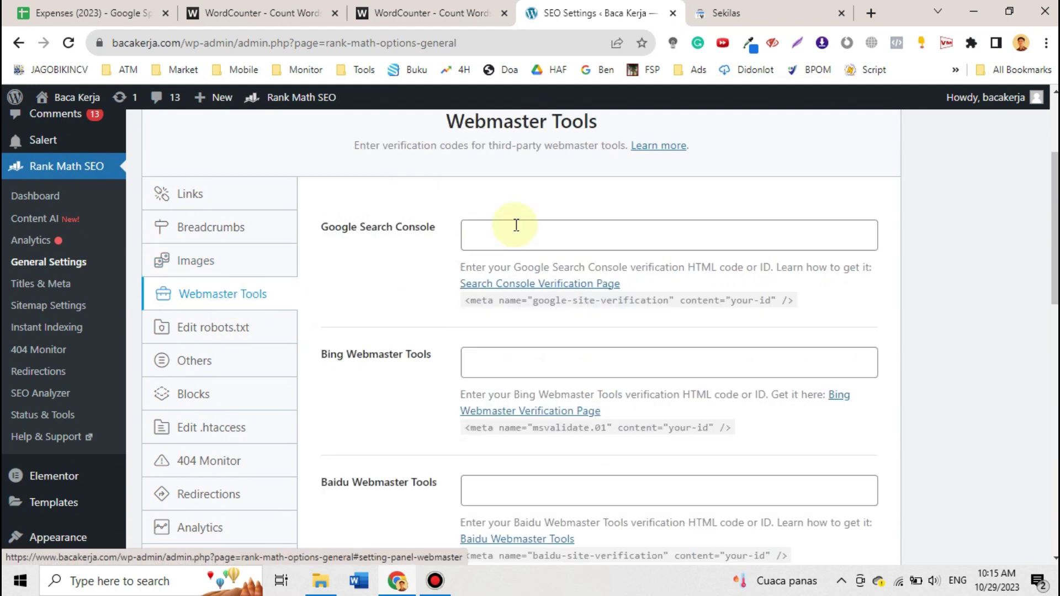
{"action": "left_click", "coordinate": [538, 221]}
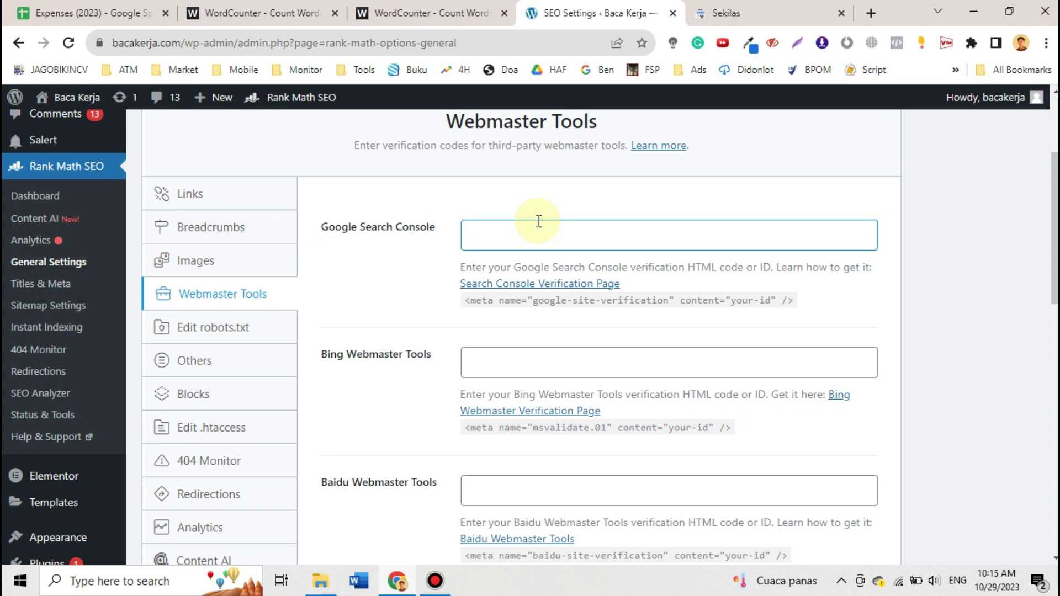
{"action": "scroll", "coordinate": [539, 220], "scroll_direction": "down", "scroll_amount": 3}
{"action": "left_click", "coordinate": [538, 221]}
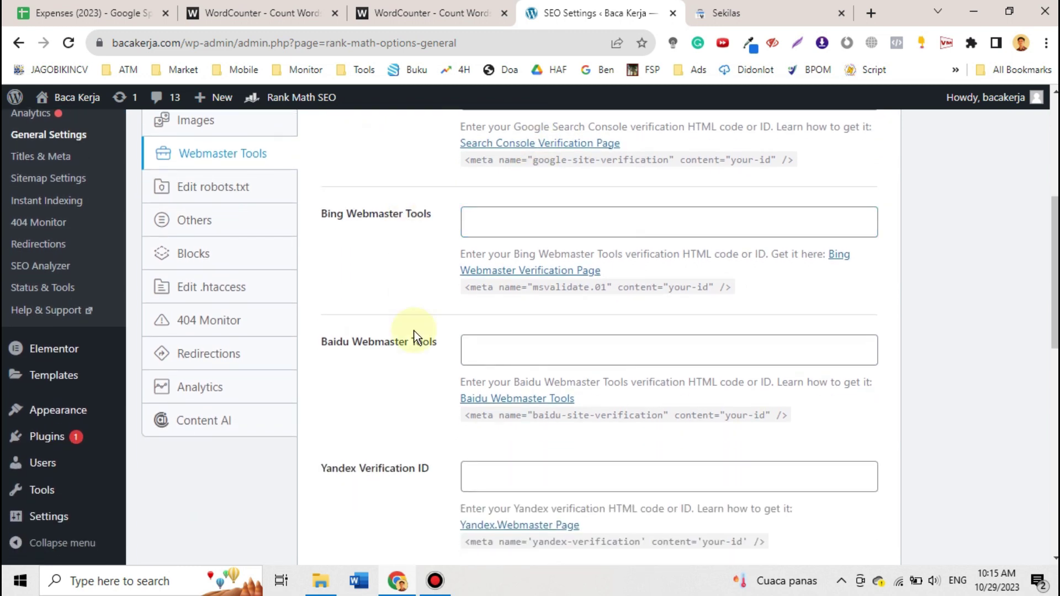
{"action": "scroll", "coordinate": [414, 330], "scroll_direction": "down", "scroll_amount": 3}
{"action": "scroll", "coordinate": [414, 330], "scroll_direction": "down", "scroll_amount": 3}
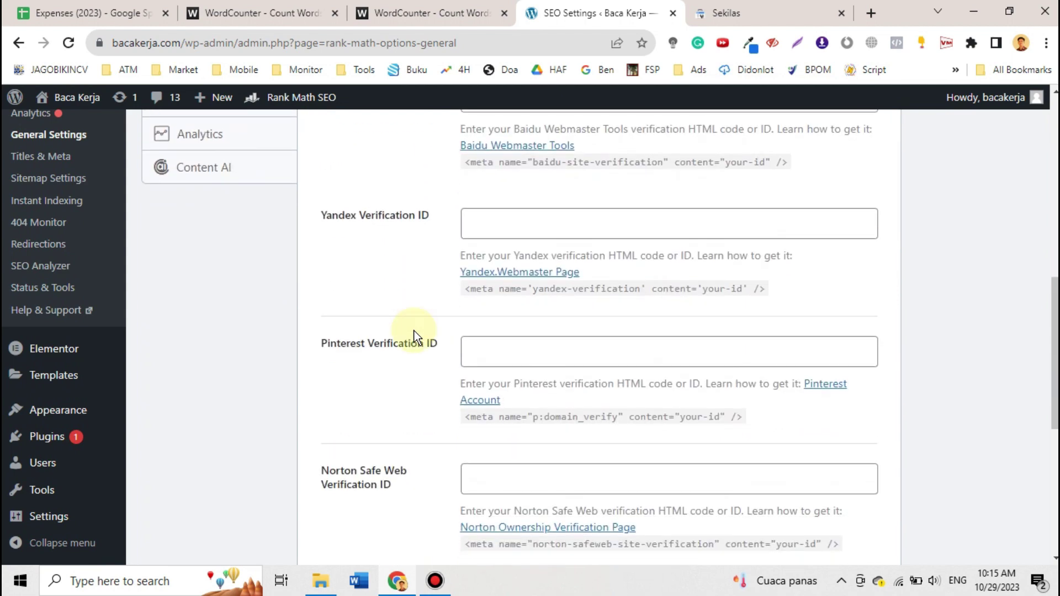
{"action": "scroll", "coordinate": [414, 330], "scroll_direction": "down", "scroll_amount": 4}
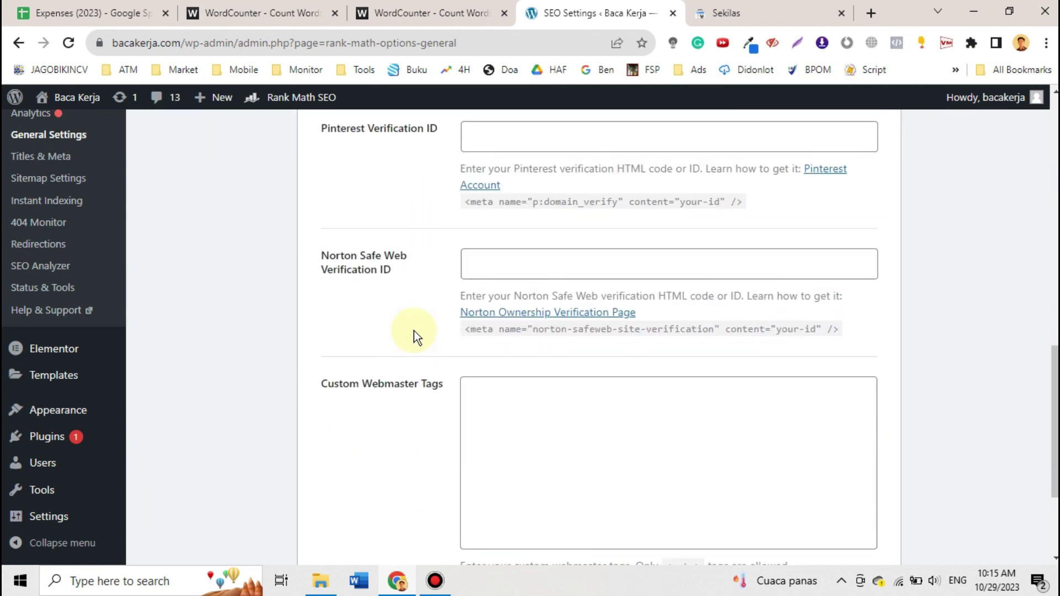
Step: View the robots.txt editor and the Others settings for Headless CMS, SEO score display and RSS content
{"action": "scroll", "coordinate": [414, 330], "scroll_direction": "up", "scroll_amount": 12}
{"action": "scroll", "coordinate": [414, 330], "scroll_direction": "down", "scroll_amount": 3}
{"action": "left_click", "coordinate": [232, 309]}
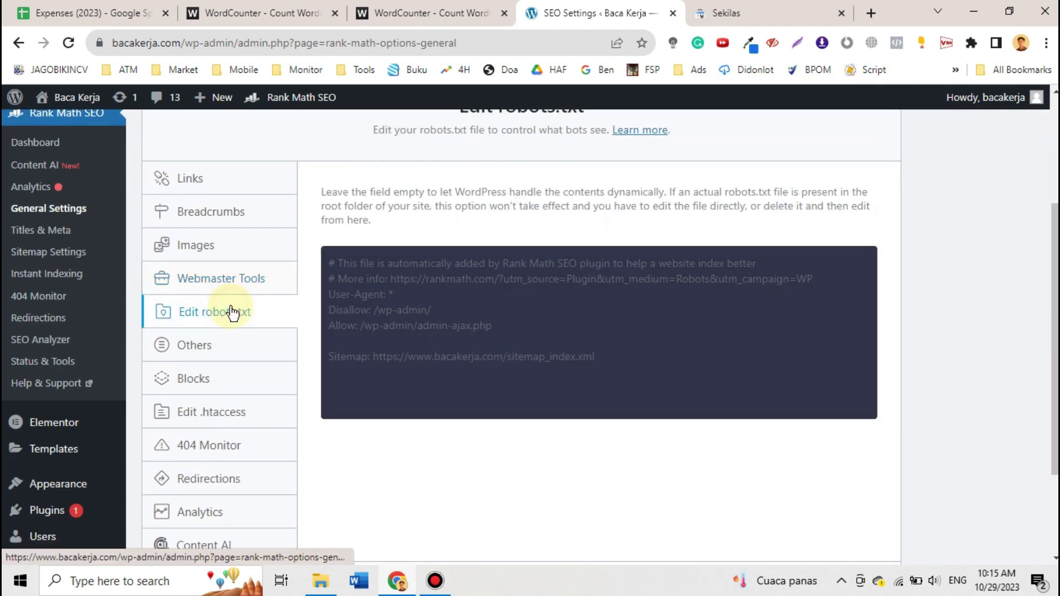
{"action": "scroll", "coordinate": [232, 310], "scroll_direction": "down", "scroll_amount": 2}
{"action": "left_click", "coordinate": [238, 264]}
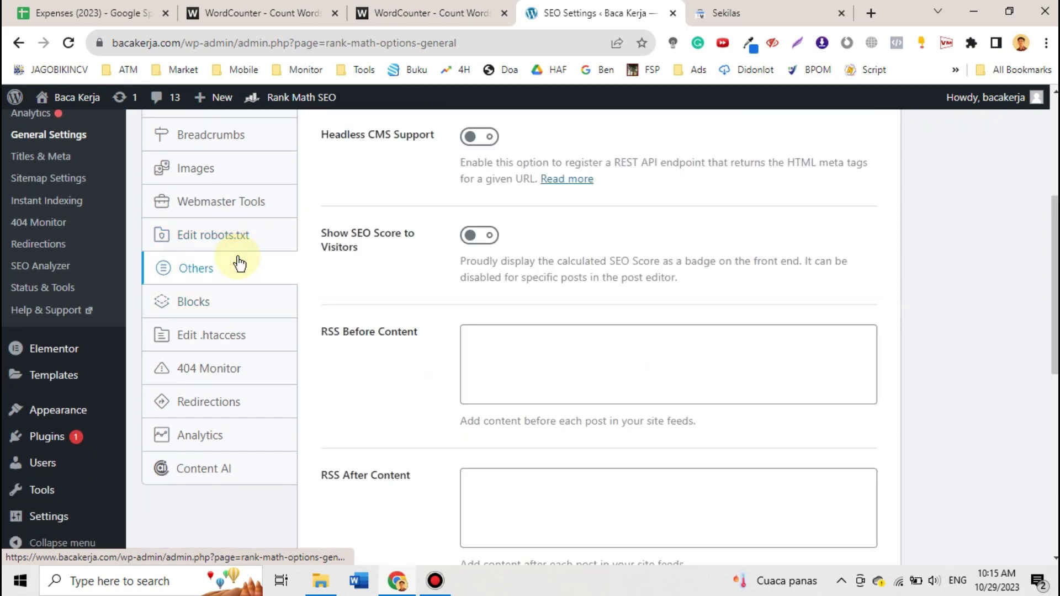
{"action": "scroll", "coordinate": [238, 264], "scroll_direction": "up", "scroll_amount": 3}
{"action": "scroll", "coordinate": [237, 263], "scroll_direction": "down", "scroll_amount": 4}
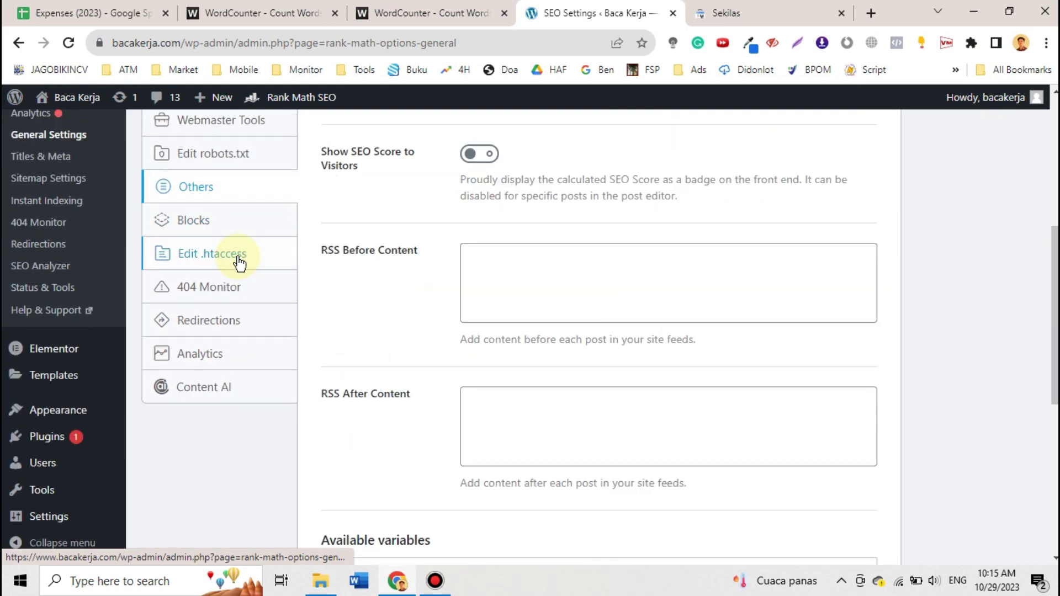
Step: View the Blocks settings for the Table of Contents title, list style and excluded headings
{"action": "left_click", "coordinate": [219, 234]}
{"action": "scroll", "coordinate": [353, 291], "scroll_direction": "up", "scroll_amount": 6}
{"action": "scroll", "coordinate": [357, 293], "scroll_direction": "down", "scroll_amount": 4}
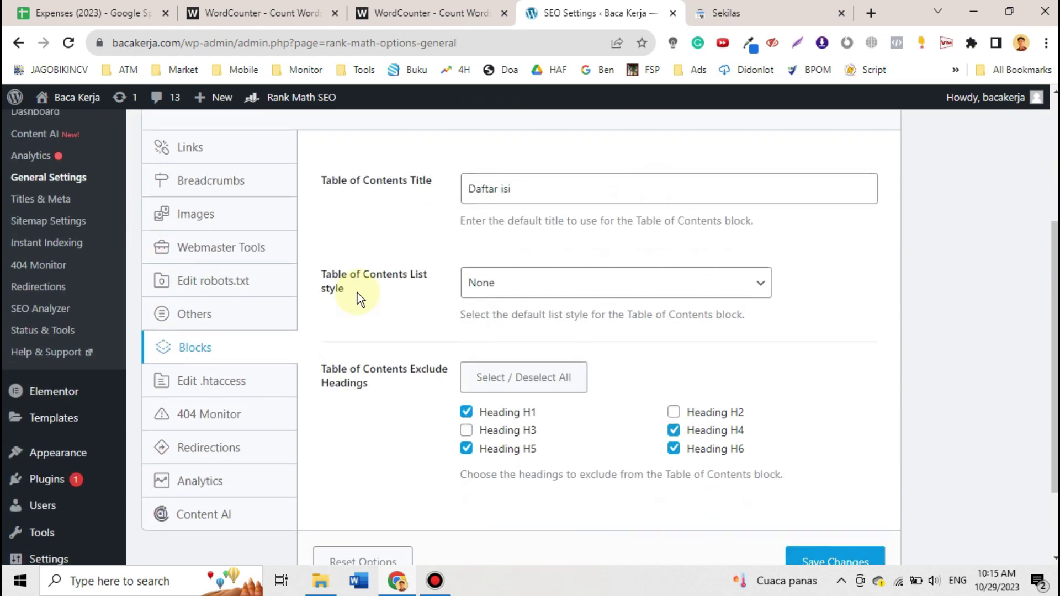
{"action": "left_click", "coordinate": [475, 187]}
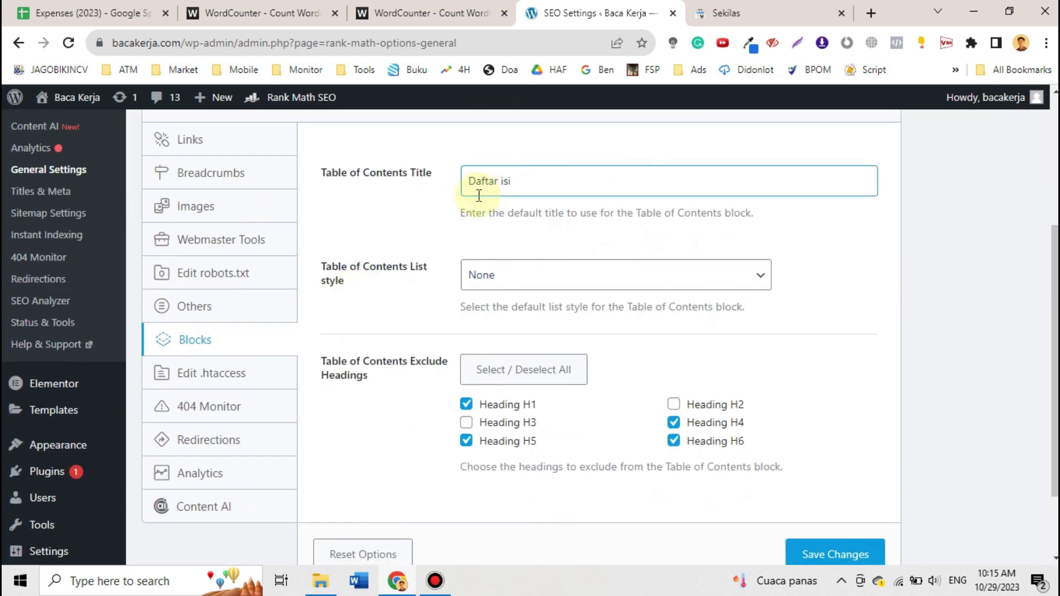
Step: View the .htaccess editor and the 404 Monitor settings for mode, log limit and excluded paths
{"action": "left_click", "coordinate": [239, 383]}
{"action": "scroll", "coordinate": [238, 385], "scroll_direction": "down", "scroll_amount": 1}
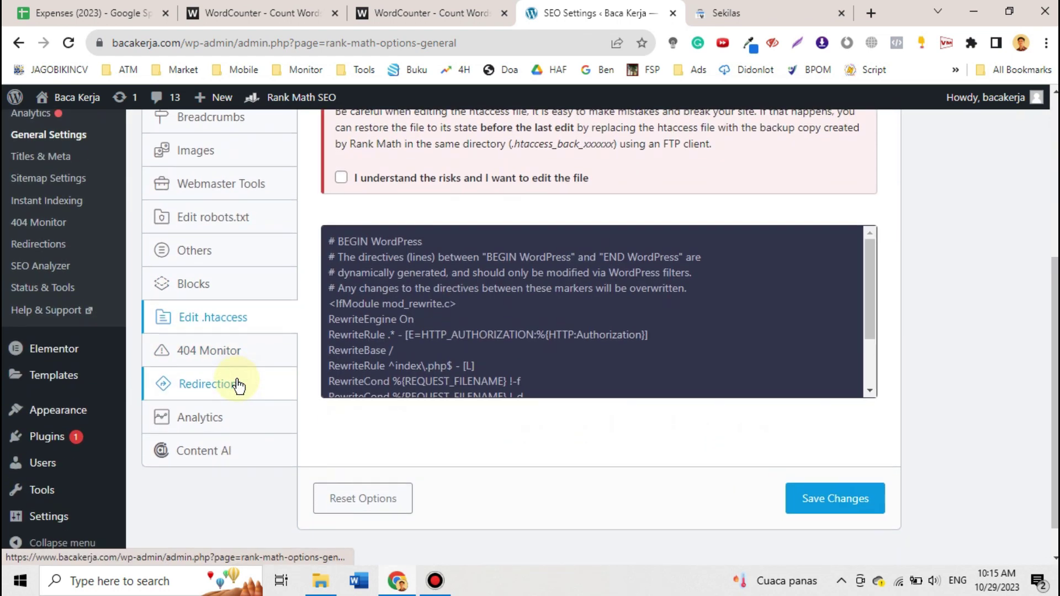
{"action": "left_click", "coordinate": [254, 349]}
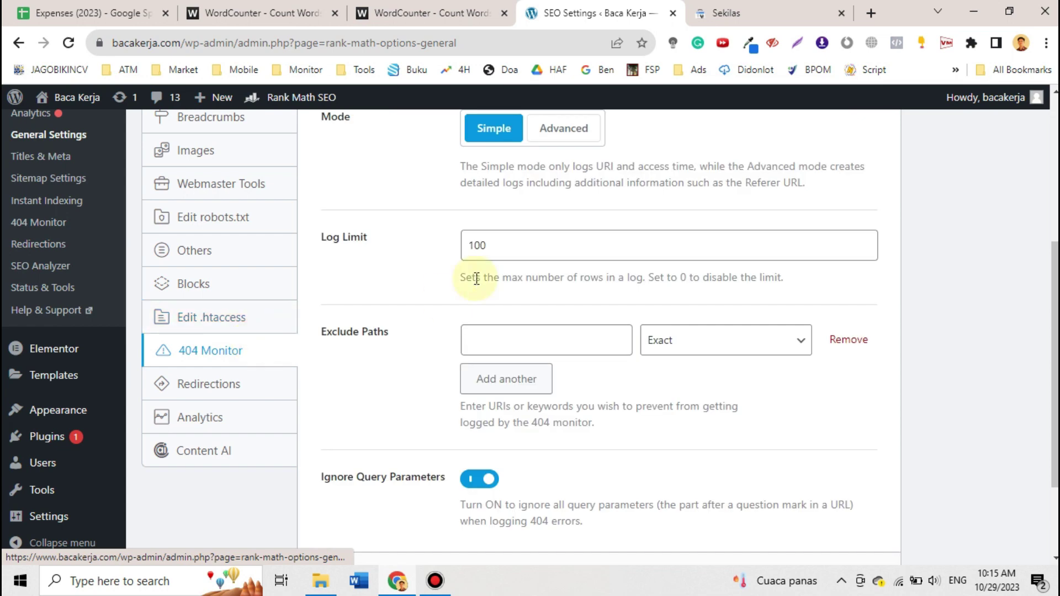
{"action": "scroll", "coordinate": [476, 279], "scroll_direction": "up", "scroll_amount": 3}
{"action": "scroll", "coordinate": [473, 281], "scroll_direction": "down", "scroll_amount": 3}
{"action": "scroll", "coordinate": [473, 282], "scroll_direction": "up", "scroll_amount": 3}
{"action": "scroll", "coordinate": [476, 282], "scroll_direction": "down", "scroll_amount": 3}
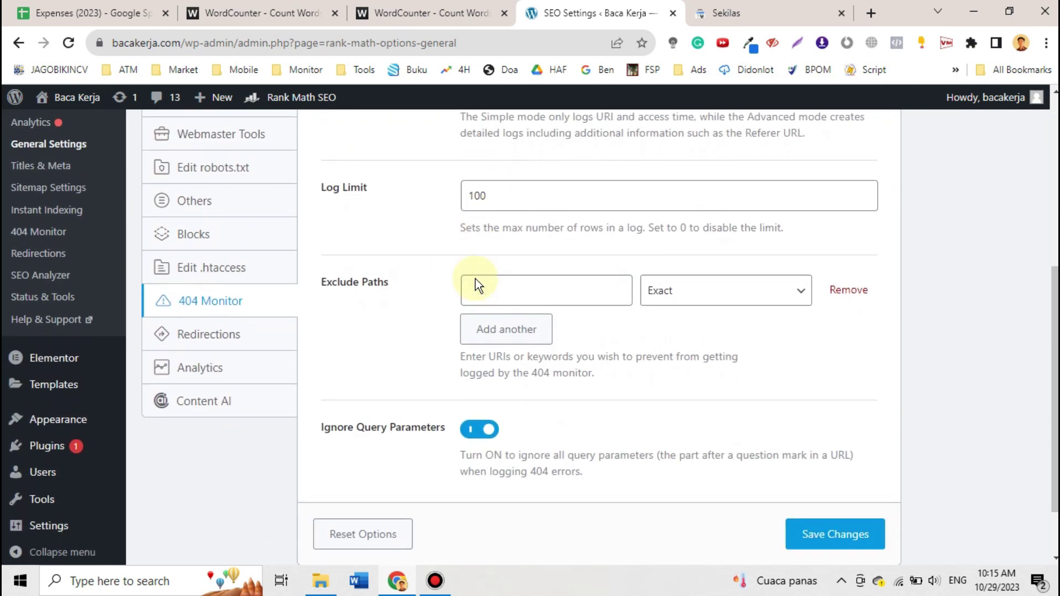
Step: Examine the Redirections settings for fallback behavior, redirection type and Auto Post Redirect
{"action": "left_click", "coordinate": [165, 336]}
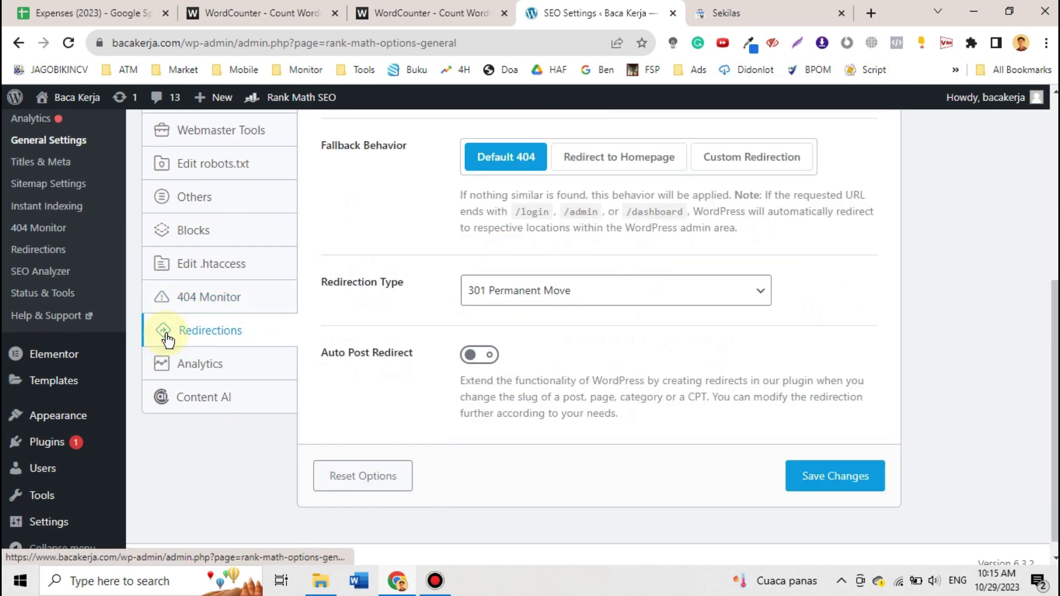
{"action": "scroll", "coordinate": [389, 274], "scroll_direction": "up", "scroll_amount": 2}
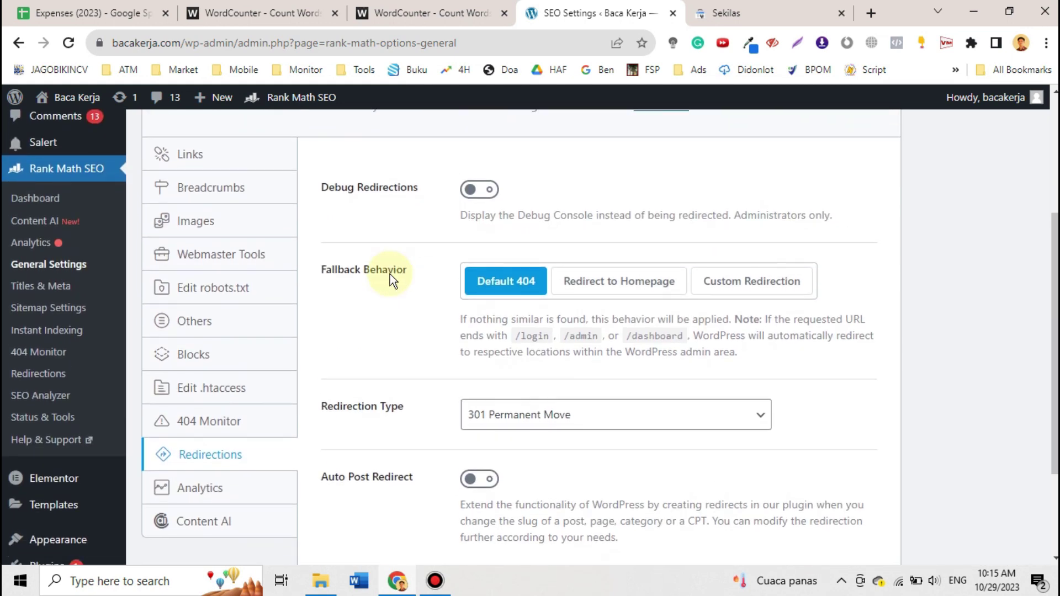
{"action": "scroll", "coordinate": [390, 274], "scroll_direction": "down", "scroll_amount": 1}
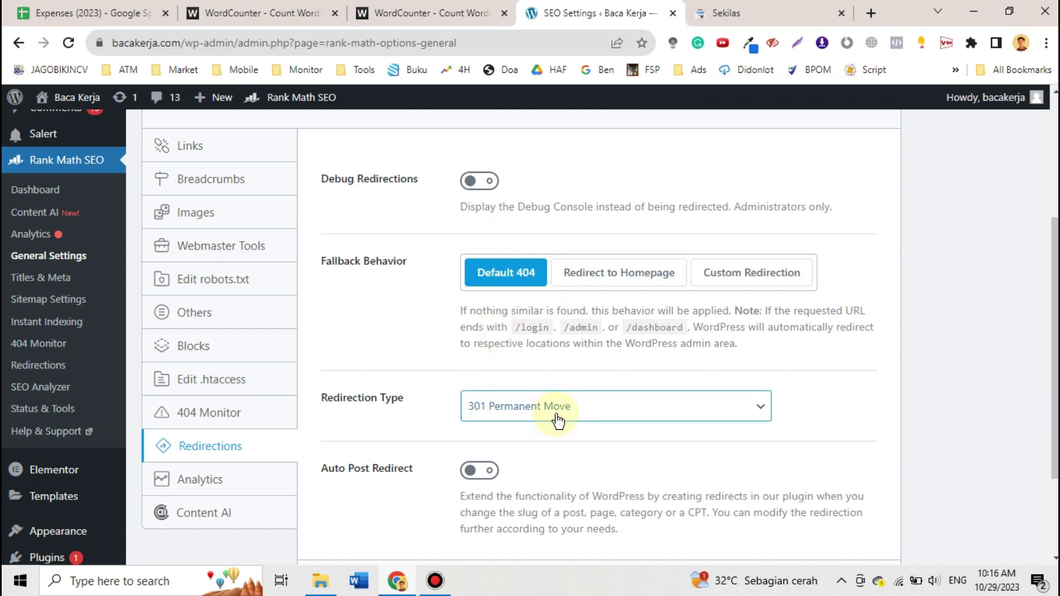
{"action": "scroll", "coordinate": [557, 420], "scroll_direction": "down", "scroll_amount": 2}
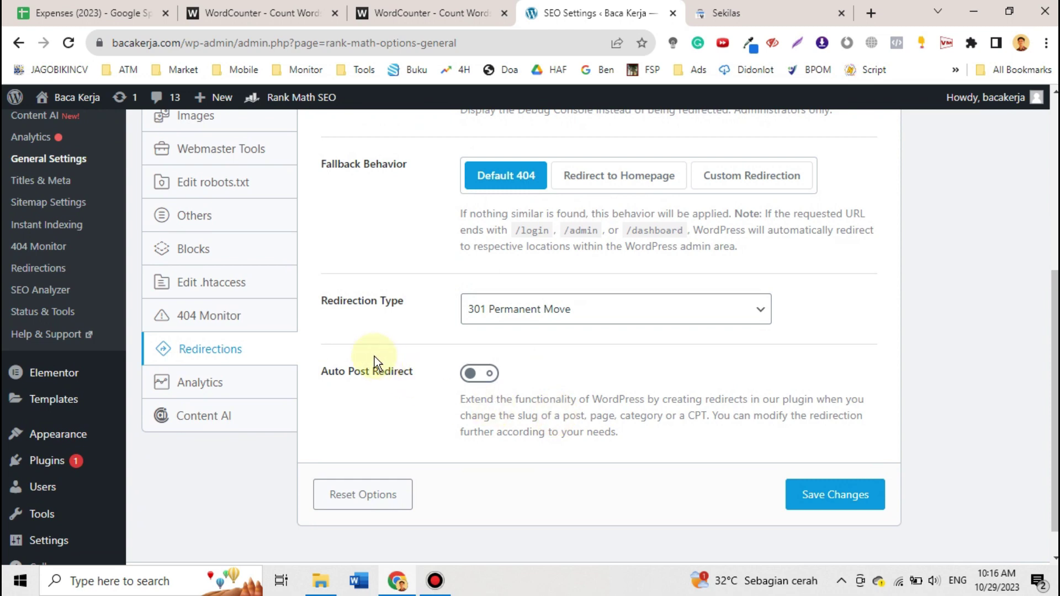
Step: Reconnect the Google account in the General Settings Analytics section and authorize Rank Math SEO's access
{"action": "left_click", "coordinate": [226, 388]}
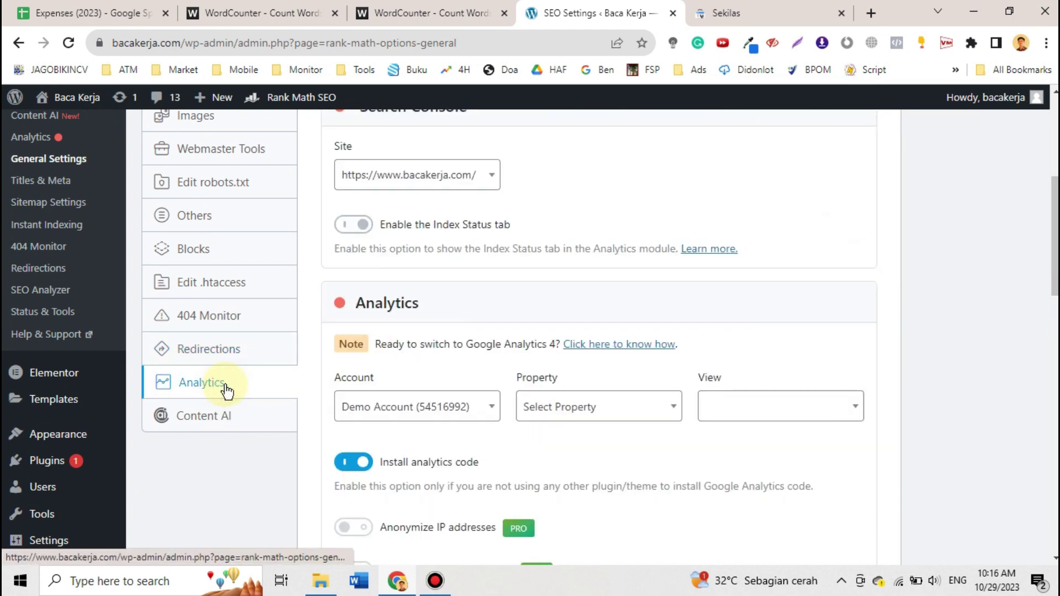
{"action": "scroll", "coordinate": [390, 298], "scroll_direction": "up", "scroll_amount": 2}
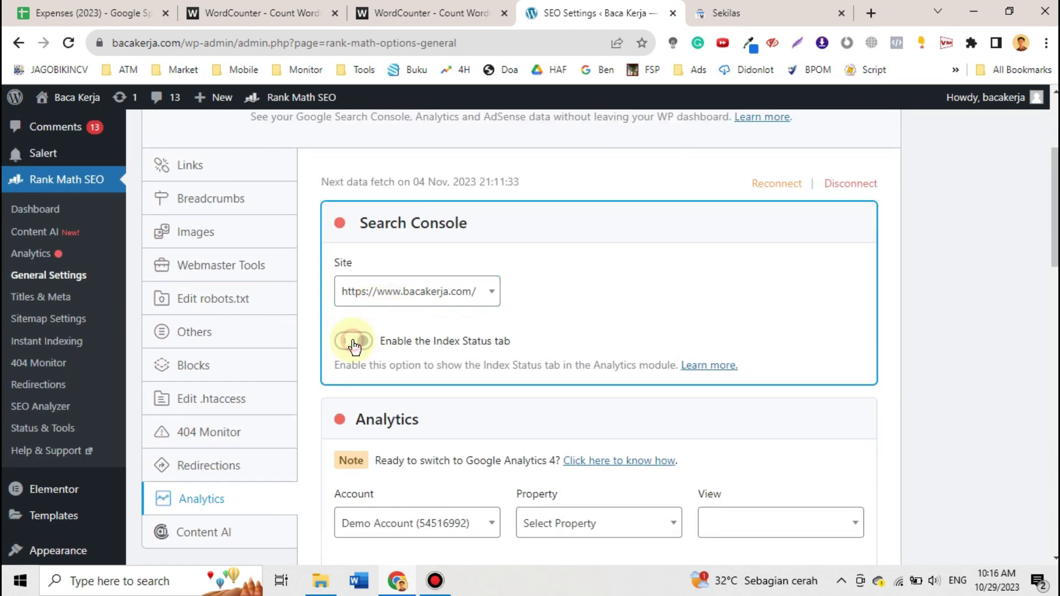
{"action": "left_click", "coordinate": [439, 289]}
{"action": "left_click", "coordinate": [421, 407]}
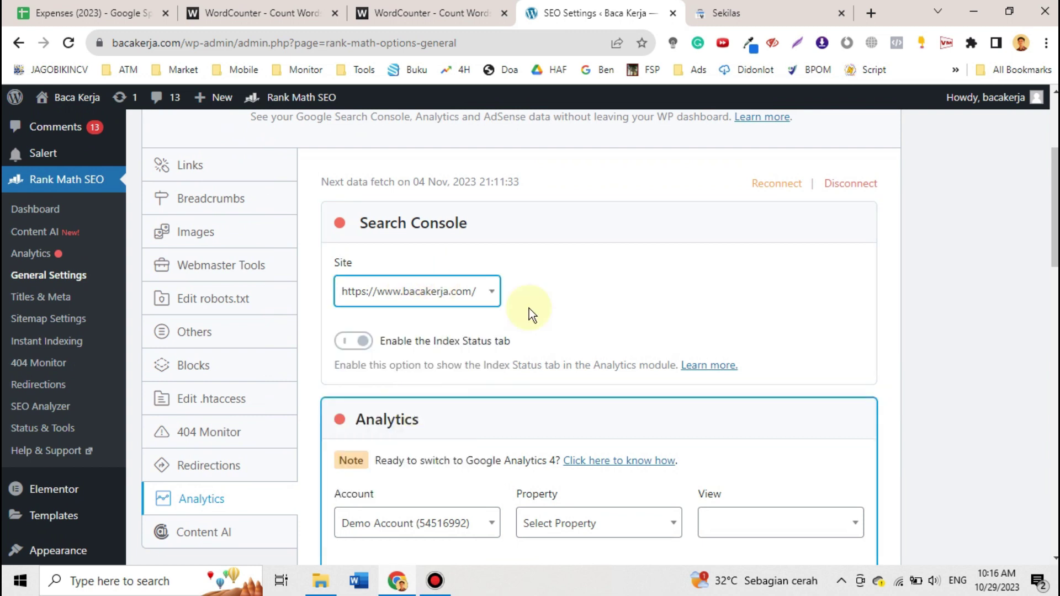
{"action": "left_click", "coordinate": [770, 188]}
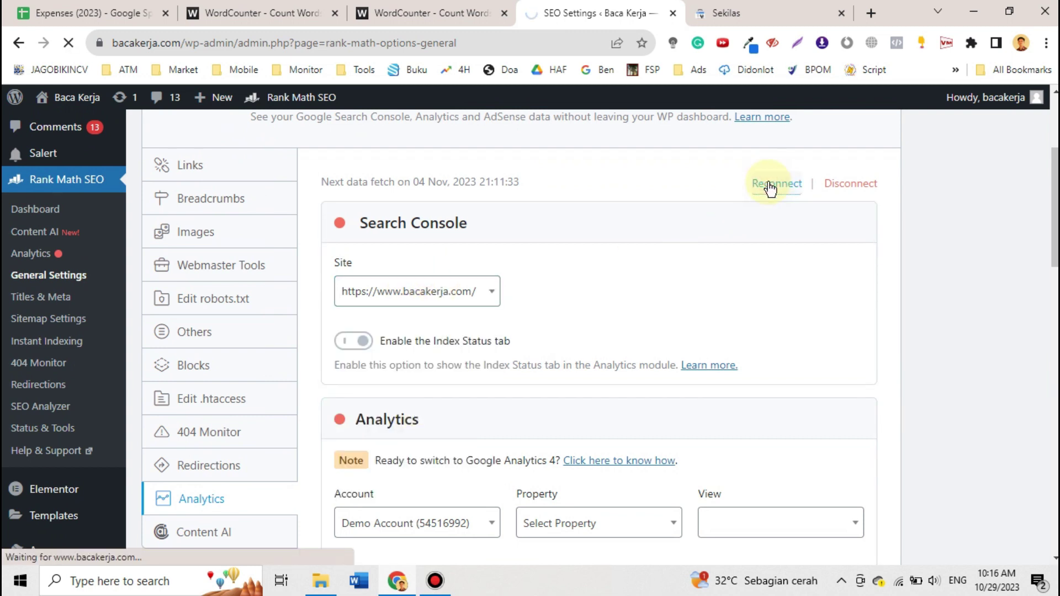
{"action": "scroll", "coordinate": [635, 466], "scroll_direction": "down", "scroll_amount": 3}
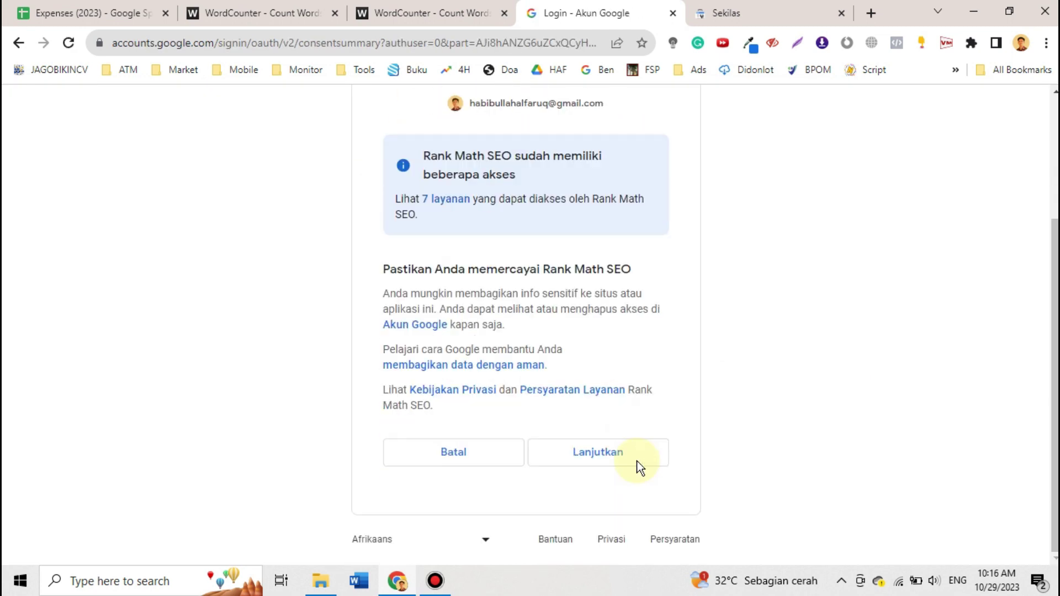
{"action": "left_click", "coordinate": [611, 458]}
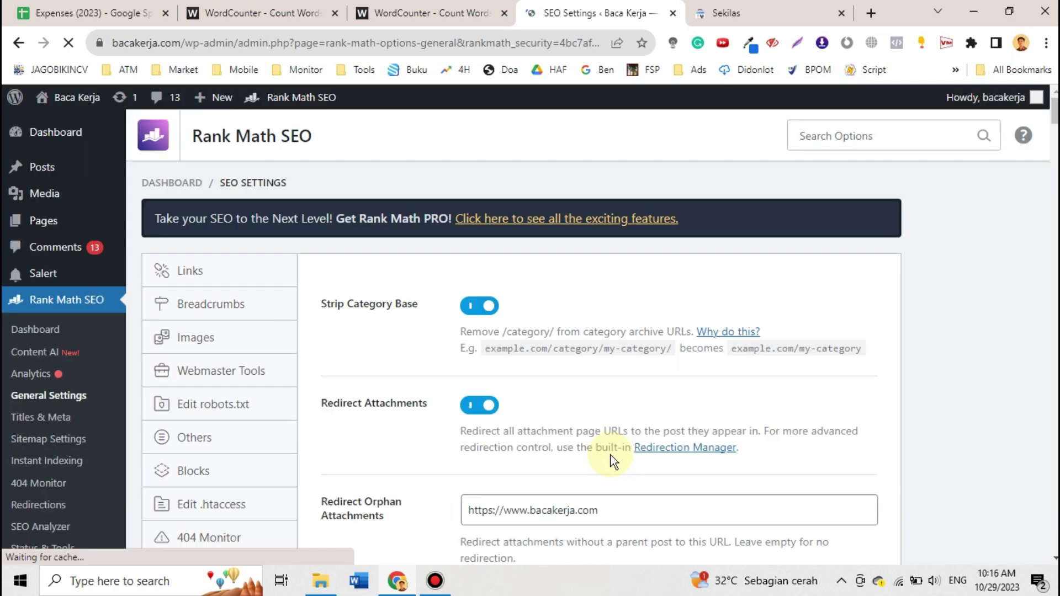
Step: Set the Google Analytics account to the site owner's personal account and the property to Baca Kerja - GA4
{"action": "left_click", "coordinate": [542, 254]}
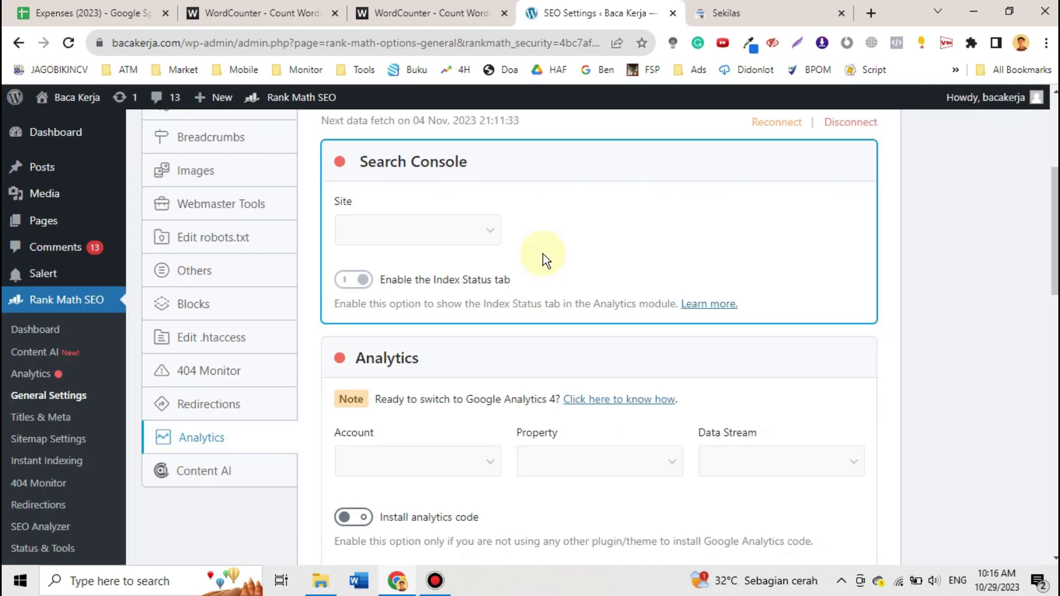
{"action": "scroll", "coordinate": [542, 254], "scroll_direction": "up", "scroll_amount": 2}
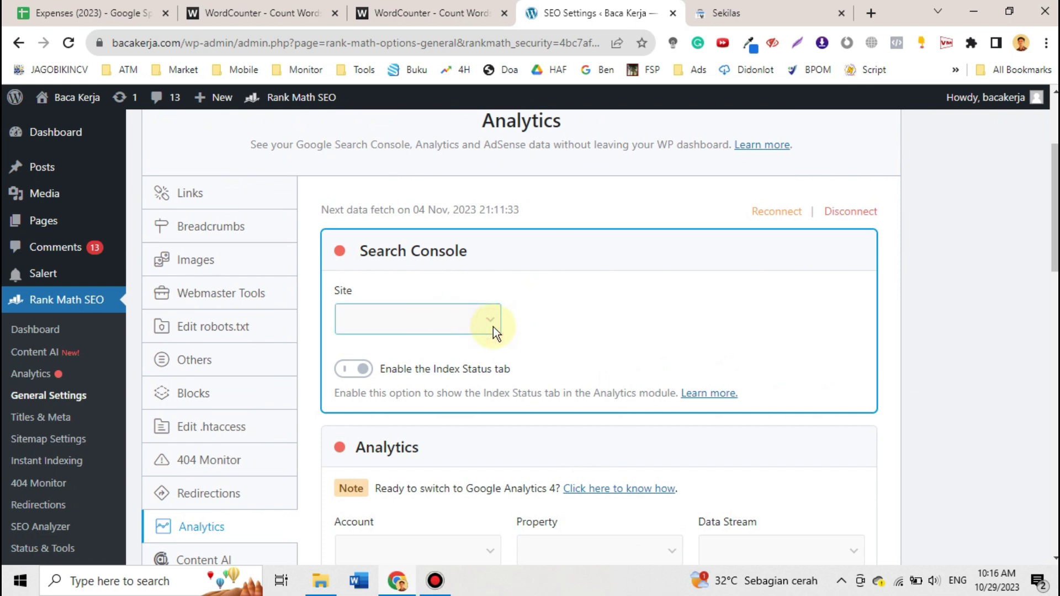
{"action": "scroll", "coordinate": [492, 326], "scroll_direction": "down", "scroll_amount": 2}
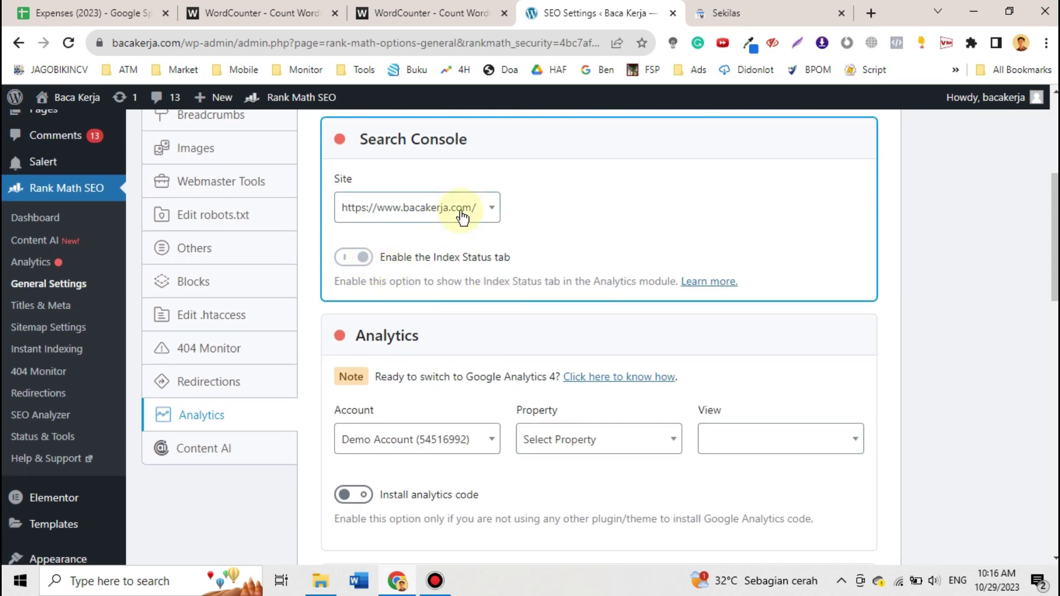
{"action": "scroll", "coordinate": [481, 205], "scroll_direction": "up", "scroll_amount": 2}
{"action": "scroll", "coordinate": [472, 218], "scroll_direction": "down", "scroll_amount": 1}
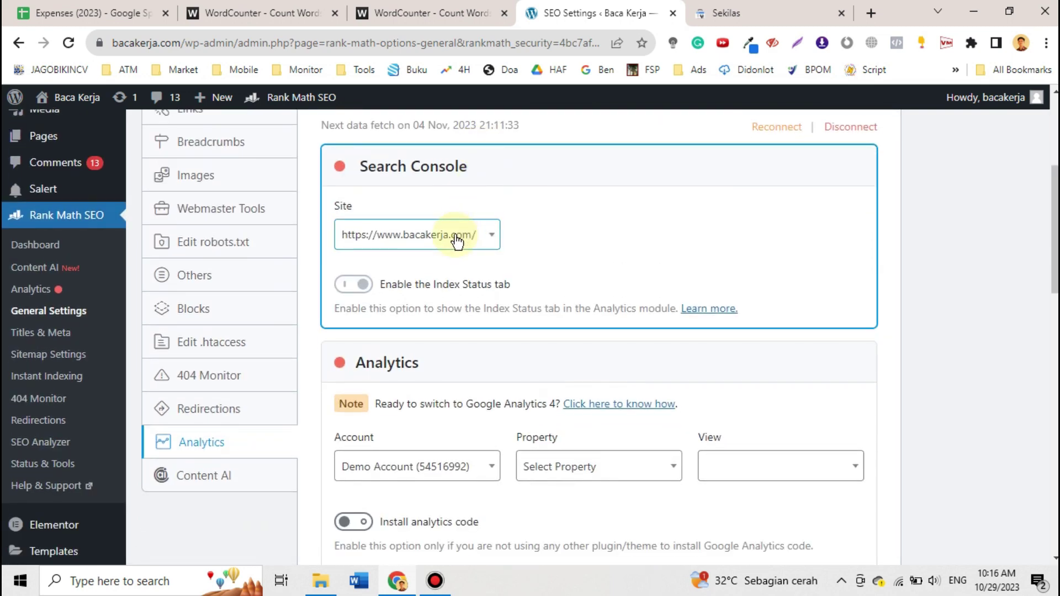
{"action": "scroll", "coordinate": [433, 393], "scroll_direction": "down", "scroll_amount": 2}
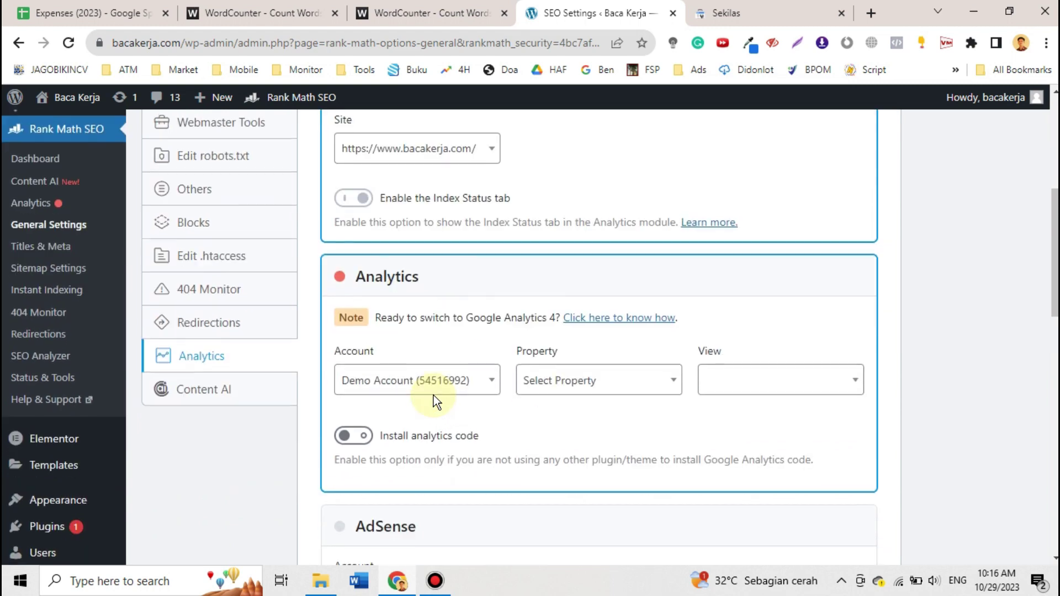
{"action": "left_click", "coordinate": [443, 389]}
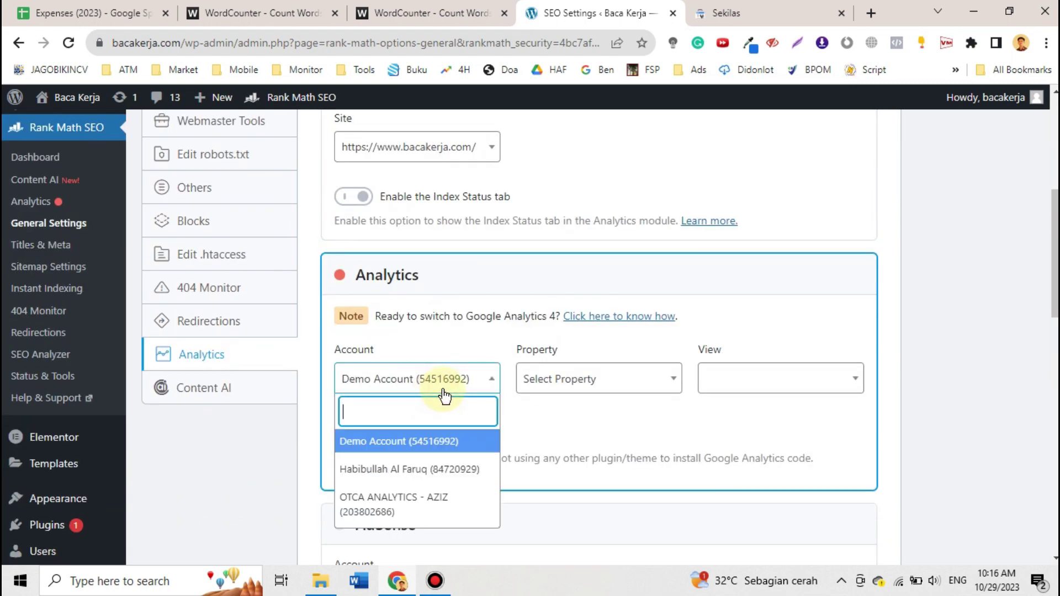
{"action": "left_click", "coordinate": [425, 469]}
{"action": "left_click", "coordinate": [548, 387]}
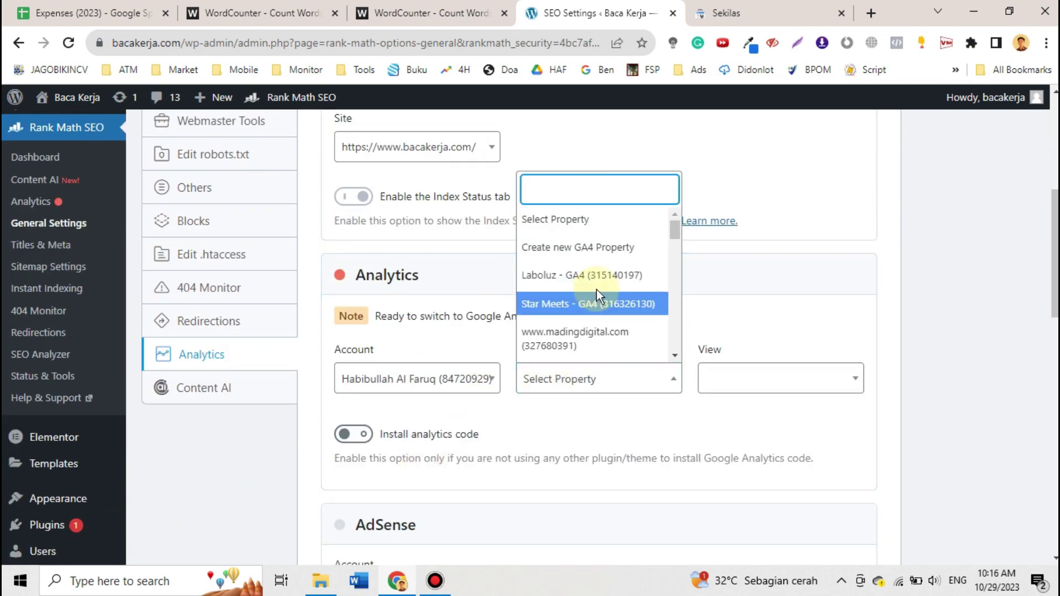
{"action": "scroll", "coordinate": [596, 289], "scroll_direction": "down", "scroll_amount": 2}
{"action": "scroll", "coordinate": [596, 309], "scroll_direction": "down", "scroll_amount": 3}
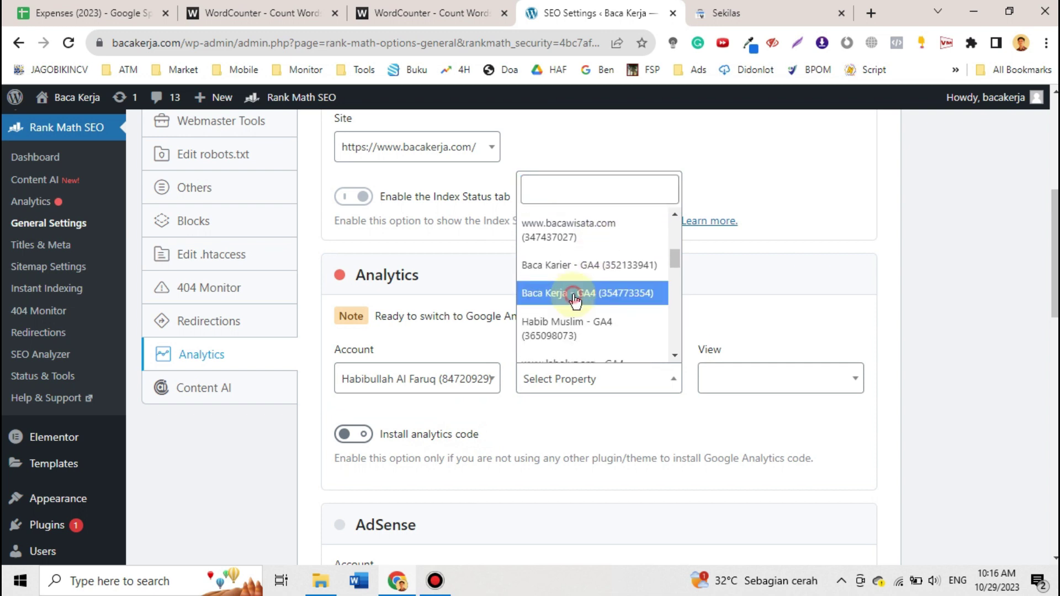
{"action": "left_click", "coordinate": [574, 301]}
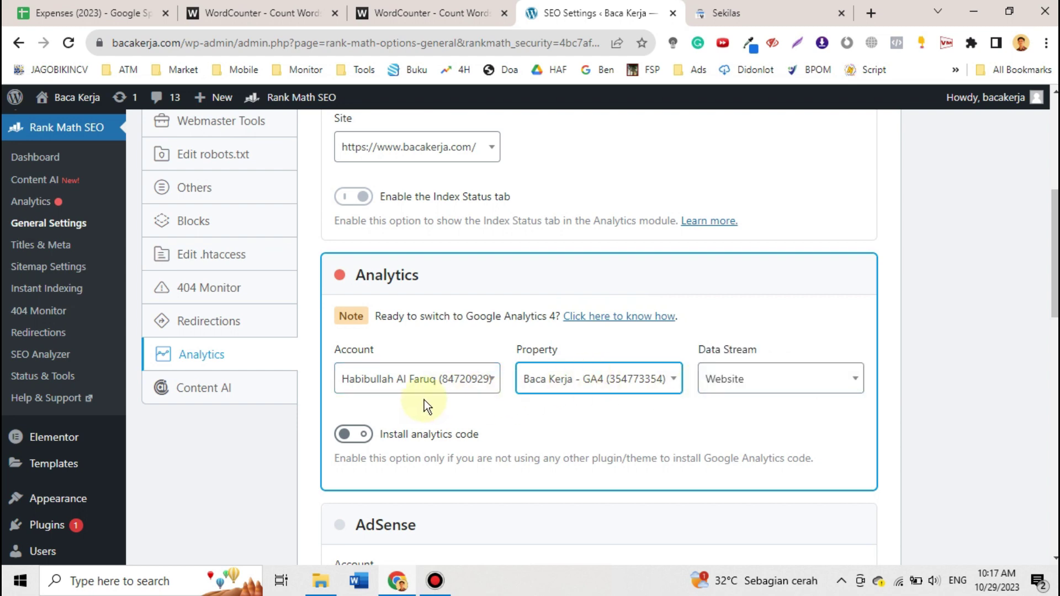
Step: Review the Analytics Database, Frontend Stats Bar and Email Reports options and save the Analytics settings
{"action": "scroll", "coordinate": [731, 383], "scroll_direction": "down", "scroll_amount": 3}
{"action": "scroll", "coordinate": [730, 383], "scroll_direction": "down", "scroll_amount": 10}
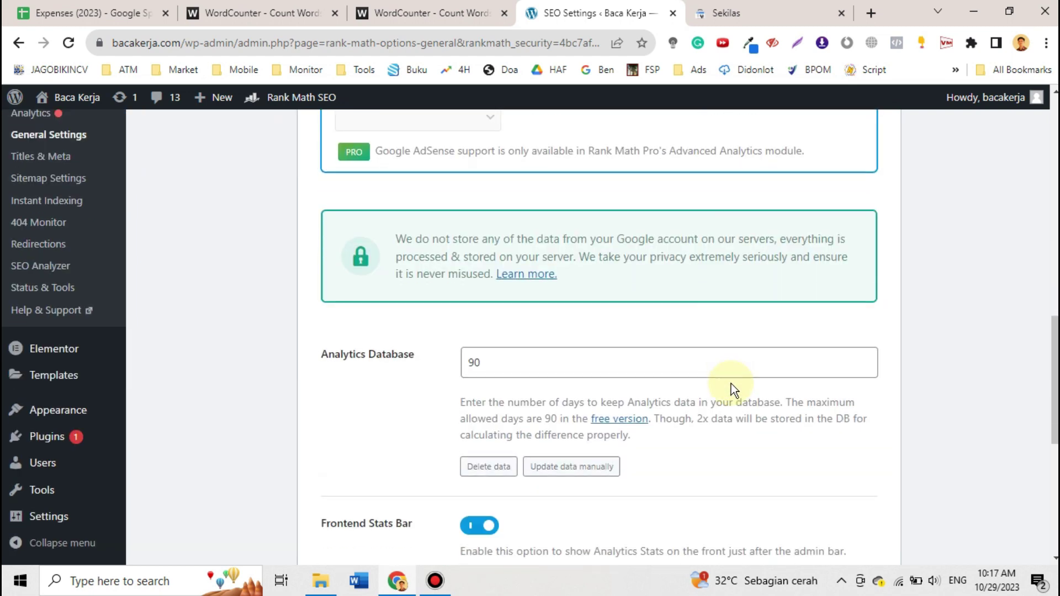
{"action": "scroll", "coordinate": [730, 384], "scroll_direction": "down", "scroll_amount": 3}
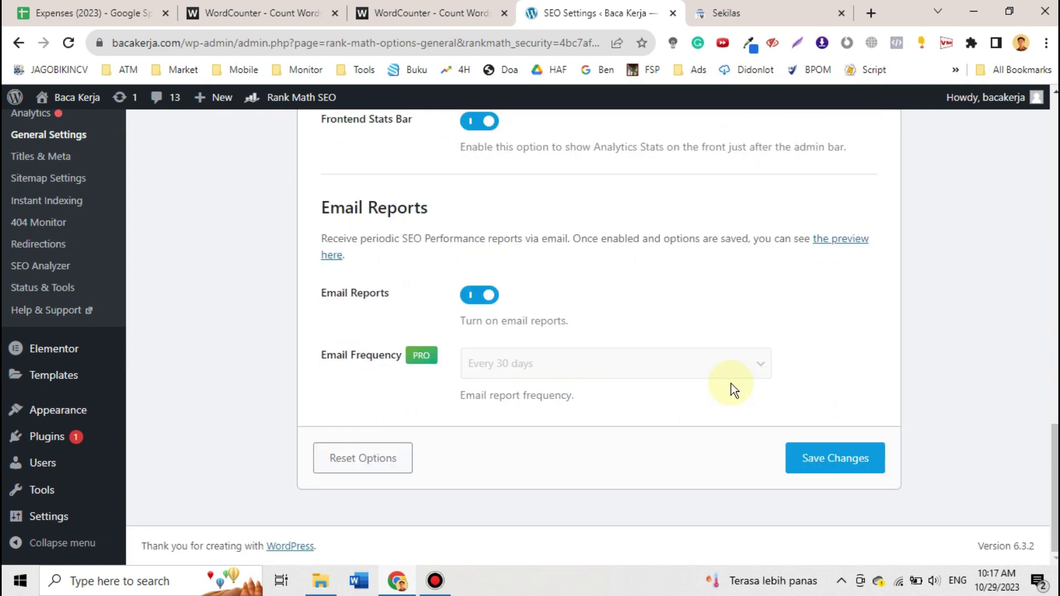
{"action": "scroll", "coordinate": [731, 383], "scroll_direction": "up", "scroll_amount": 15}
{"action": "scroll", "coordinate": [730, 383], "scroll_direction": "down", "scroll_amount": 1}
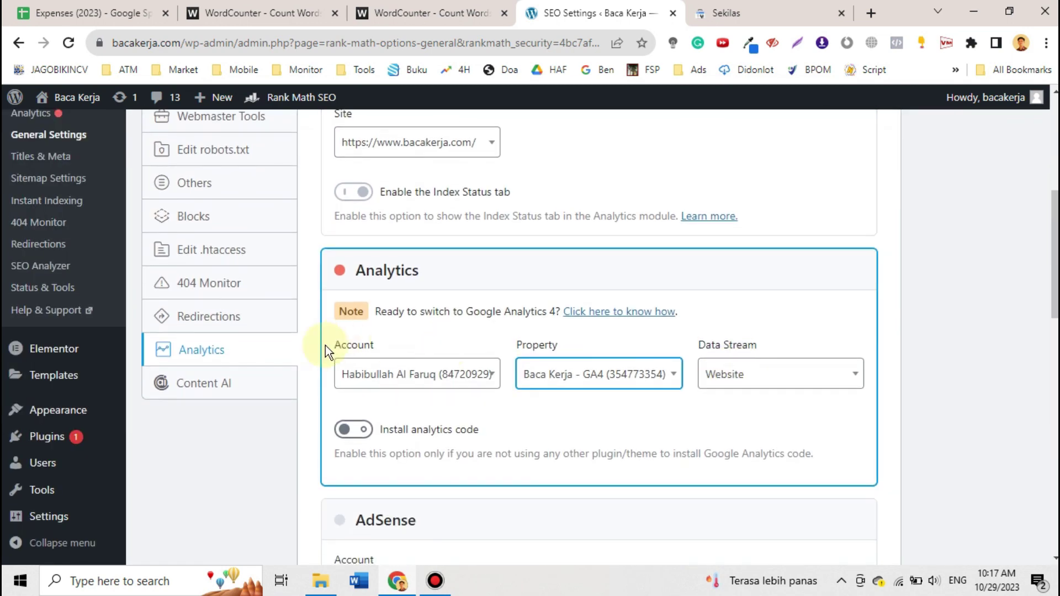
{"action": "left_click", "coordinate": [276, 381]}
{"action": "left_click", "coordinate": [247, 353]}
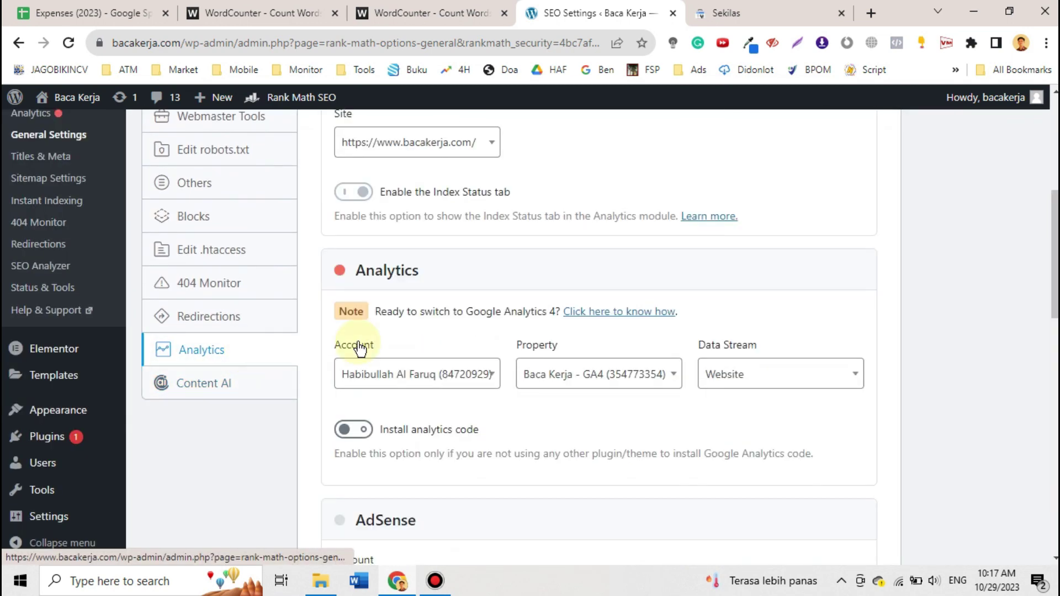
{"action": "scroll", "coordinate": [478, 361], "scroll_direction": "up", "scroll_amount": 2}
{"action": "scroll", "coordinate": [476, 362], "scroll_direction": "down", "scroll_amount": 10}
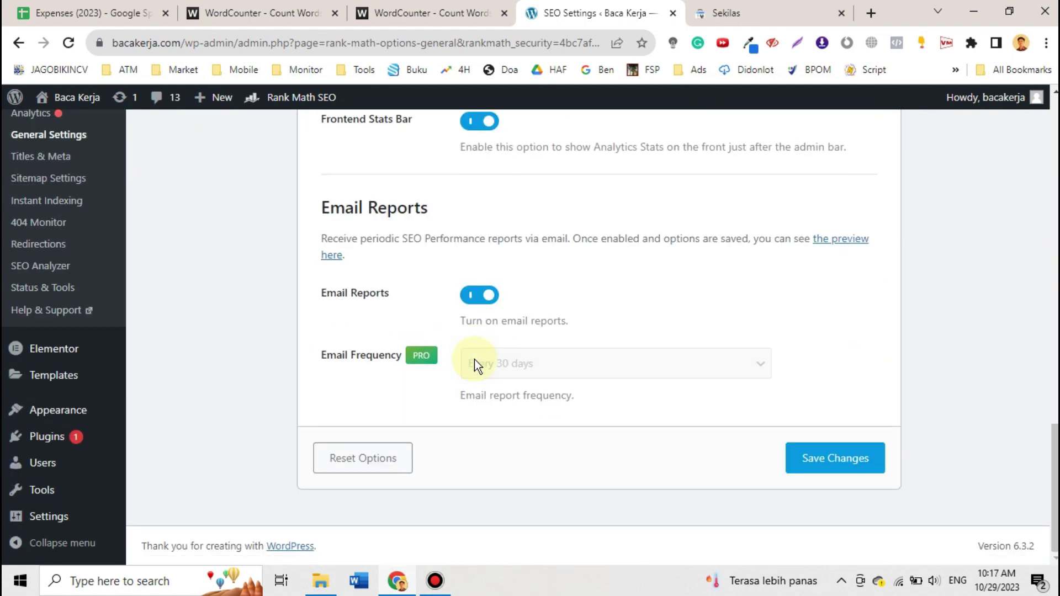
{"action": "left_click", "coordinate": [873, 458]}
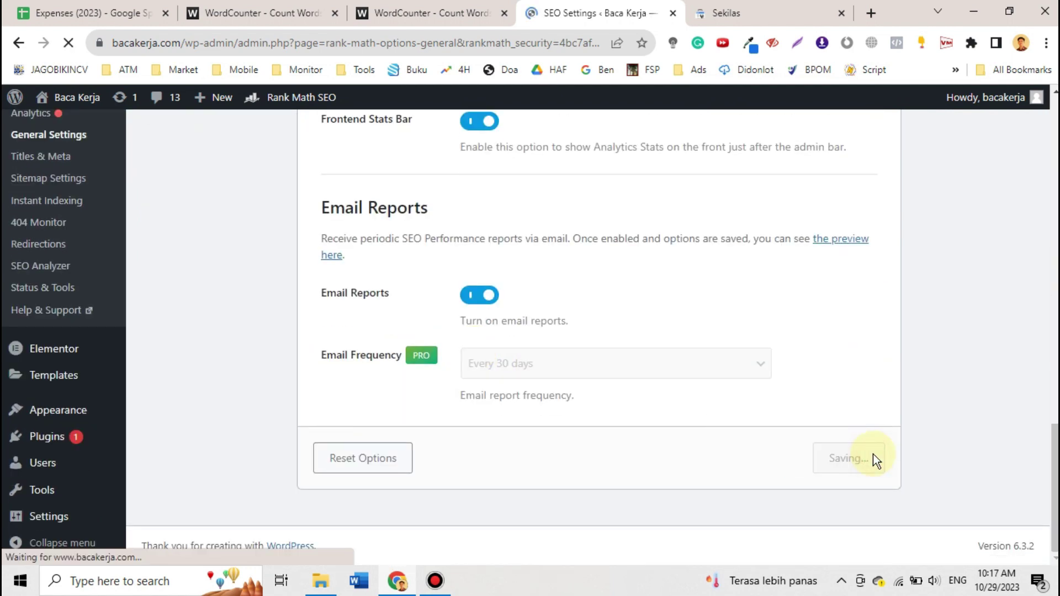
Step: Check the connection status of Search Console and Analytics in the saved settings
{"action": "scroll", "coordinate": [872, 453], "scroll_direction": "down", "scroll_amount": 4}
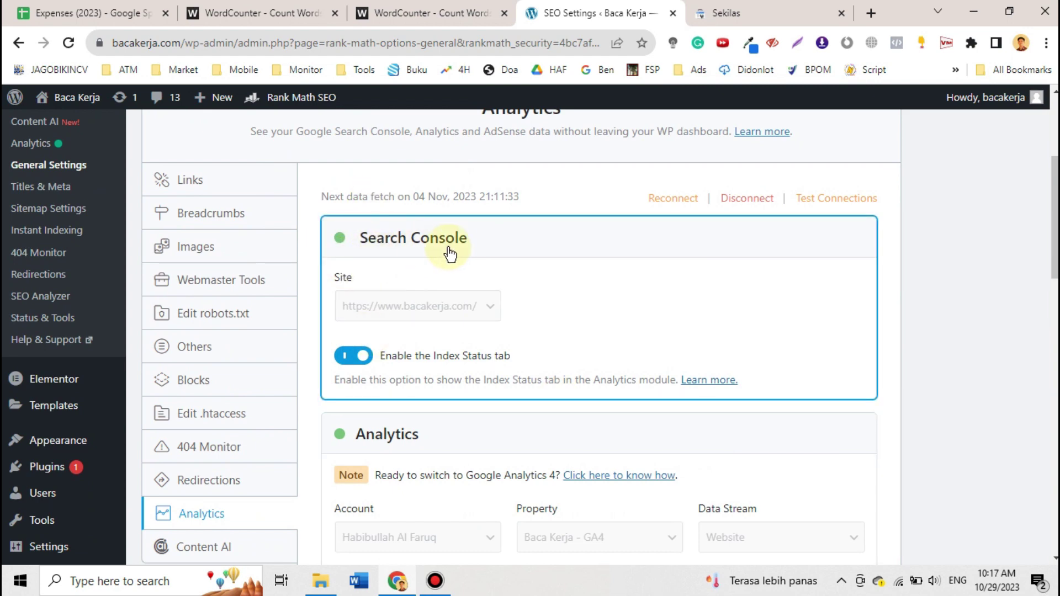
{"action": "scroll", "coordinate": [452, 254], "scroll_direction": "down", "scroll_amount": 2}
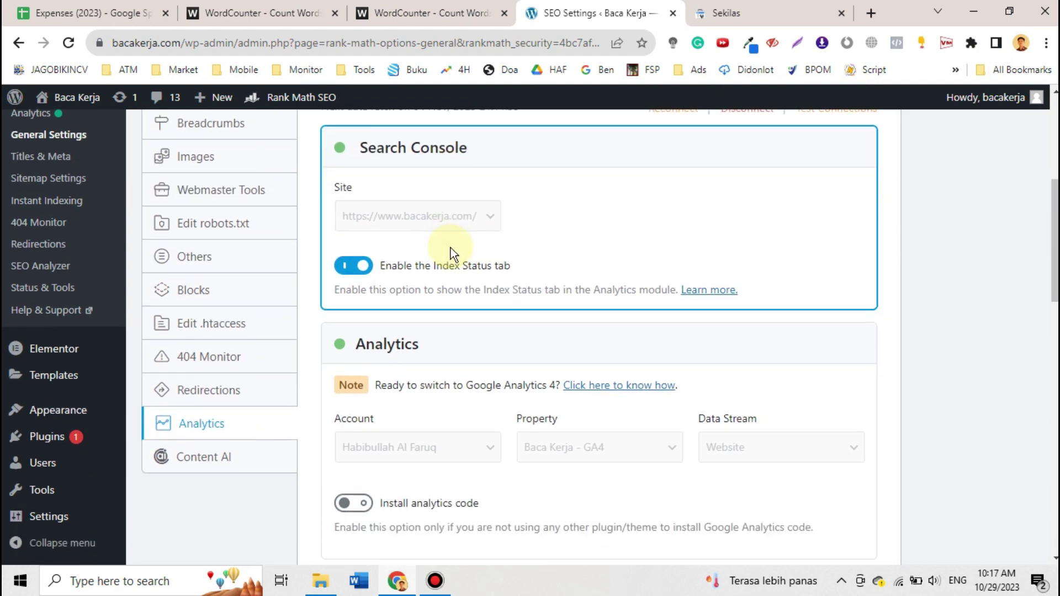
{"action": "scroll", "coordinate": [450, 254], "scroll_direction": "down", "scroll_amount": 1}
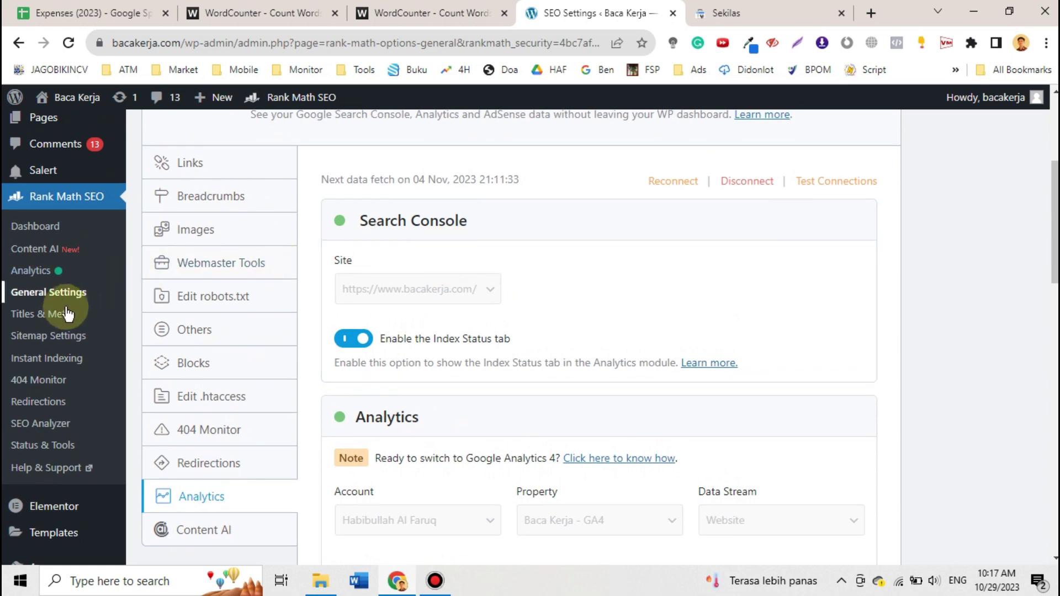
Step: View the Titles & Meta Global Meta settings for robots meta, separator character, OpenGraph thumbnail and Twitter card type
{"action": "left_click", "coordinate": [59, 316]}
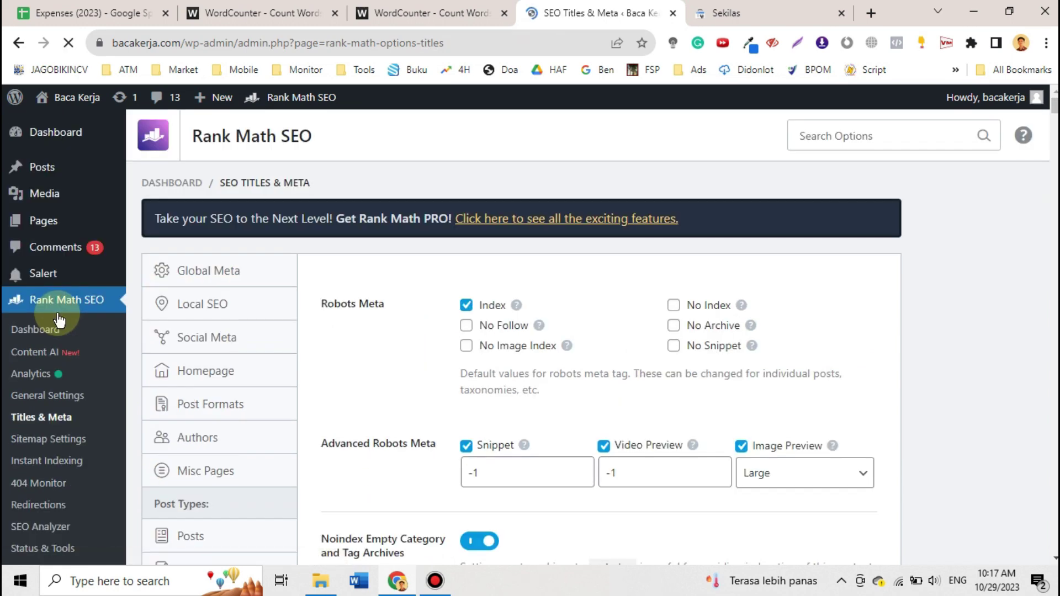
{"action": "scroll", "coordinate": [280, 375], "scroll_direction": "down", "scroll_amount": 2}
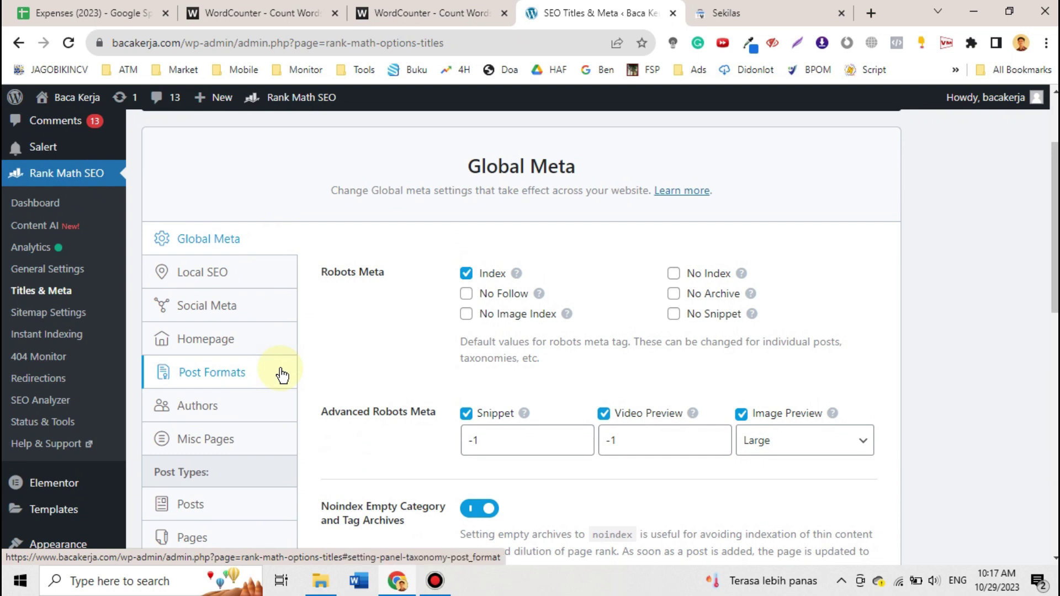
{"action": "scroll", "coordinate": [519, 283], "scroll_direction": "down", "scroll_amount": 2}
{"action": "scroll", "coordinate": [518, 283], "scroll_direction": "down", "scroll_amount": 10}
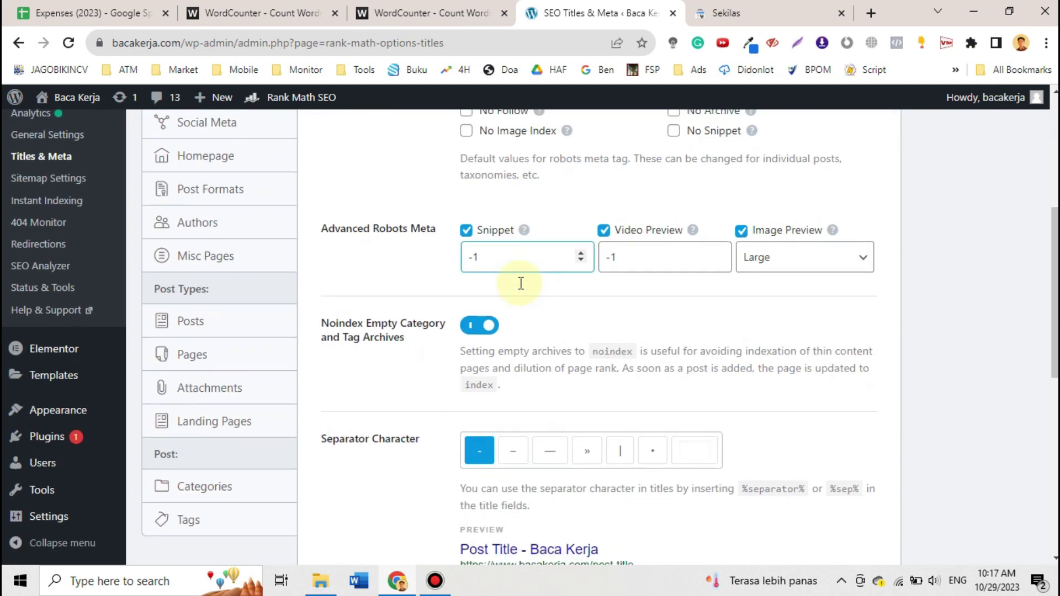
{"action": "scroll", "coordinate": [518, 283], "scroll_direction": "down", "scroll_amount": 3}
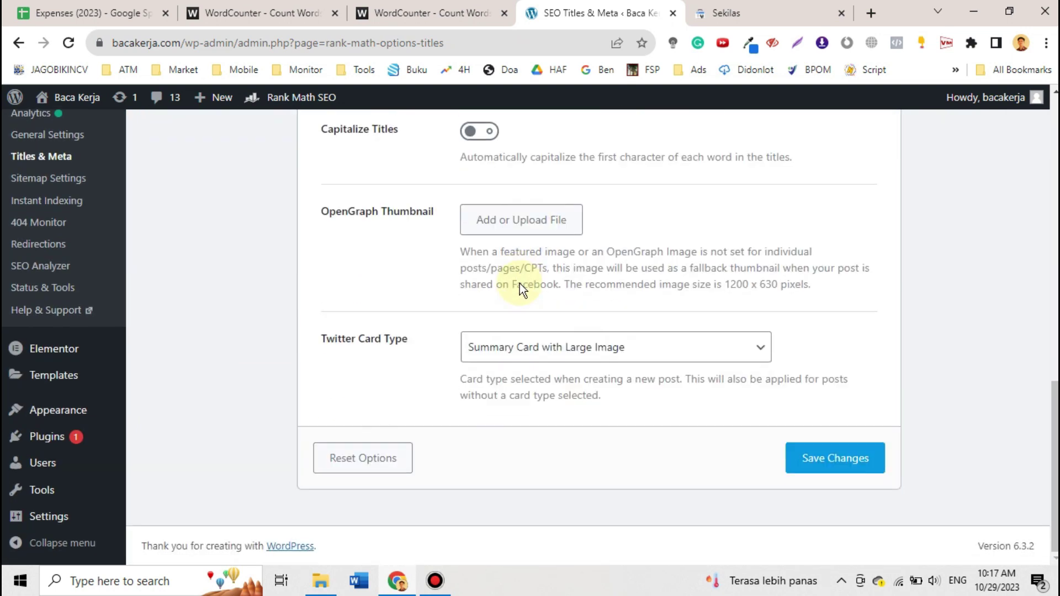
{"action": "scroll", "coordinate": [519, 283], "scroll_direction": "up", "scroll_amount": 15}
{"action": "scroll", "coordinate": [520, 283], "scroll_direction": "down", "scroll_amount": 2}
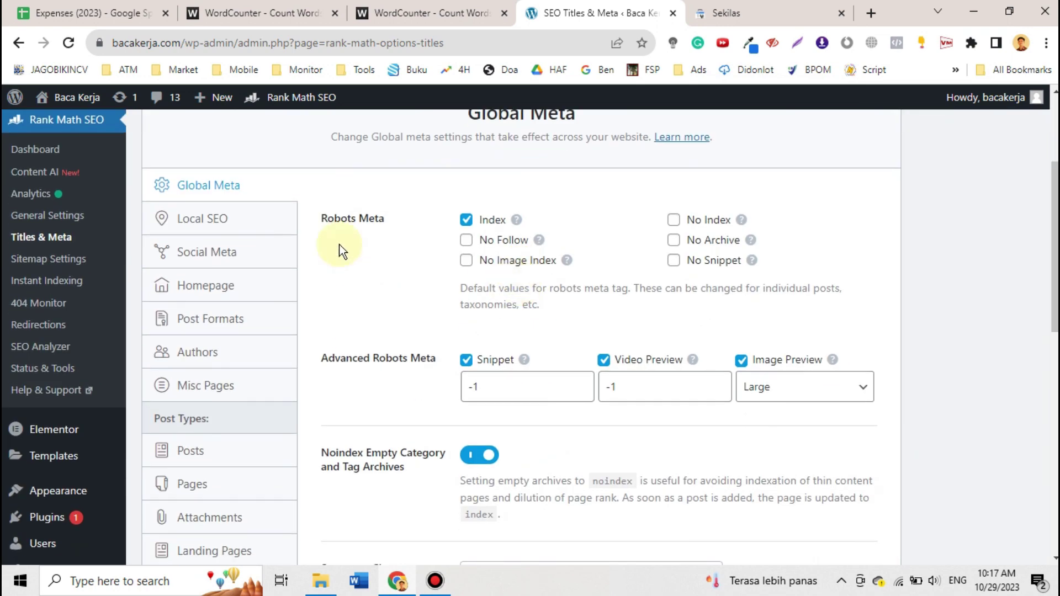
Step: View the Local SEO settings for organization type, website name, logo, contact details, address, and About and Contact pages
{"action": "left_click", "coordinate": [272, 233]}
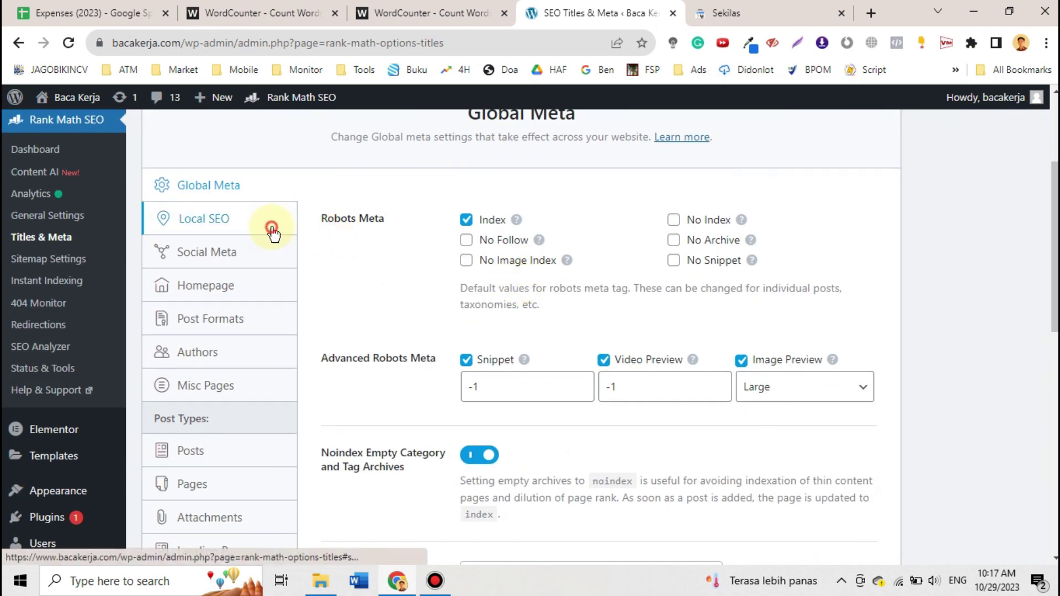
{"action": "scroll", "coordinate": [427, 359], "scroll_direction": "down", "scroll_amount": 3}
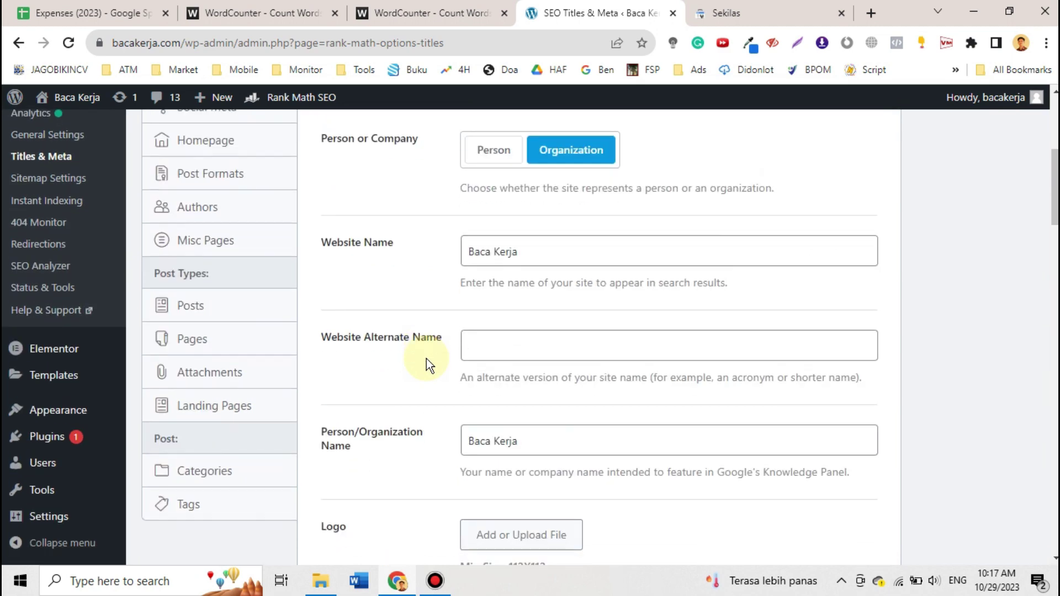
{"action": "scroll", "coordinate": [426, 359], "scroll_direction": "up", "scroll_amount": 3}
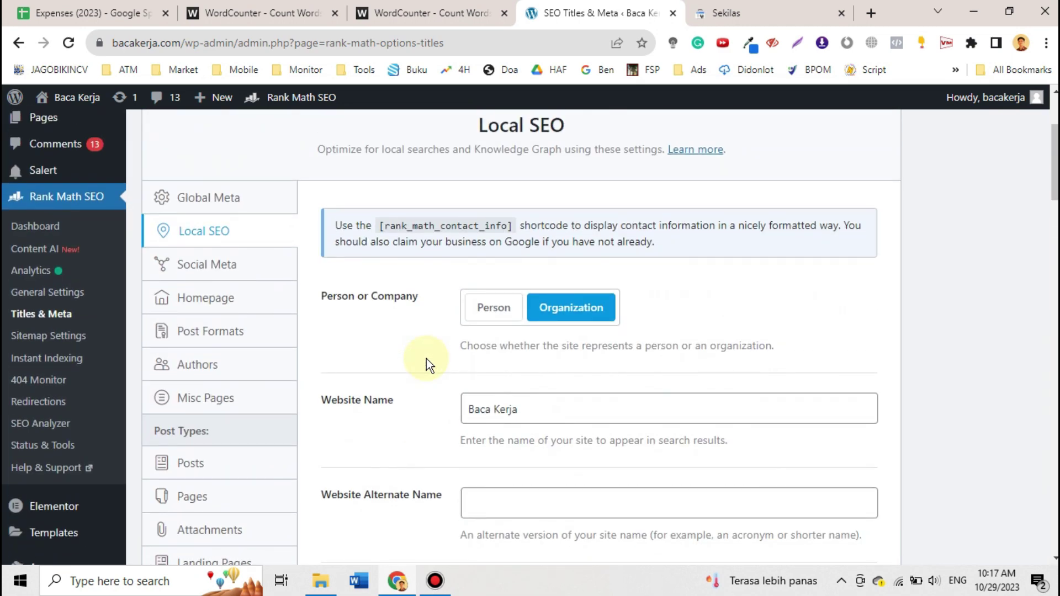
{"action": "scroll", "coordinate": [426, 358], "scroll_direction": "down", "scroll_amount": 8}
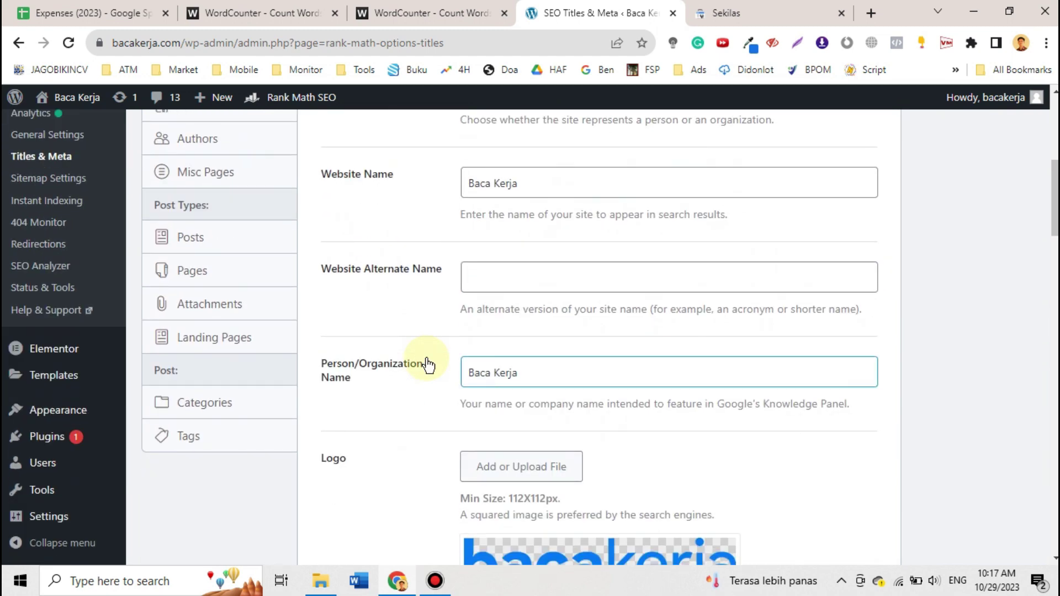
{"action": "scroll", "coordinate": [426, 359], "scroll_direction": "down", "scroll_amount": 5}
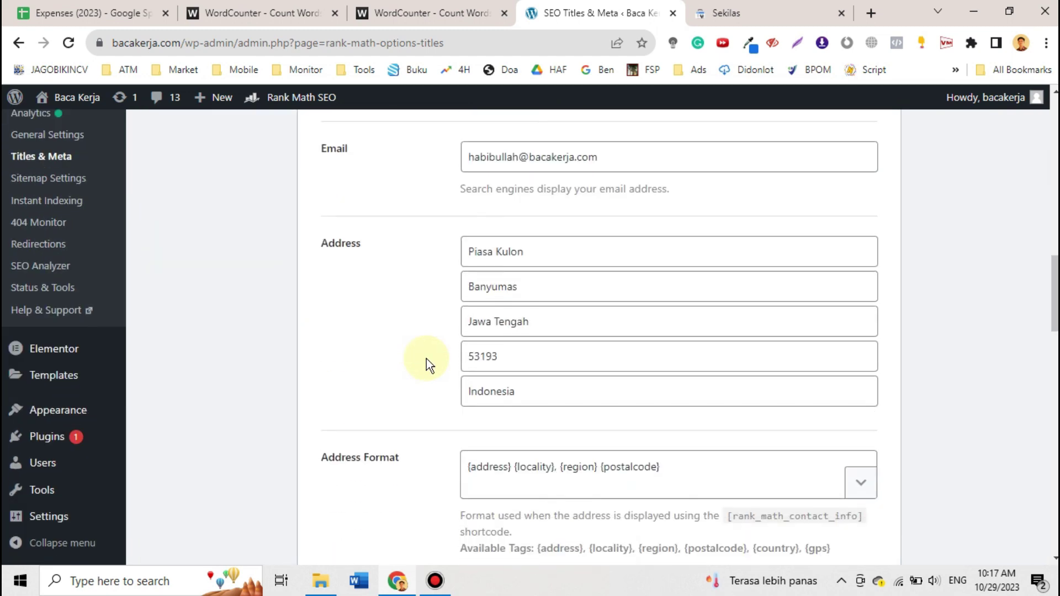
{"action": "scroll", "coordinate": [426, 359], "scroll_direction": "down", "scroll_amount": 7}
{"action": "scroll", "coordinate": [426, 358], "scroll_direction": "down", "scroll_amount": 15}
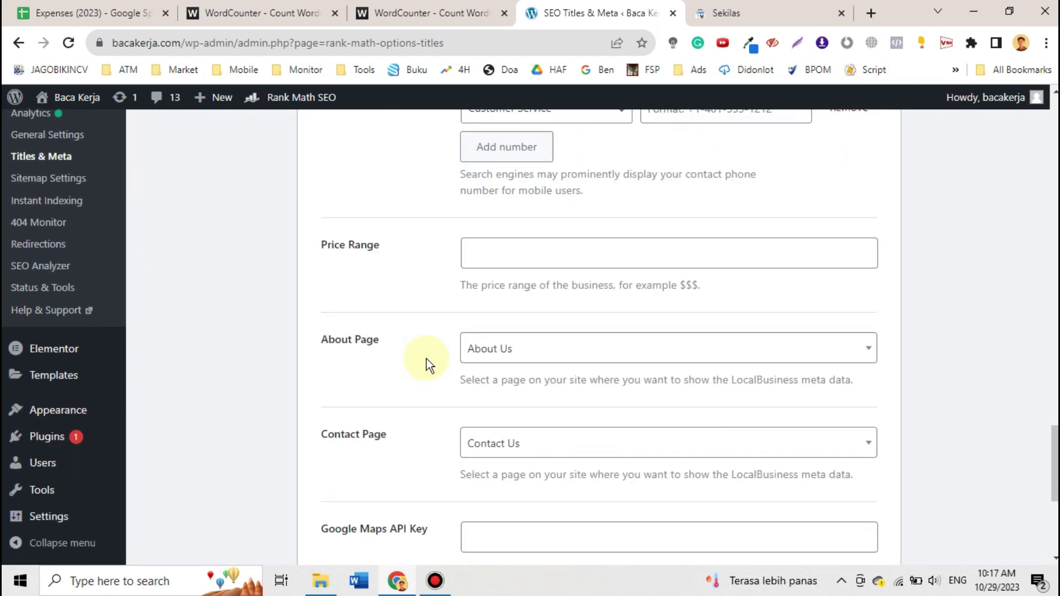
Step: View the Social Meta settings for the Facebook page, authorship, admin and app fields, Twitter username and additional profiles
{"action": "scroll", "coordinate": [426, 359], "scroll_direction": "up", "scroll_amount": 20}
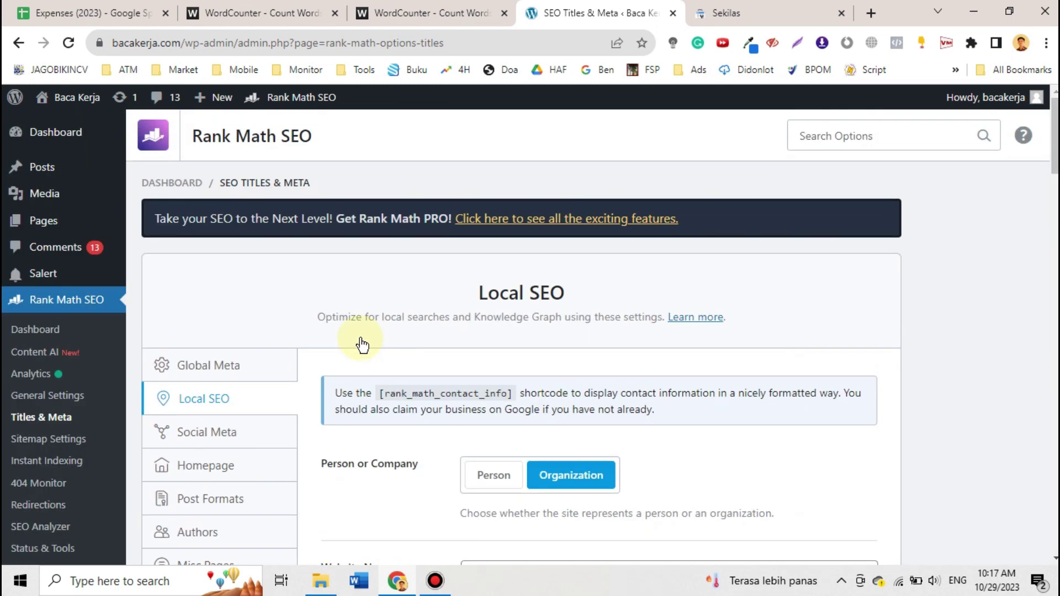
{"action": "left_click", "coordinate": [219, 445]}
{"action": "scroll", "coordinate": [422, 423], "scroll_direction": "down", "scroll_amount": 5}
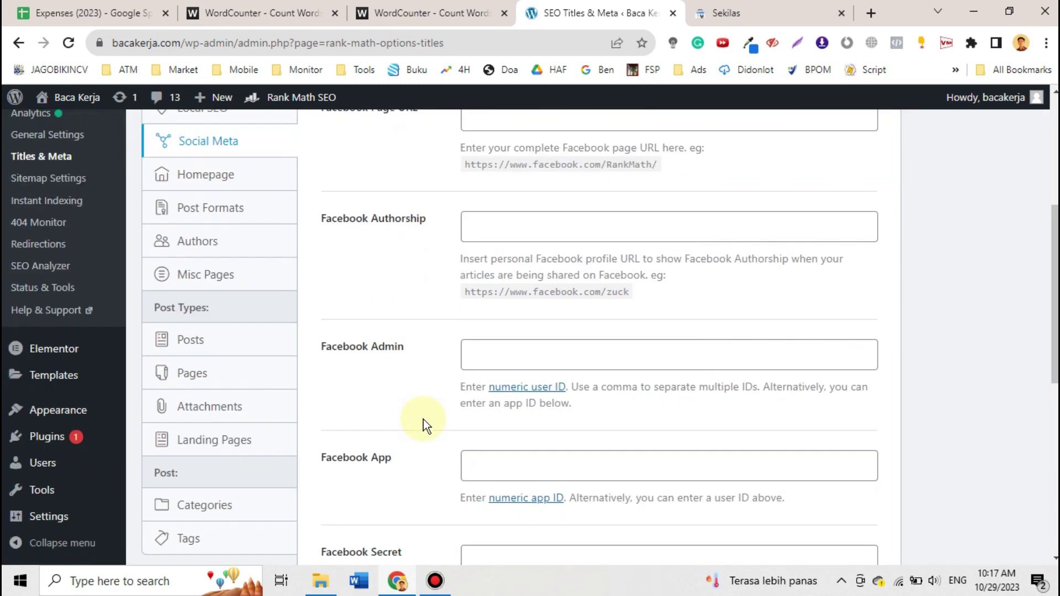
{"action": "scroll", "coordinate": [422, 423], "scroll_direction": "down", "scroll_amount": 9}
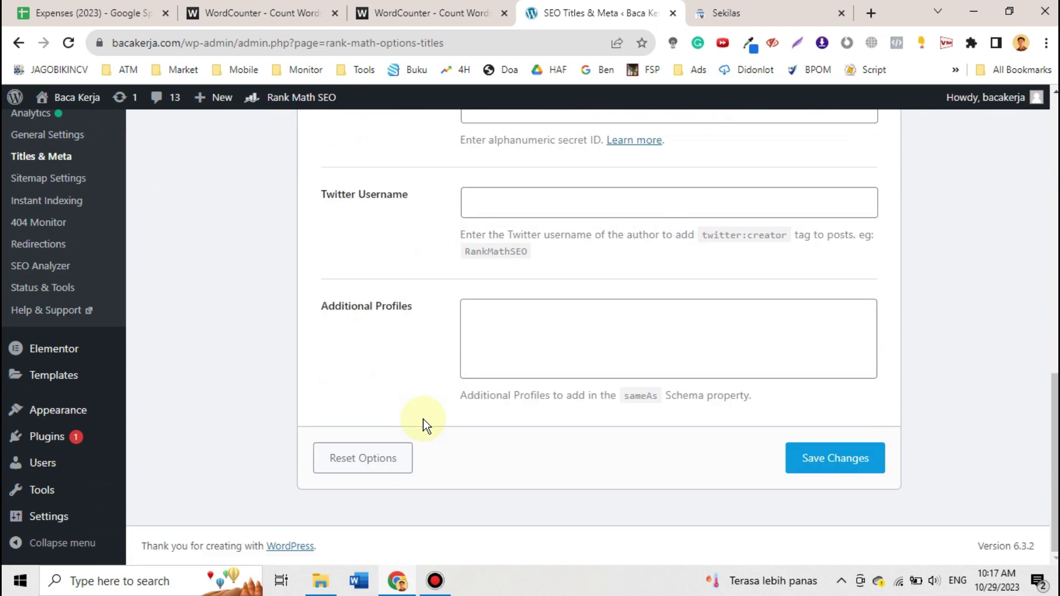
{"action": "scroll", "coordinate": [424, 424], "scroll_direction": "up", "scroll_amount": 8}
{"action": "scroll", "coordinate": [422, 422], "scroll_direction": "up", "scroll_amount": 5}
{"action": "scroll", "coordinate": [422, 421], "scroll_direction": "down", "scroll_amount": 2}
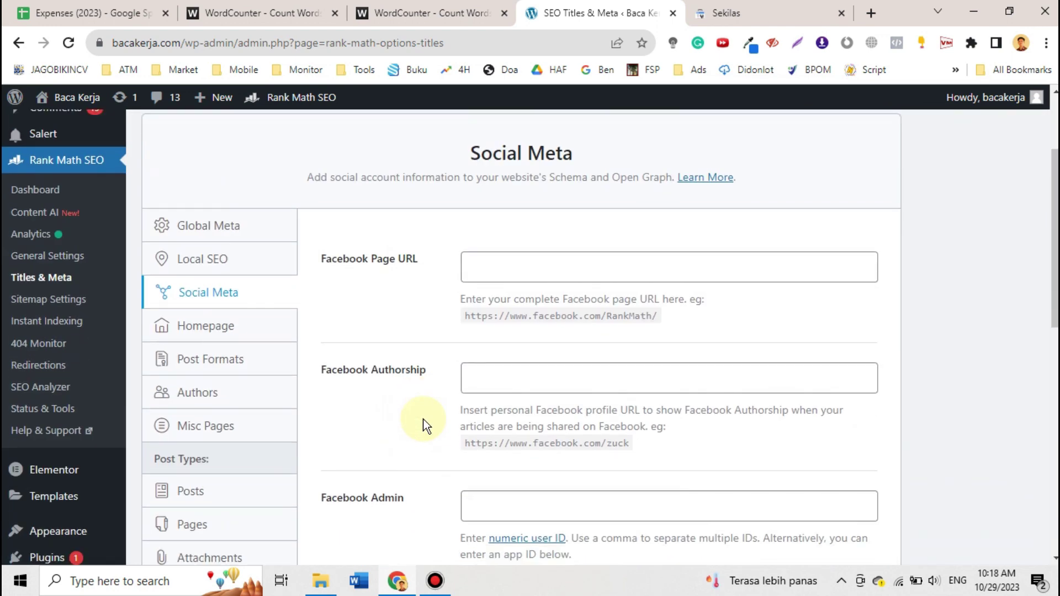
Step: Look through the Homepage, Post Formats, Authors and Misc Pages settings in Titles & Meta
{"action": "left_click", "coordinate": [213, 325]}
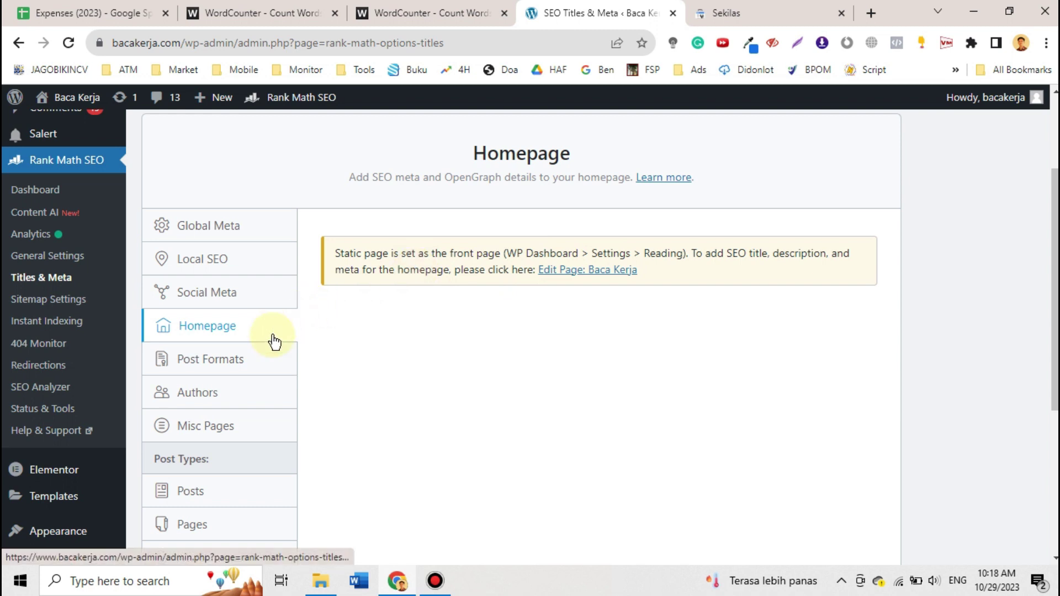
{"action": "left_click", "coordinate": [226, 362]}
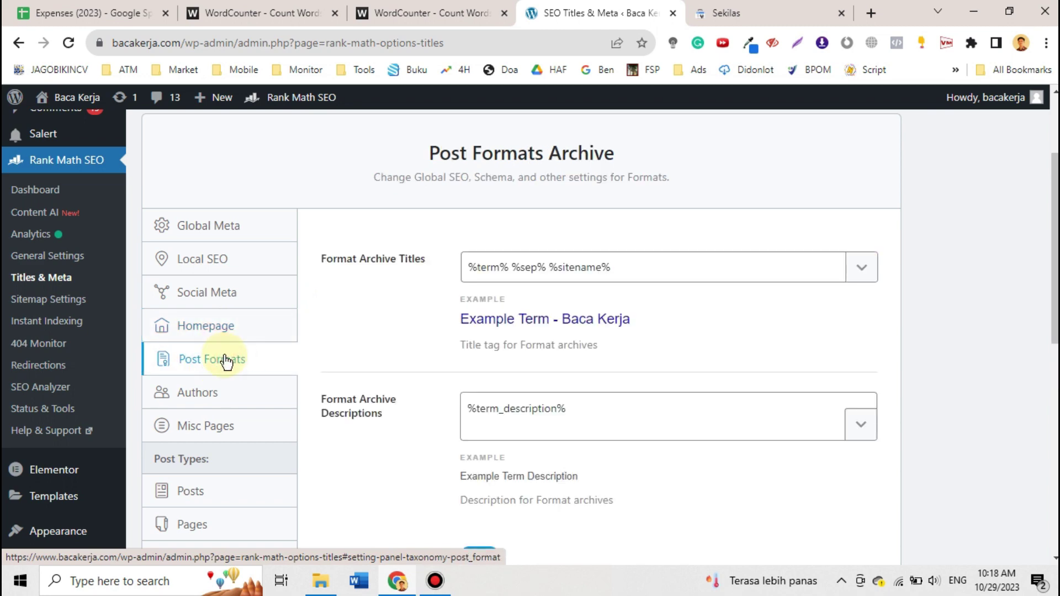
{"action": "scroll", "coordinate": [298, 365], "scroll_direction": "down", "scroll_amount": 6}
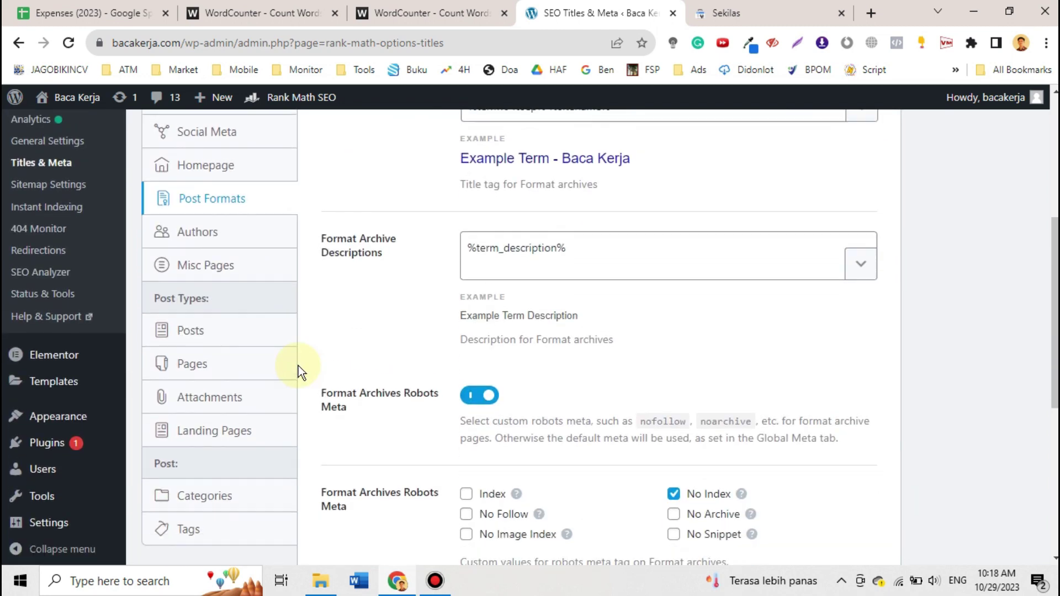
{"action": "scroll", "coordinate": [298, 365], "scroll_direction": "up", "scroll_amount": 3}
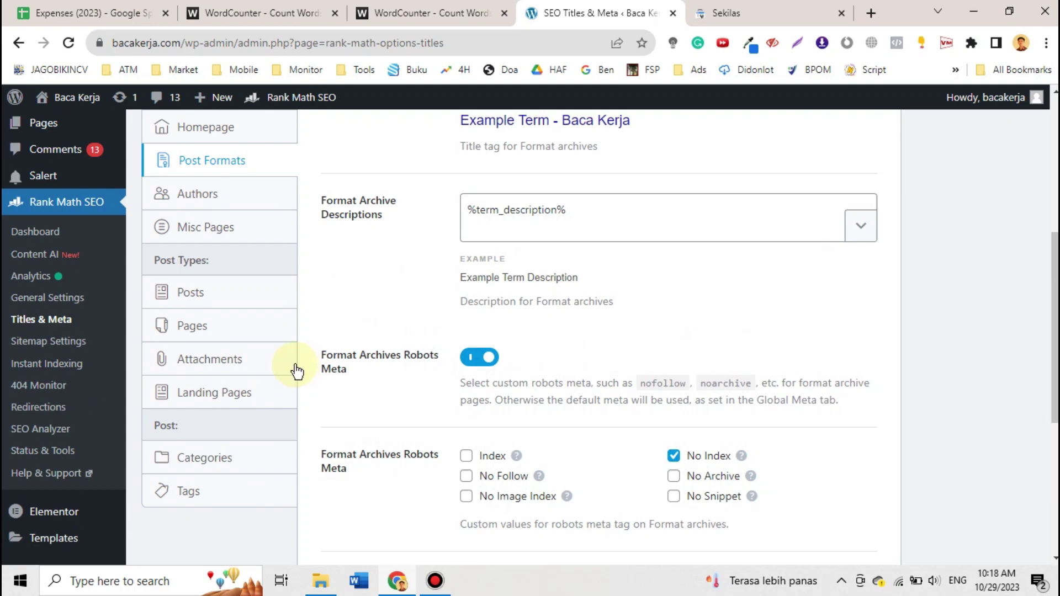
{"action": "left_click", "coordinate": [215, 204]}
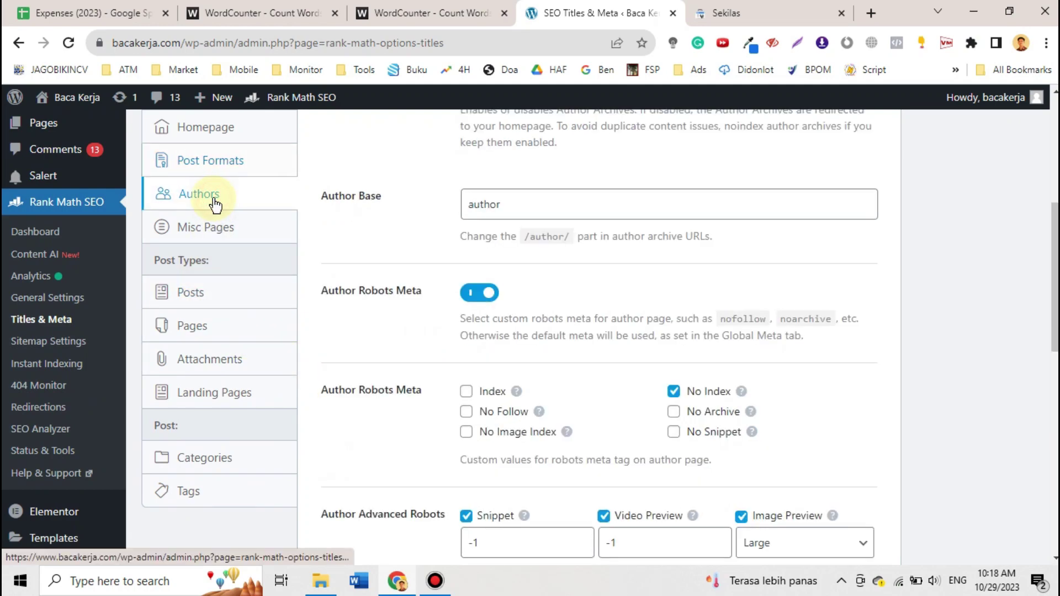
{"action": "left_click", "coordinate": [187, 234]}
{"action": "scroll", "coordinate": [475, 228], "scroll_direction": "up", "scroll_amount": 4}
{"action": "scroll", "coordinate": [330, 285], "scroll_direction": "down", "scroll_amount": 3}
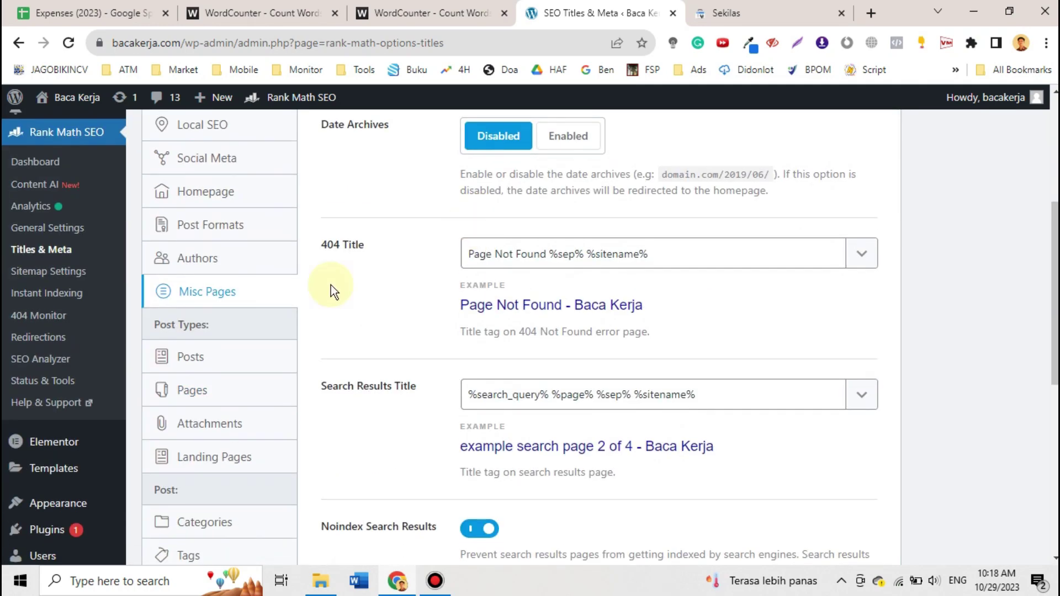
Step: View the Posts title and meta settings for single post title, description, schema type, robots meta, link suggestions and bulk editing
{"action": "left_click", "coordinate": [234, 356]}
{"action": "scroll", "coordinate": [422, 338], "scroll_direction": "up", "scroll_amount": 3}
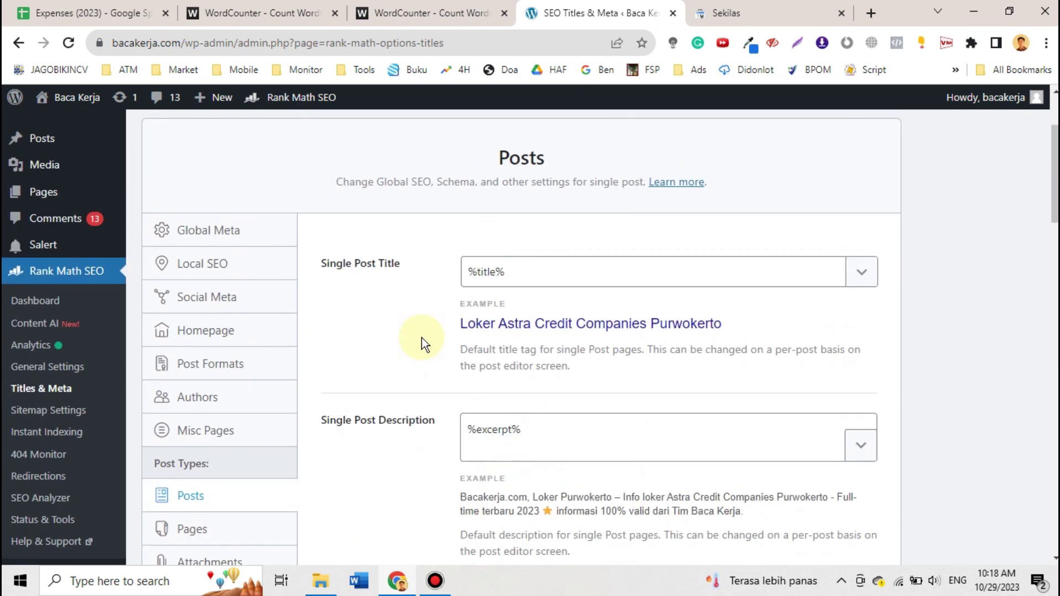
{"action": "scroll", "coordinate": [422, 338], "scroll_direction": "down", "scroll_amount": 2}
{"action": "scroll", "coordinate": [422, 338], "scroll_direction": "down", "scroll_amount": 3}
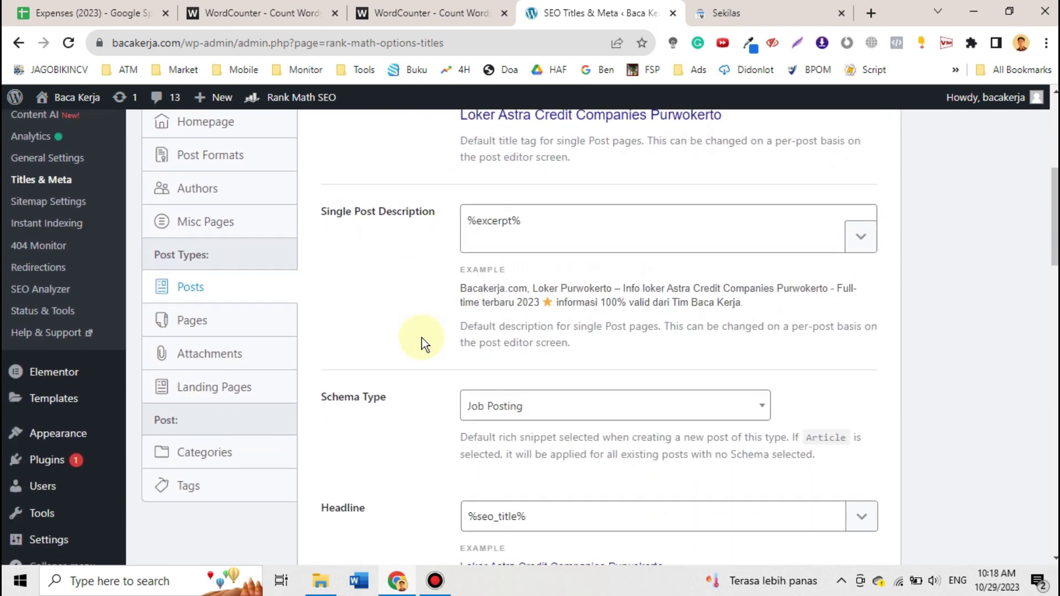
{"action": "scroll", "coordinate": [421, 338], "scroll_direction": "down", "scroll_amount": 12}
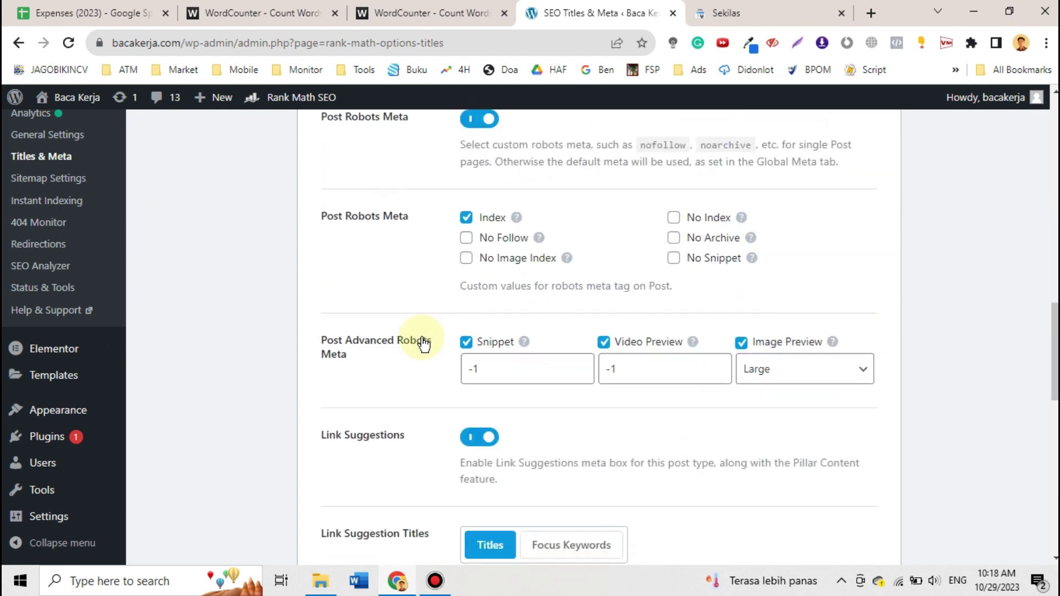
{"action": "scroll", "coordinate": [423, 343], "scroll_direction": "down", "scroll_amount": 10}
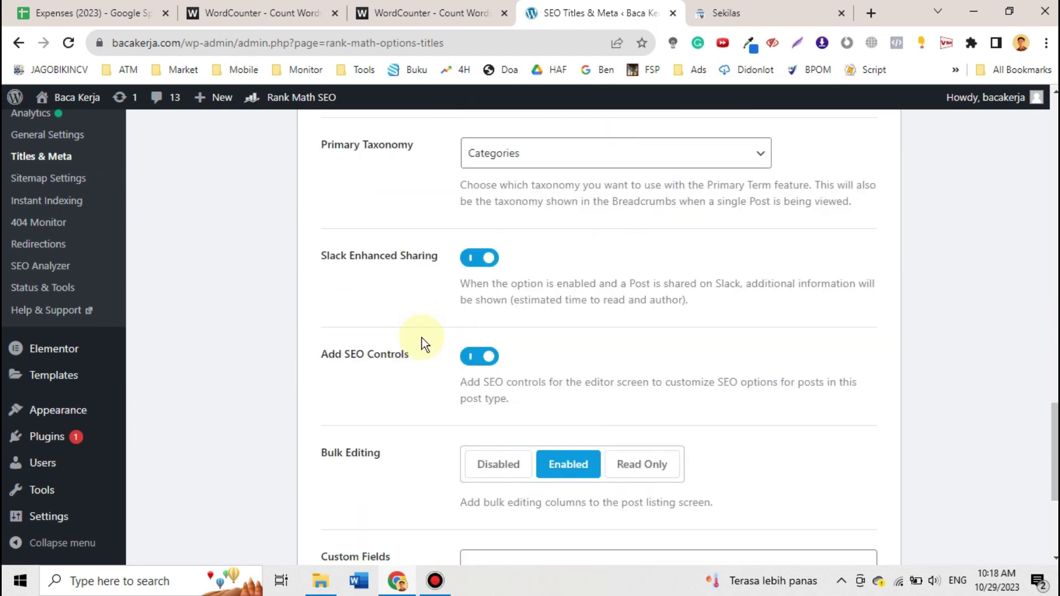
{"action": "scroll", "coordinate": [422, 338], "scroll_direction": "up", "scroll_amount": 15}
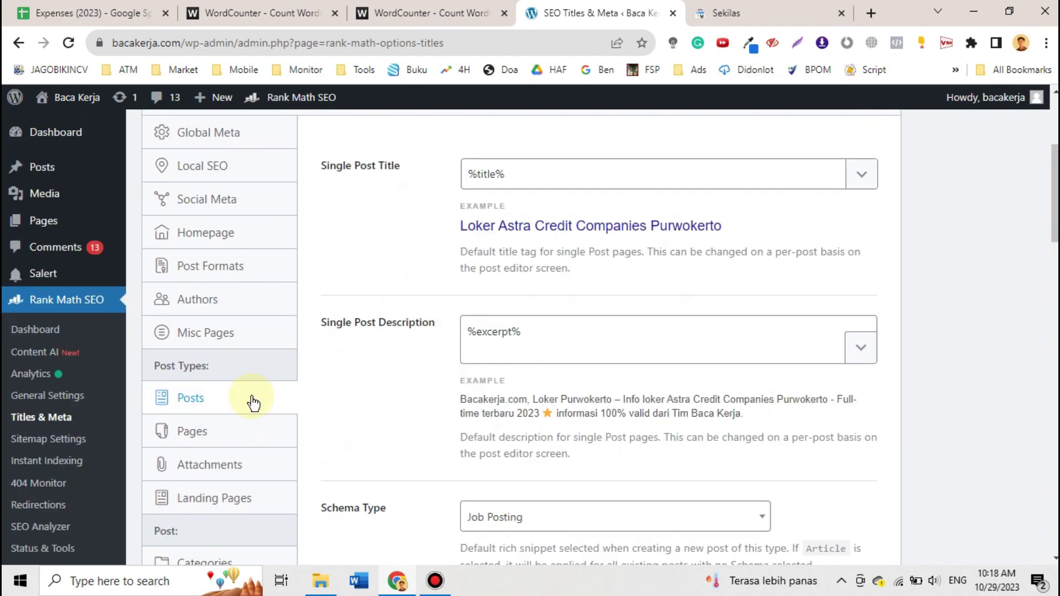
Step: View the Pages title and meta settings for single page title, description, schema type, article type and link suggestions
{"action": "left_click", "coordinate": [233, 441]}
{"action": "scroll", "coordinate": [379, 414], "scroll_direction": "down", "scroll_amount": 10}
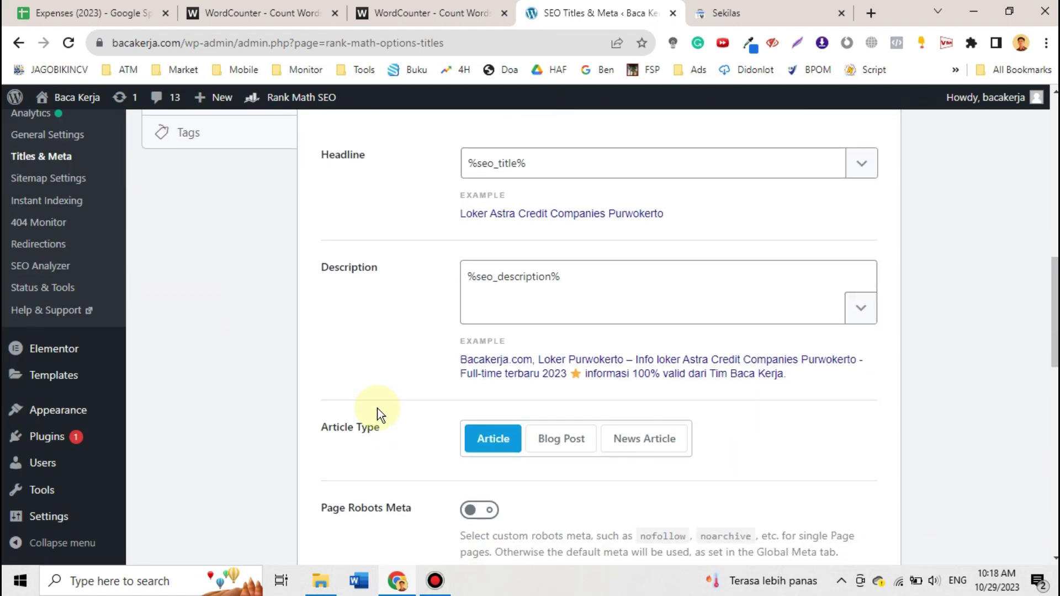
{"action": "scroll", "coordinate": [378, 410], "scroll_direction": "up", "scroll_amount": 4}
{"action": "scroll", "coordinate": [378, 410], "scroll_direction": "down", "scroll_amount": 5}
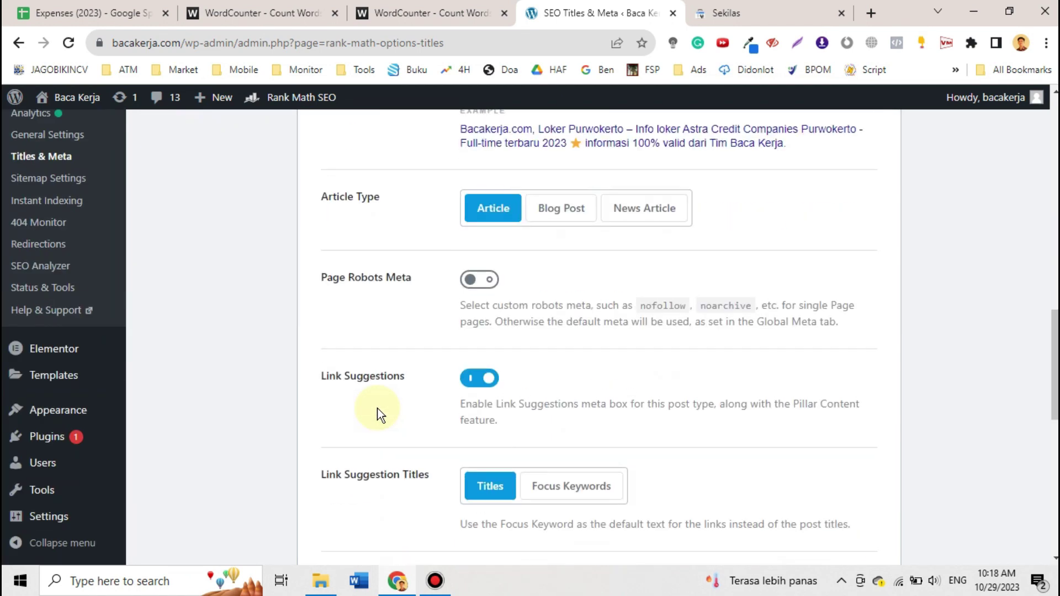
{"action": "scroll", "coordinate": [376, 409], "scroll_direction": "up", "scroll_amount": 10}
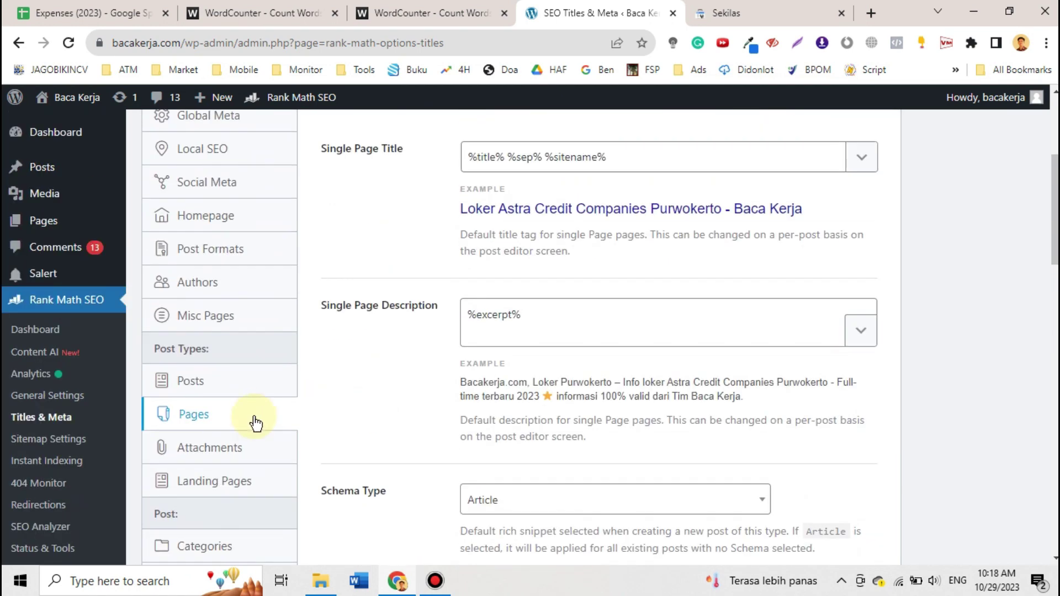
Step: Check the Attachments settings and the Landing Pages description, schema type and robots meta options
{"action": "scroll", "coordinate": [243, 427], "scroll_direction": "down", "scroll_amount": 1}
{"action": "scroll", "coordinate": [233, 435], "scroll_direction": "down", "scroll_amount": 1}
{"action": "left_click", "coordinate": [237, 390]}
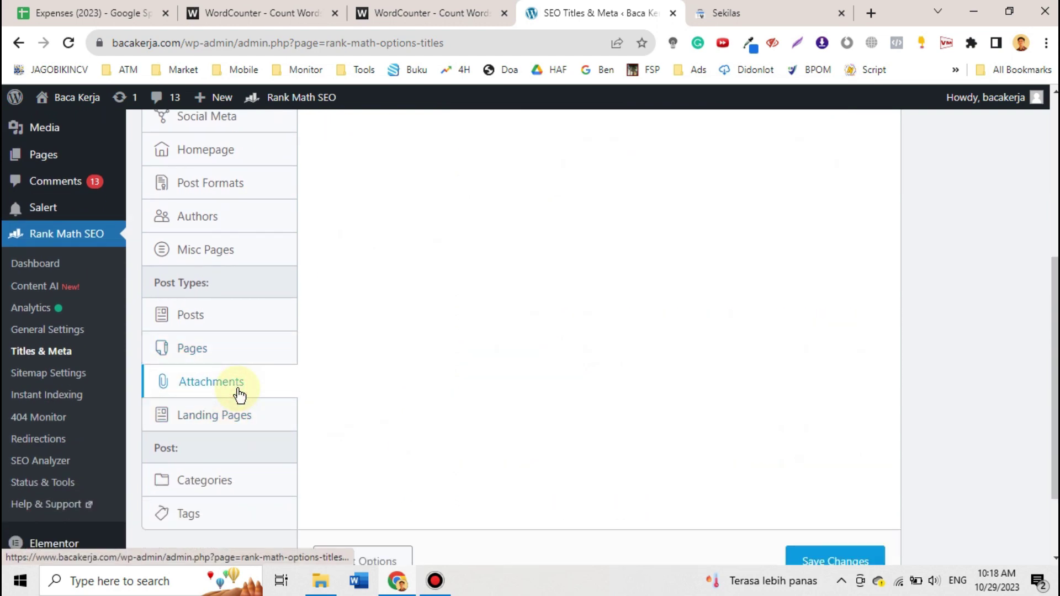
{"action": "left_click", "coordinate": [250, 417]}
{"action": "scroll", "coordinate": [248, 417], "scroll_direction": "up", "scroll_amount": 2}
{"action": "scroll", "coordinate": [250, 418], "scroll_direction": "down", "scroll_amount": 3}
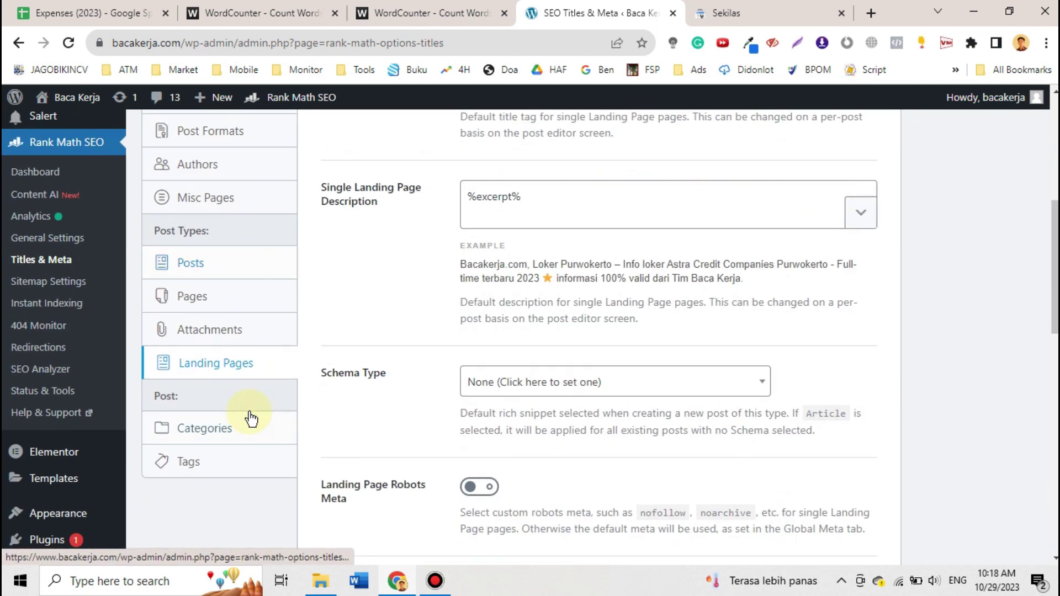
Step: View the Categories settings for archive titles and descriptions, Slack Enhanced Sharing, SEO controls and snippet data
{"action": "left_click", "coordinate": [222, 429]}
{"action": "scroll", "coordinate": [376, 331], "scroll_direction": "up", "scroll_amount": 5}
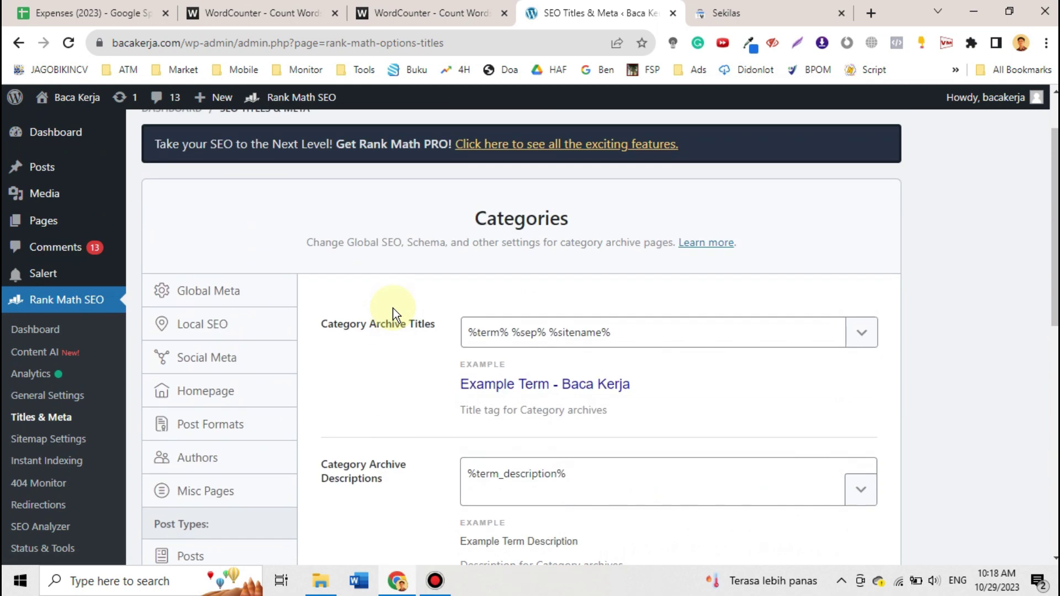
{"action": "scroll", "coordinate": [394, 314], "scroll_direction": "down", "scroll_amount": 7}
{"action": "scroll", "coordinate": [395, 312], "scroll_direction": "down", "scroll_amount": 2}
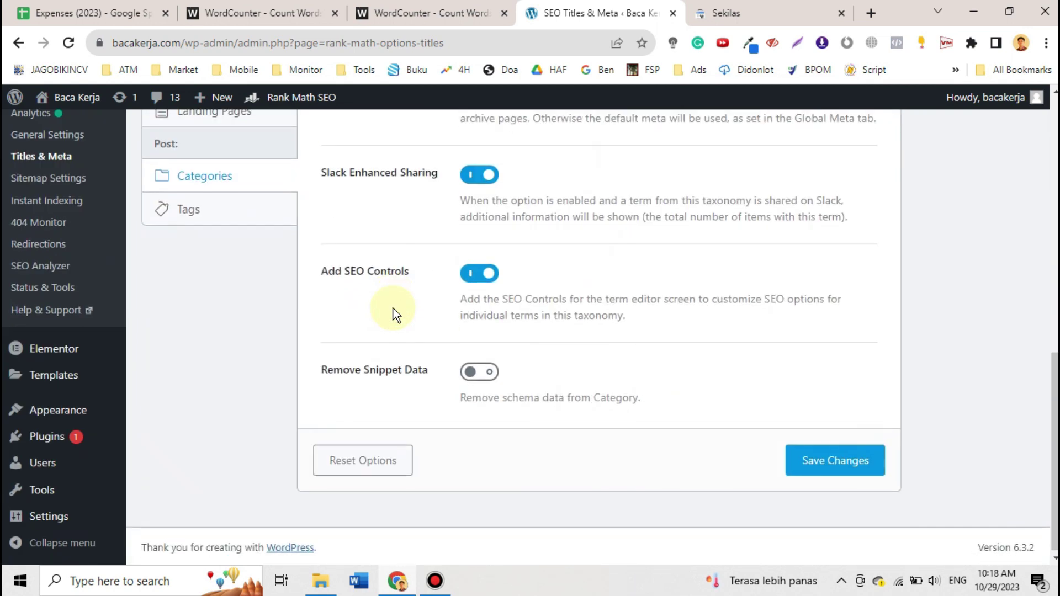
Step: Review the Tags archive title, description and SEO control options and save the Titles & Meta settings
{"action": "left_click", "coordinate": [217, 205]}
{"action": "scroll", "coordinate": [544, 334], "scroll_direction": "up", "scroll_amount": 9}
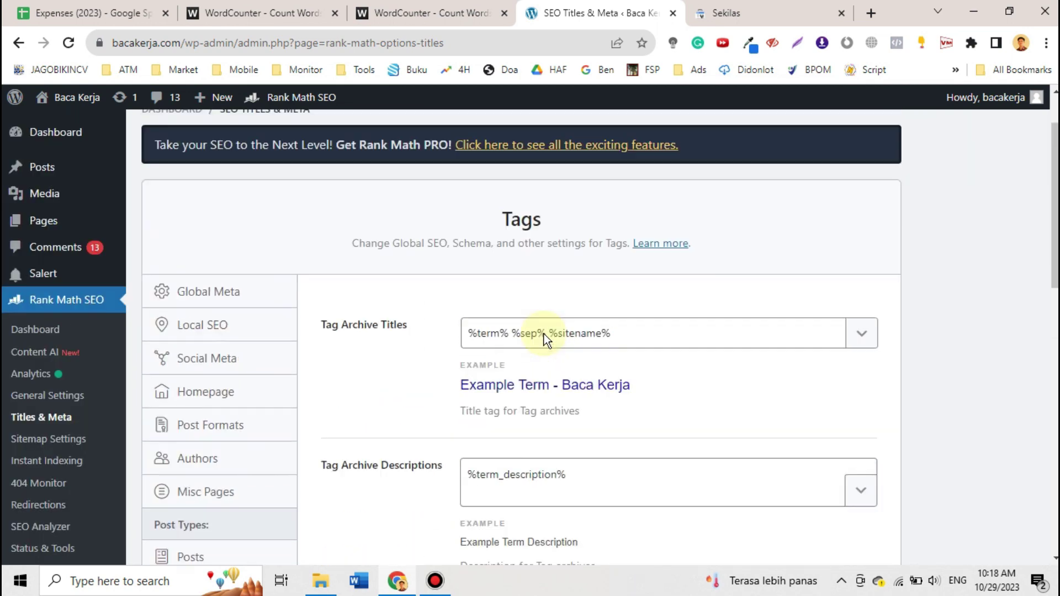
{"action": "scroll", "coordinate": [544, 334], "scroll_direction": "down", "scroll_amount": 5}
{"action": "scroll", "coordinate": [544, 333], "scroll_direction": "down", "scroll_amount": 10}
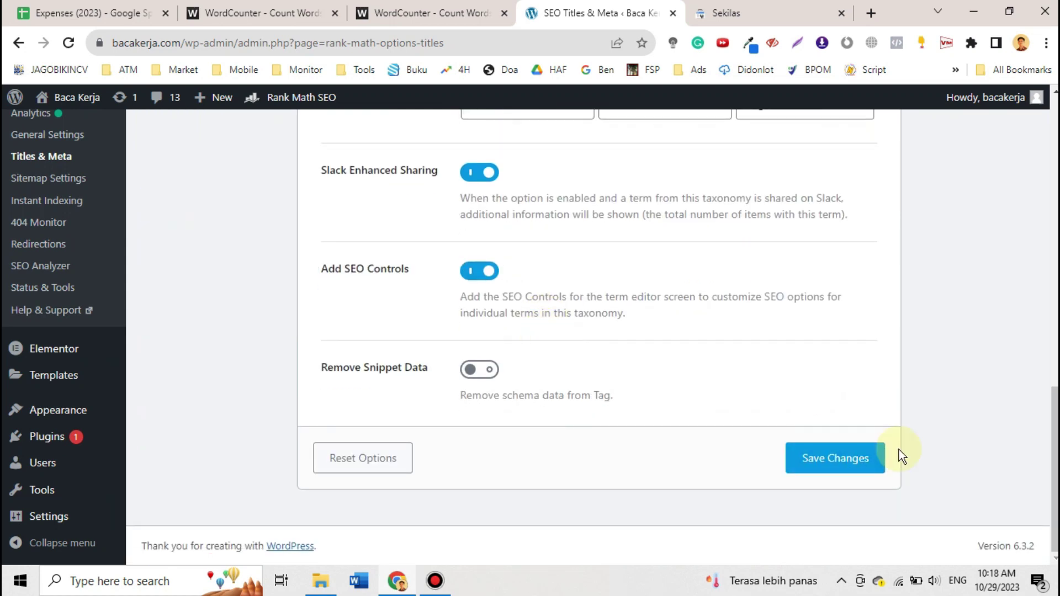
{"action": "left_click", "coordinate": [845, 467]}
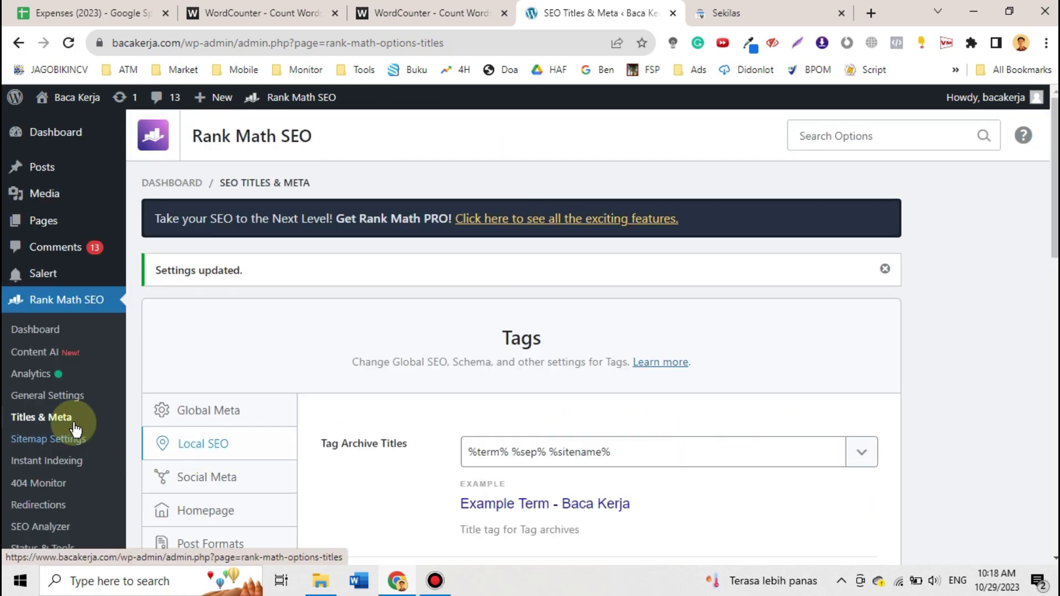
Step: Open the Sitemap Settings, inspect the XML sitemap index at sitemap_index.xml, and return to the settings with the sitemap page closed
{"action": "scroll", "coordinate": [74, 427], "scroll_direction": "down", "scroll_amount": 3}
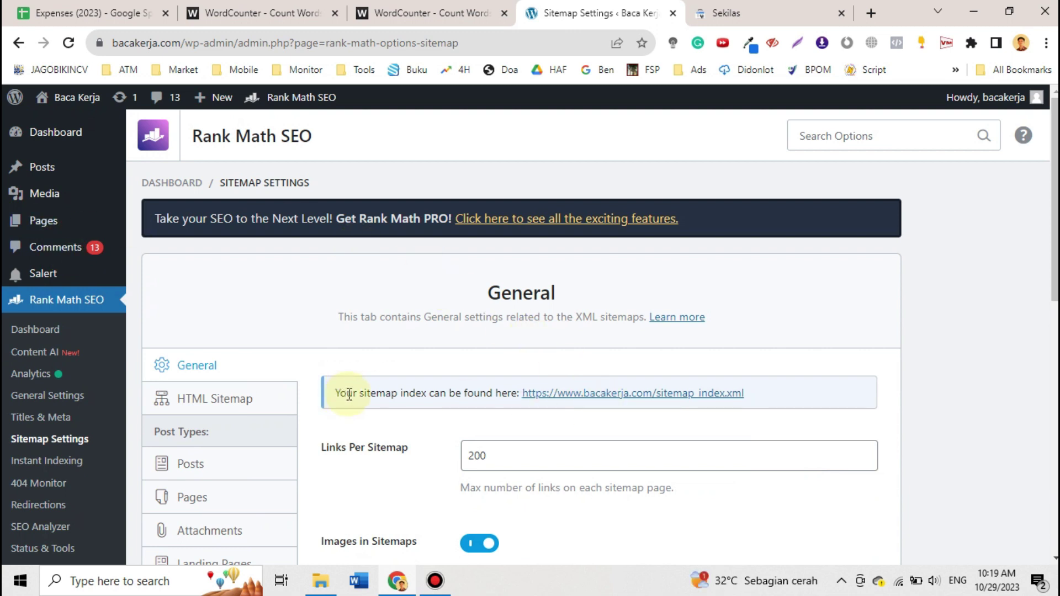
{"action": "left_click", "coordinate": [626, 392]}
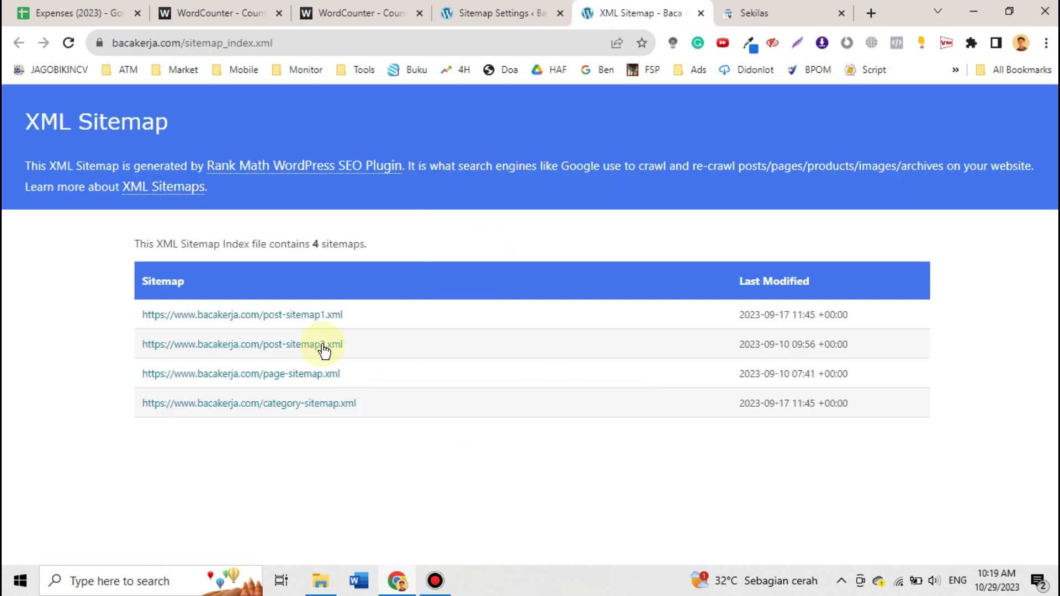
{"action": "left_click", "coordinate": [500, 24]}
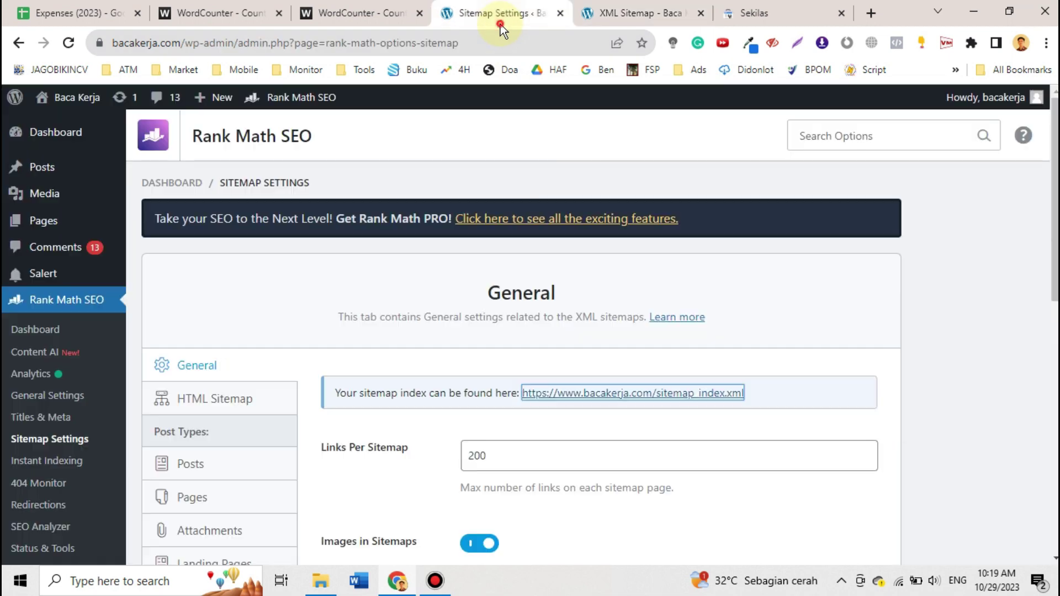
{"action": "left_click", "coordinate": [701, 14]}
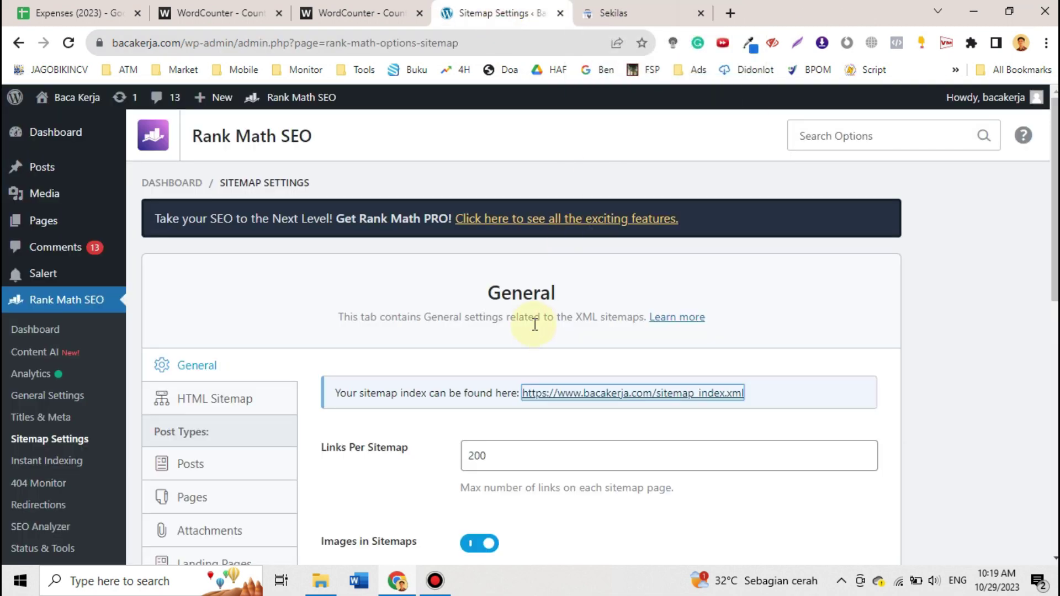
Step: View the General sitemap settings for links per sitemap, images, featured images, and excluded posts and terms
{"action": "scroll", "coordinate": [533, 327], "scroll_direction": "down", "scroll_amount": 2}
{"action": "scroll", "coordinate": [534, 333], "scroll_direction": "down", "scroll_amount": 2}
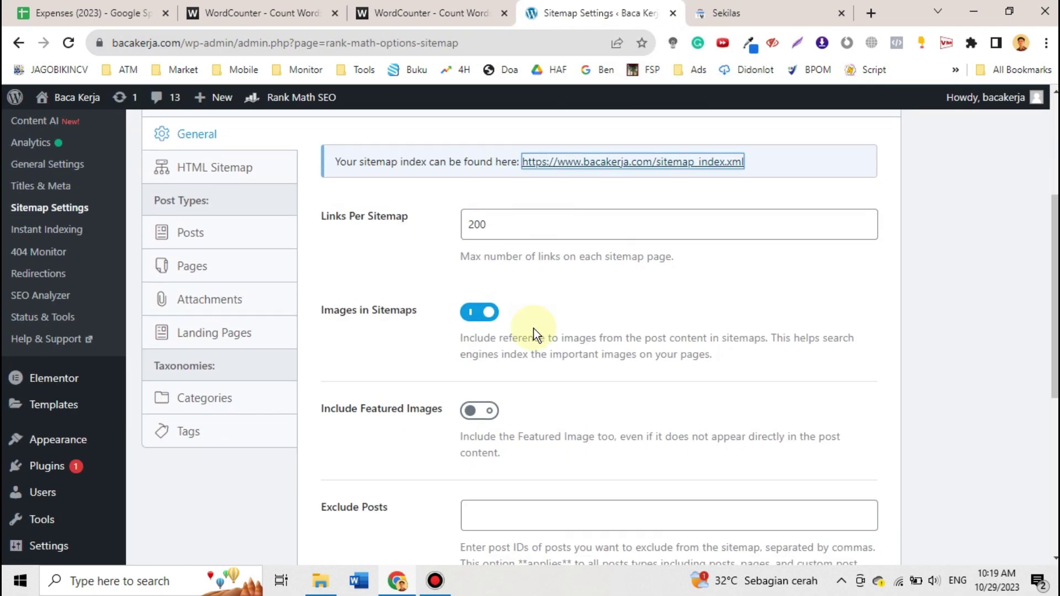
{"action": "scroll", "coordinate": [533, 328], "scroll_direction": "down", "scroll_amount": 5}
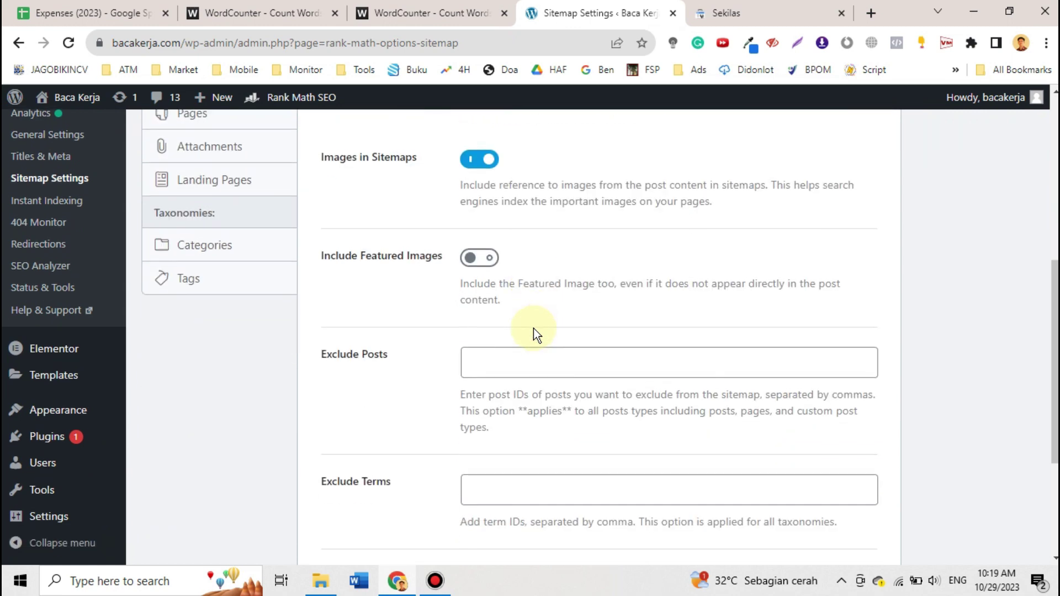
{"action": "scroll", "coordinate": [534, 328], "scroll_direction": "up", "scroll_amount": 10}
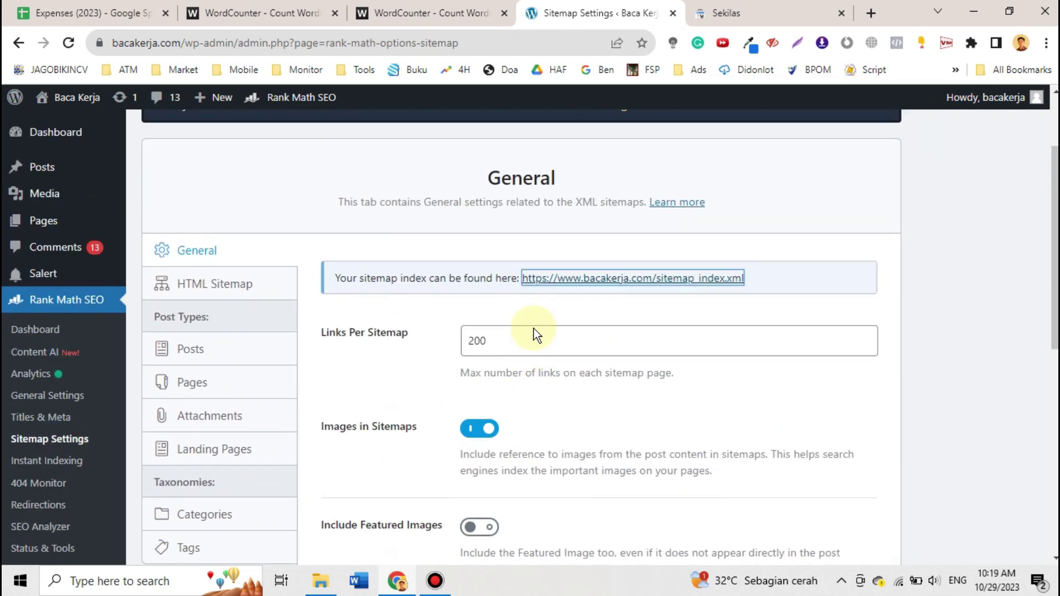
Step: View the HTML Sitemap settings and the Posts options for inclusion in the XML and HTML sitemaps
{"action": "left_click", "coordinate": [236, 300]}
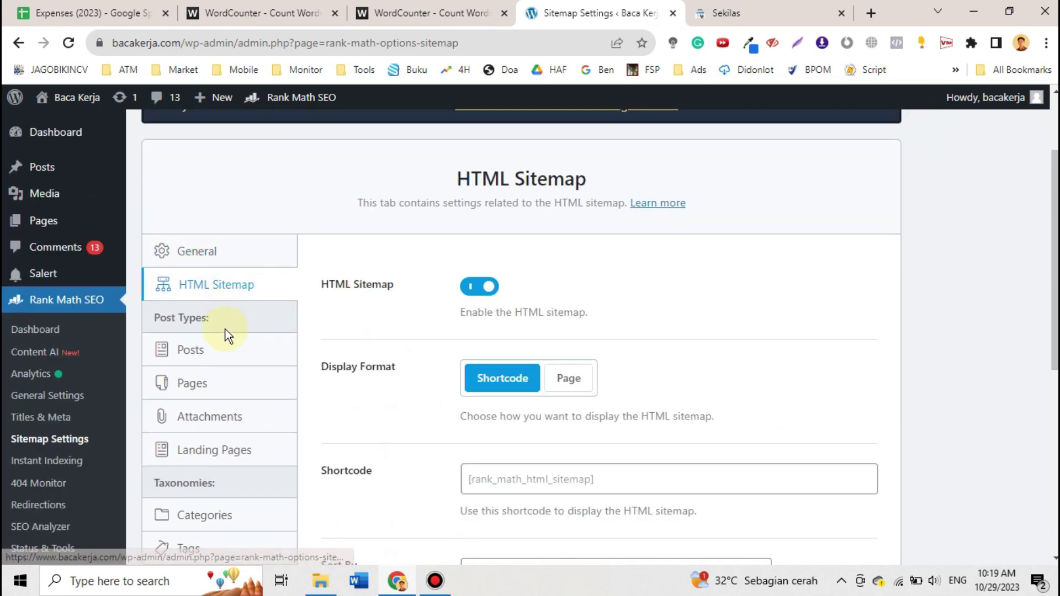
{"action": "left_click", "coordinate": [221, 354]}
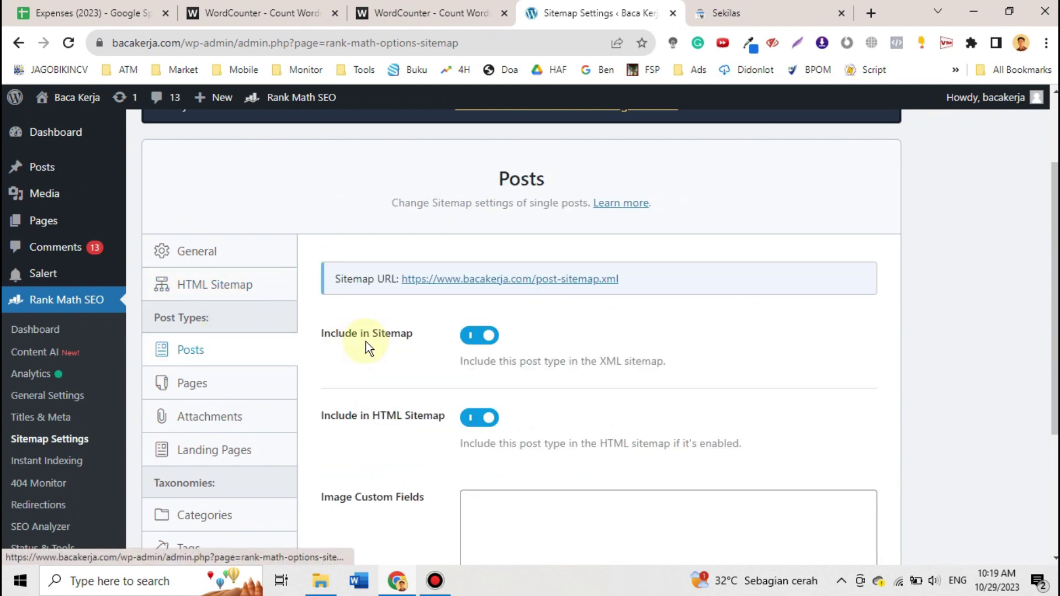
{"action": "scroll", "coordinate": [366, 341], "scroll_direction": "down", "scroll_amount": 4}
{"action": "scroll", "coordinate": [365, 341], "scroll_direction": "up", "scroll_amount": 4}
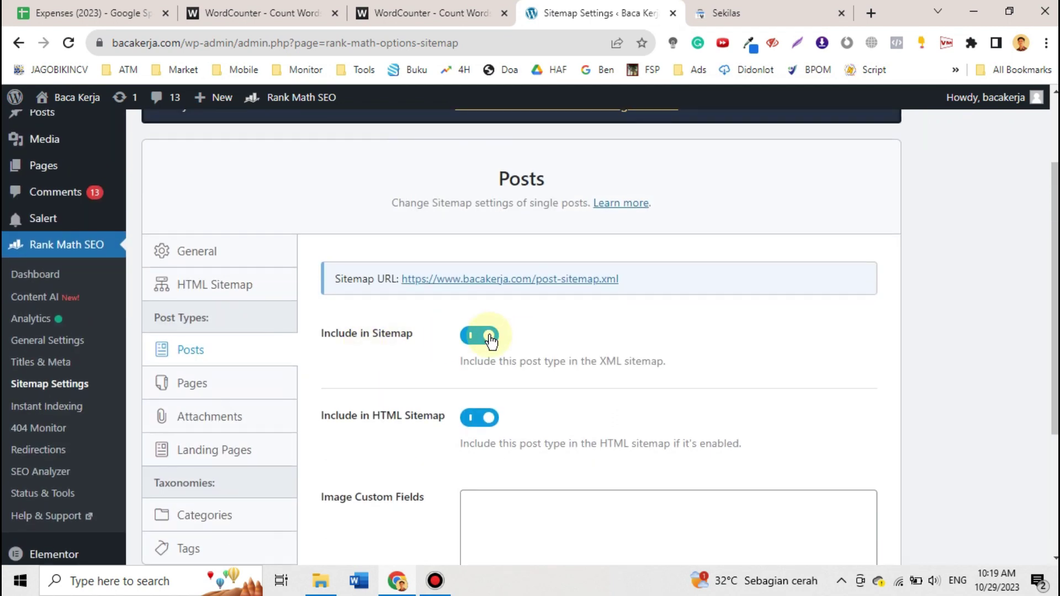
Step: Review the sitemap inclusion options for Pages, Attachments, Landing Pages, Tags and Categories, and save the Sitemap Settings
{"action": "left_click", "coordinate": [236, 384]}
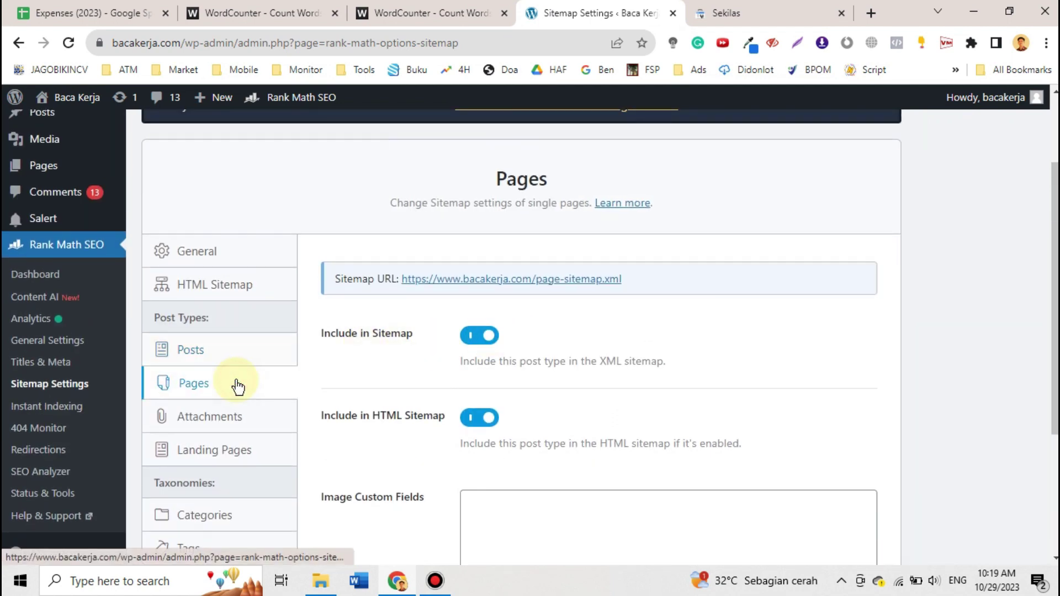
{"action": "left_click", "coordinate": [246, 419]}
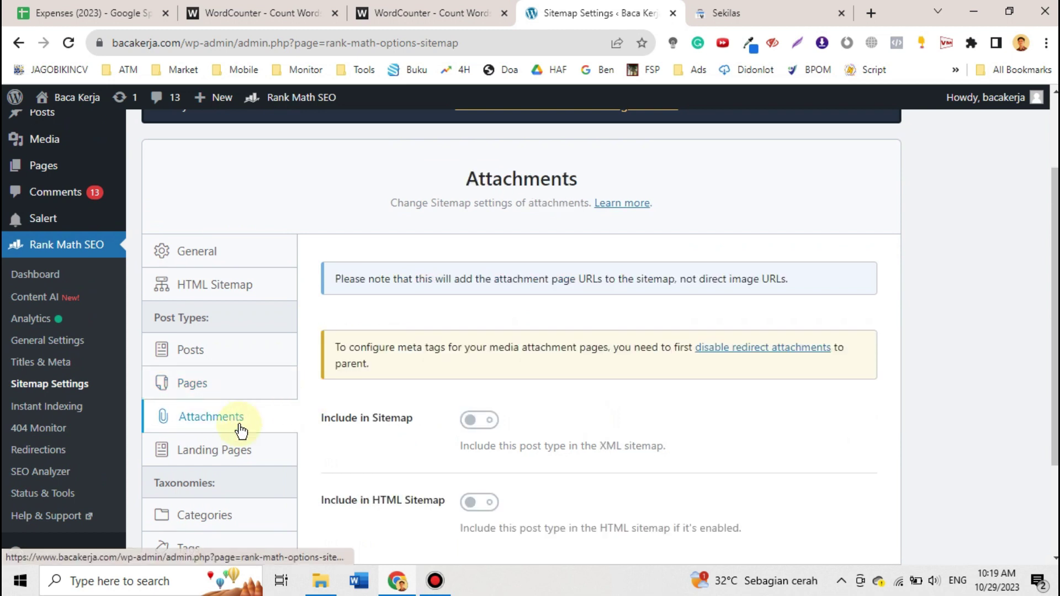
{"action": "left_click", "coordinate": [236, 461]}
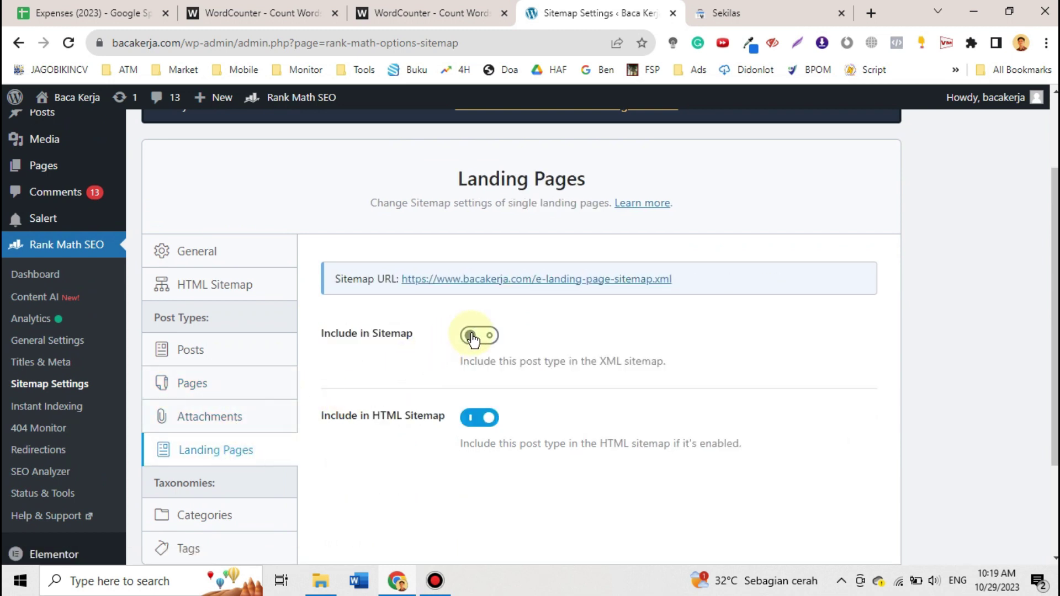
{"action": "scroll", "coordinate": [373, 390], "scroll_direction": "down", "scroll_amount": 2}
{"action": "left_click", "coordinate": [200, 407]}
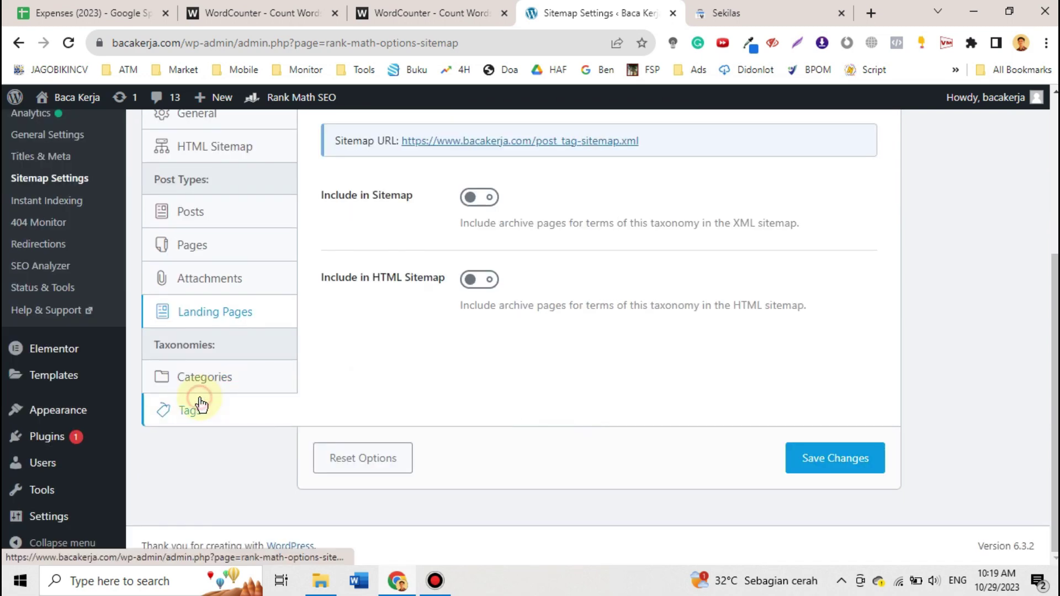
{"action": "left_click", "coordinate": [224, 386]}
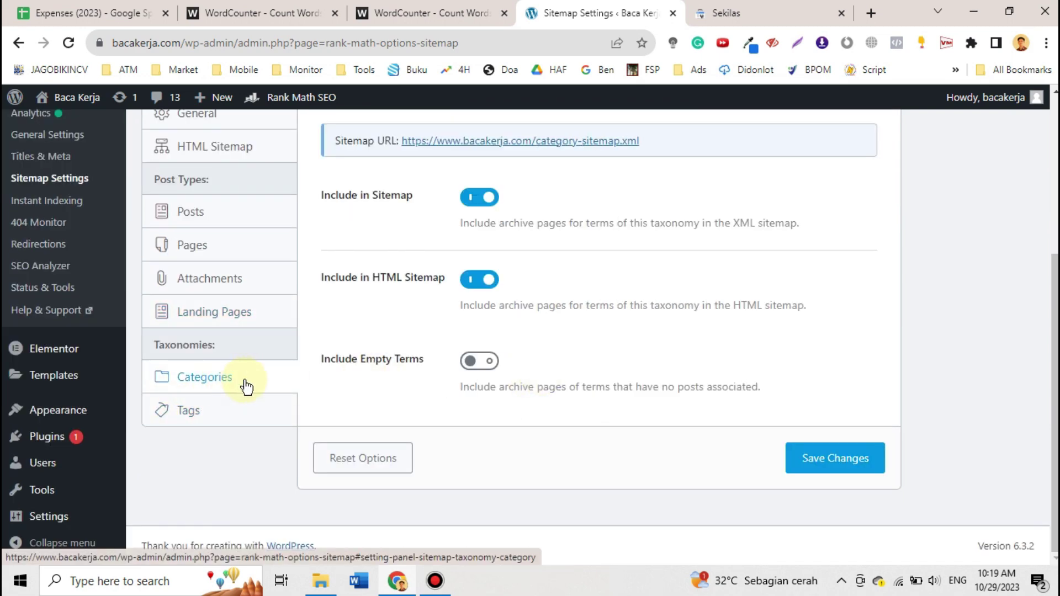
{"action": "left_click", "coordinate": [806, 451]}
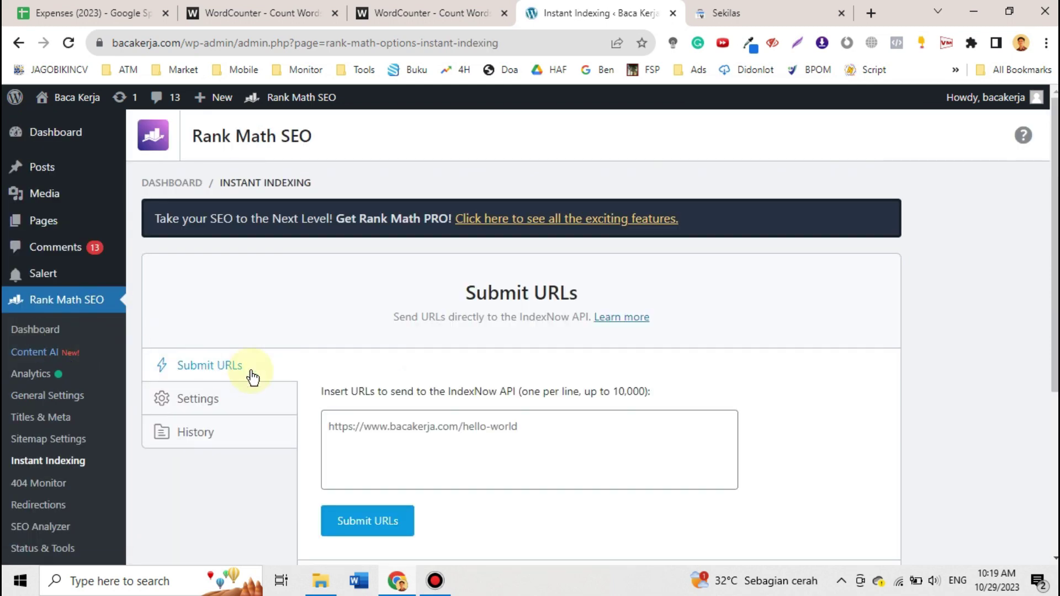
Step: Open Instant Indexing and view the IndexNow URL submission form and the request history
{"action": "scroll", "coordinate": [306, 397], "scroll_direction": "down", "scroll_amount": 2}
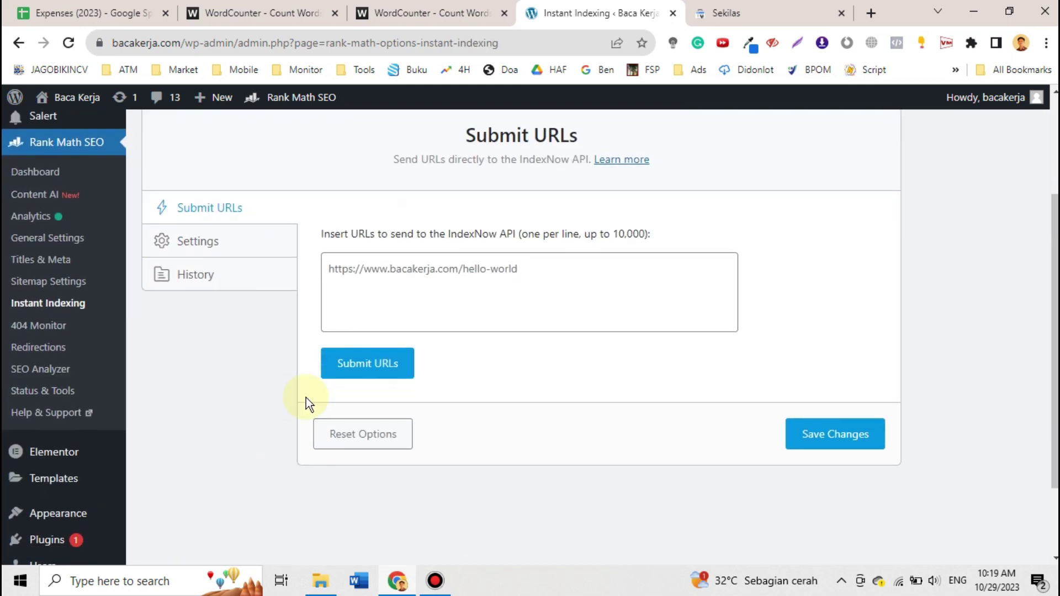
{"action": "scroll", "coordinate": [306, 398], "scroll_direction": "up", "scroll_amount": 2}
{"action": "scroll", "coordinate": [309, 405], "scroll_direction": "down", "scroll_amount": 1}
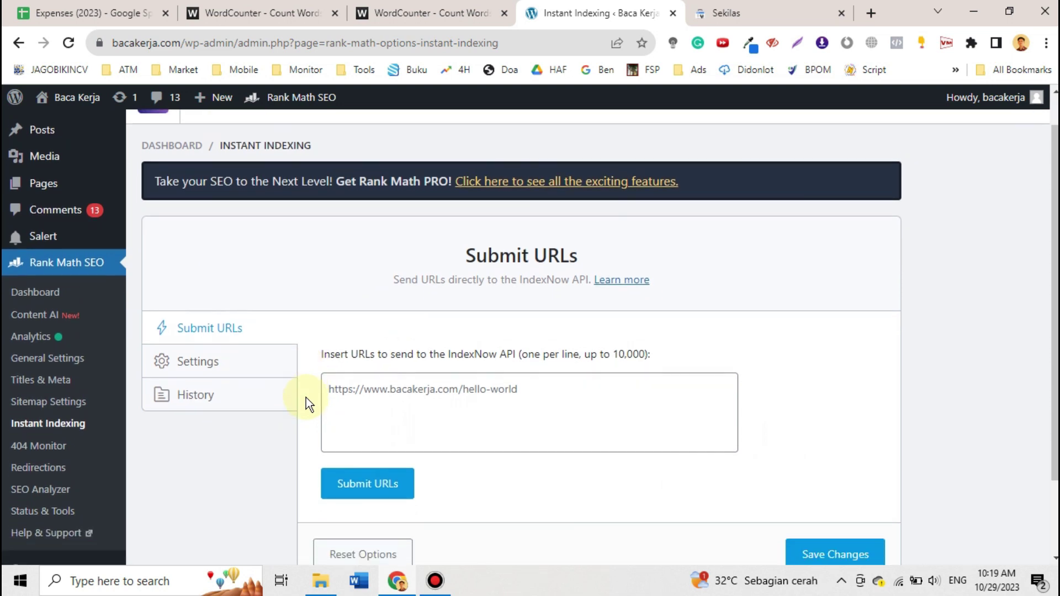
{"action": "left_click", "coordinate": [267, 354]}
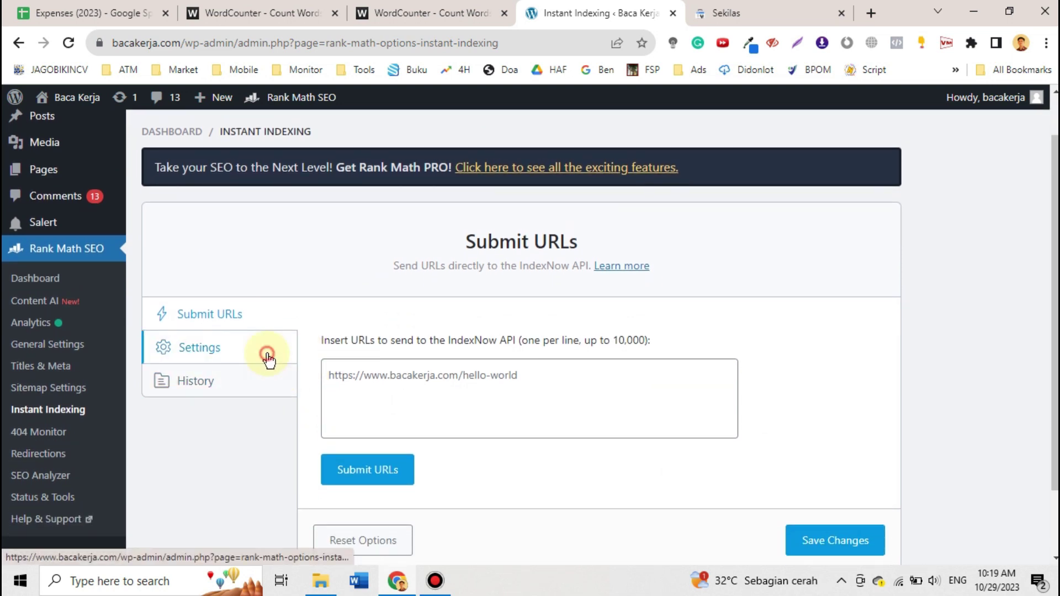
{"action": "left_click", "coordinate": [261, 388]}
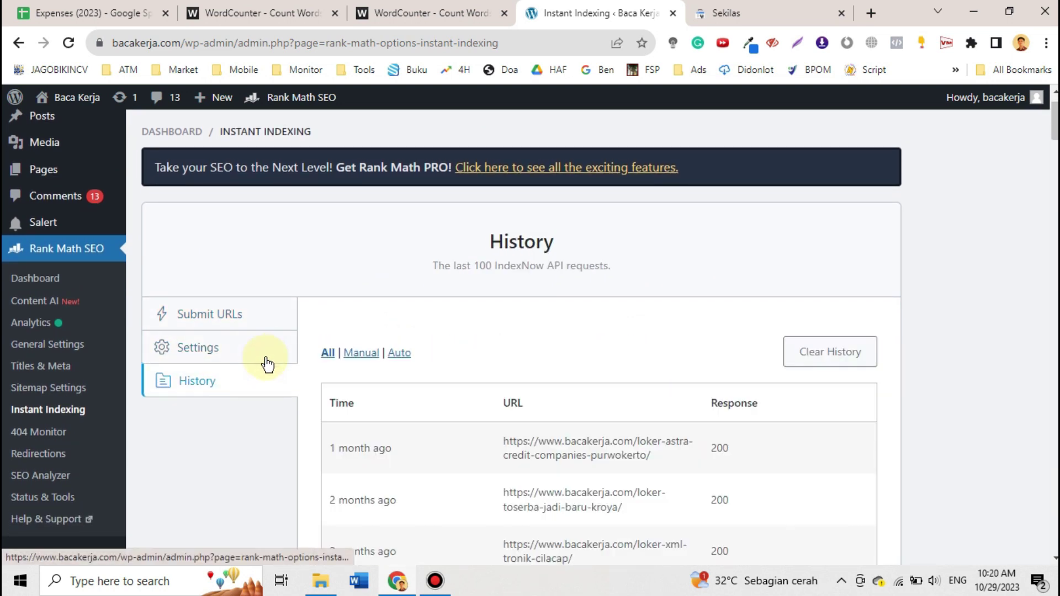
Step: Review the Instant Indexing settings for auto-submit post types, the API key and the API key location
{"action": "left_click", "coordinate": [265, 353]}
{"action": "scroll", "coordinate": [415, 455], "scroll_direction": "down", "scroll_amount": 4}
{"action": "scroll", "coordinate": [416, 455], "scroll_direction": "down", "scroll_amount": 3}
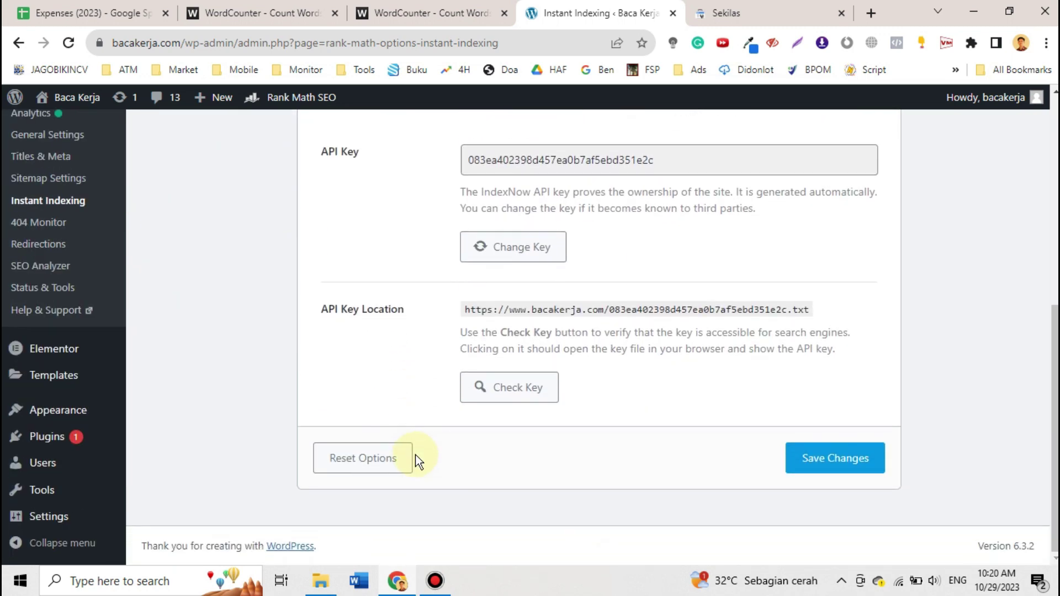
{"action": "scroll", "coordinate": [415, 455], "scroll_direction": "up", "scroll_amount": 6}
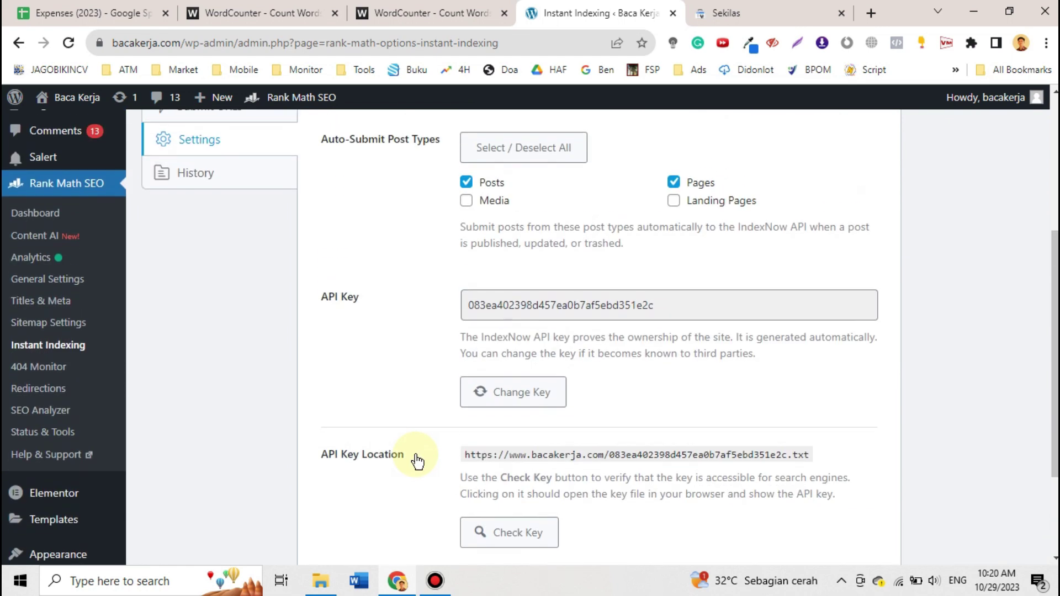
Step: Go back to the Submit URLs form, read its linked guide on using IndexNow with Rank Math, and close the guide
{"action": "left_click", "coordinate": [229, 261]}
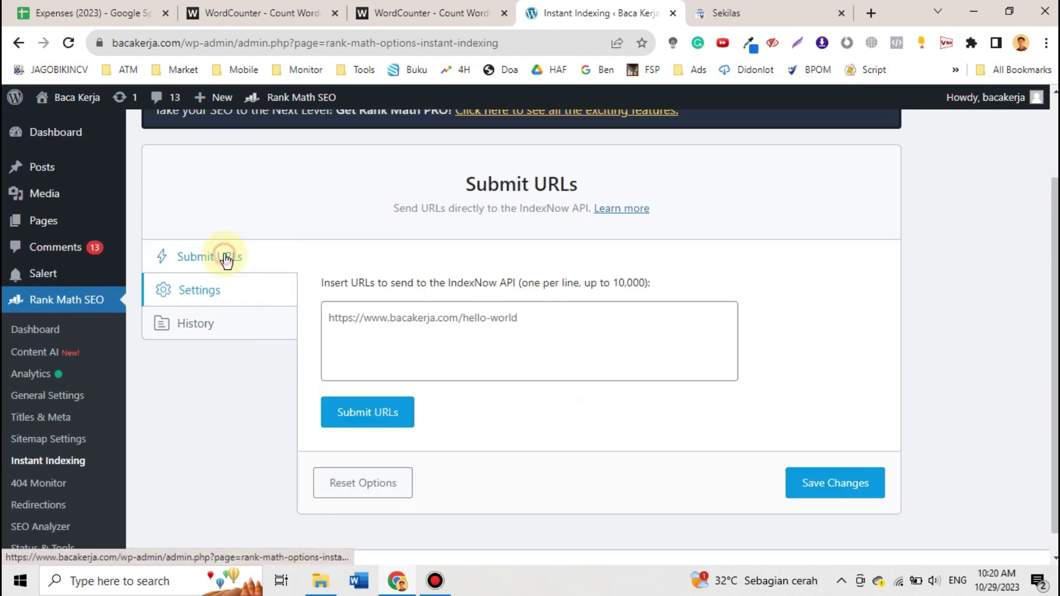
{"action": "left_click", "coordinate": [395, 335]}
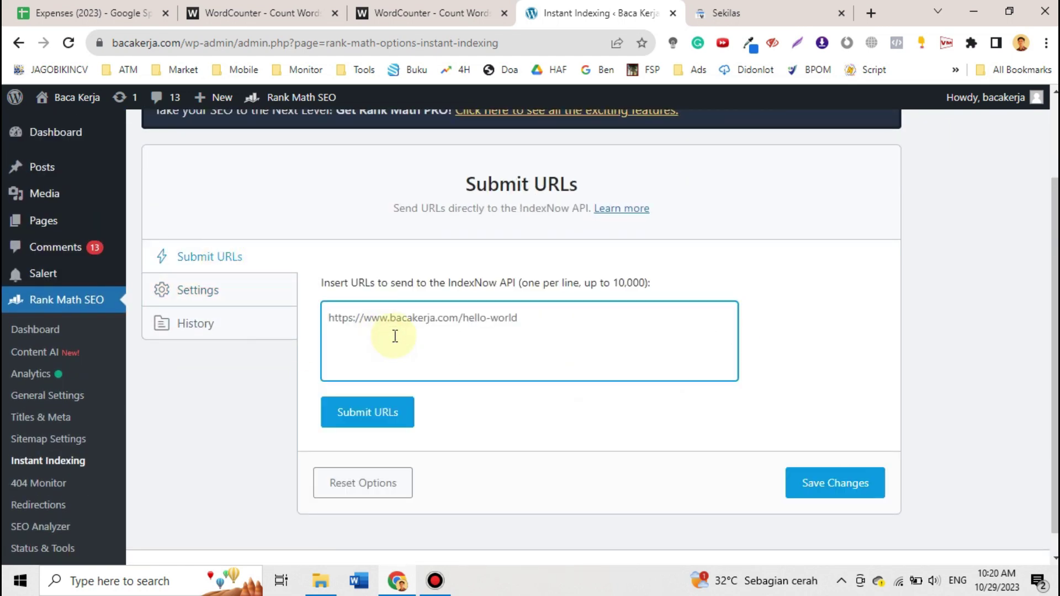
{"action": "left_click", "coordinate": [619, 212]}
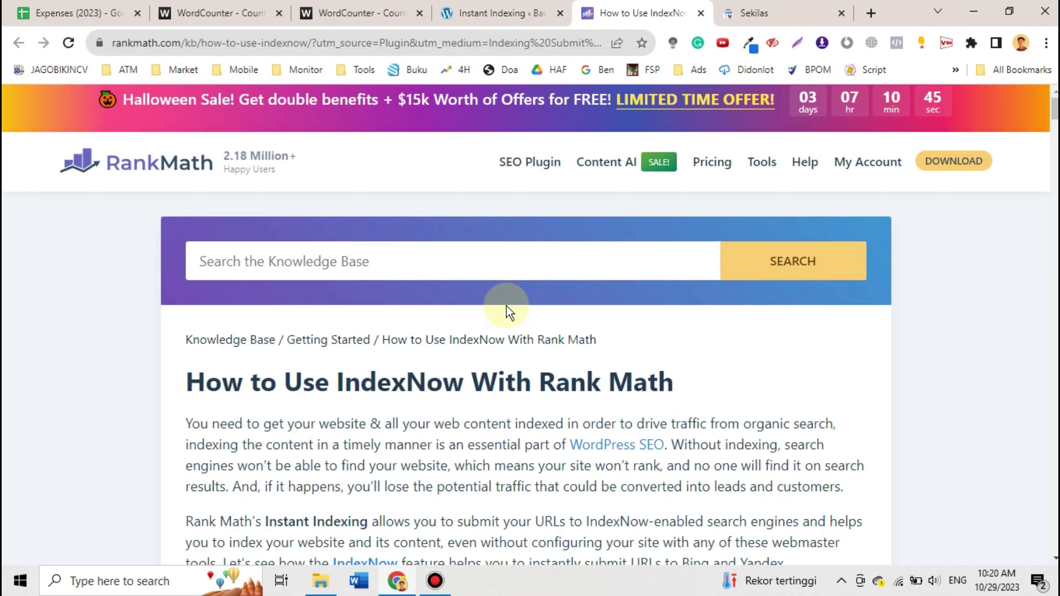
{"action": "scroll", "coordinate": [505, 306], "scroll_direction": "down", "scroll_amount": 4}
{"action": "scroll", "coordinate": [505, 306], "scroll_direction": "down", "scroll_amount": 9}
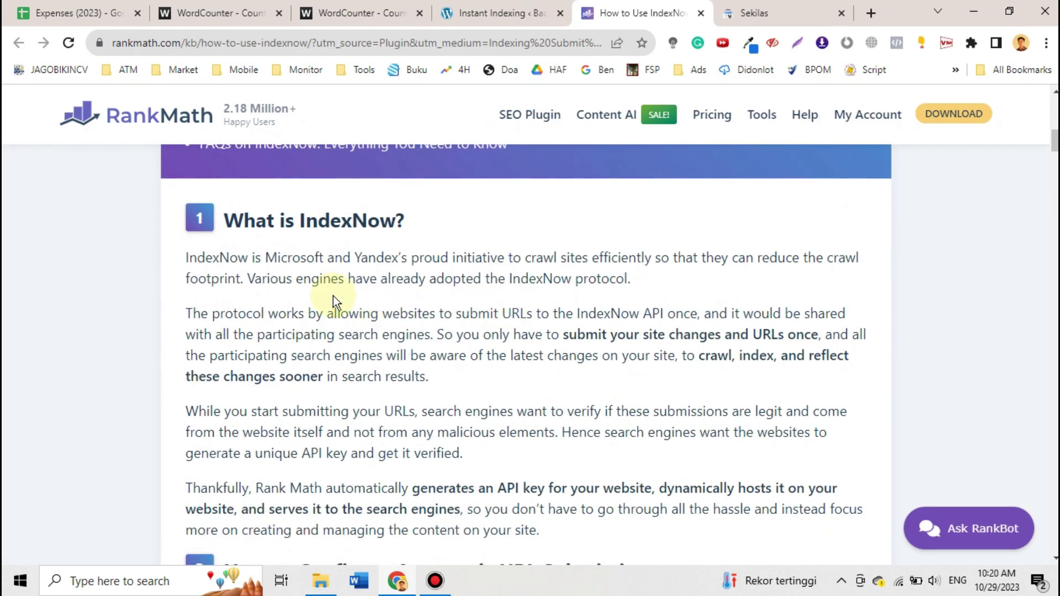
{"action": "left_click", "coordinate": [506, 14]}
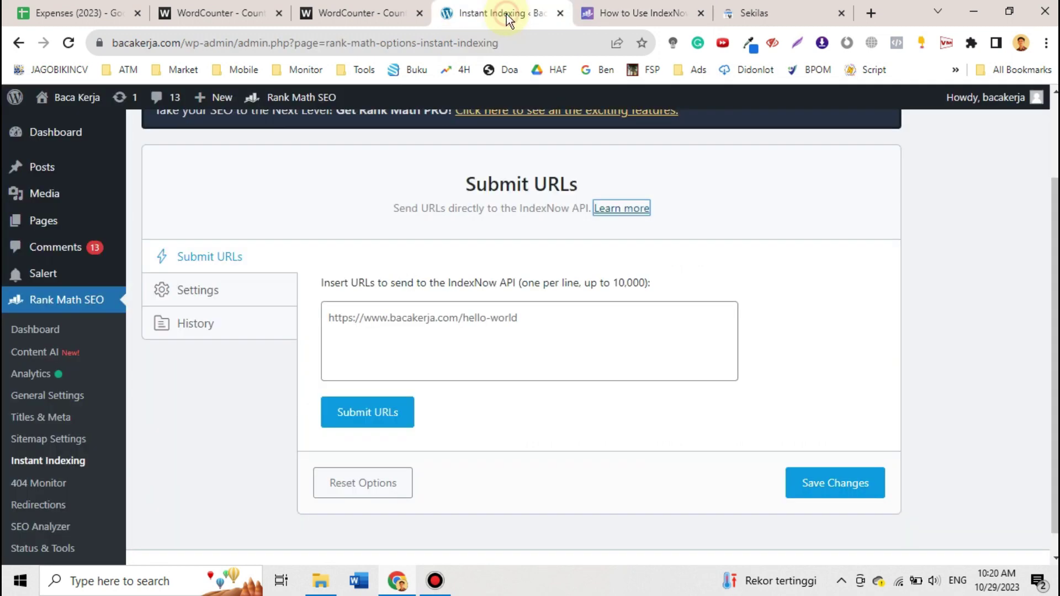
{"action": "left_click", "coordinate": [700, 13]}
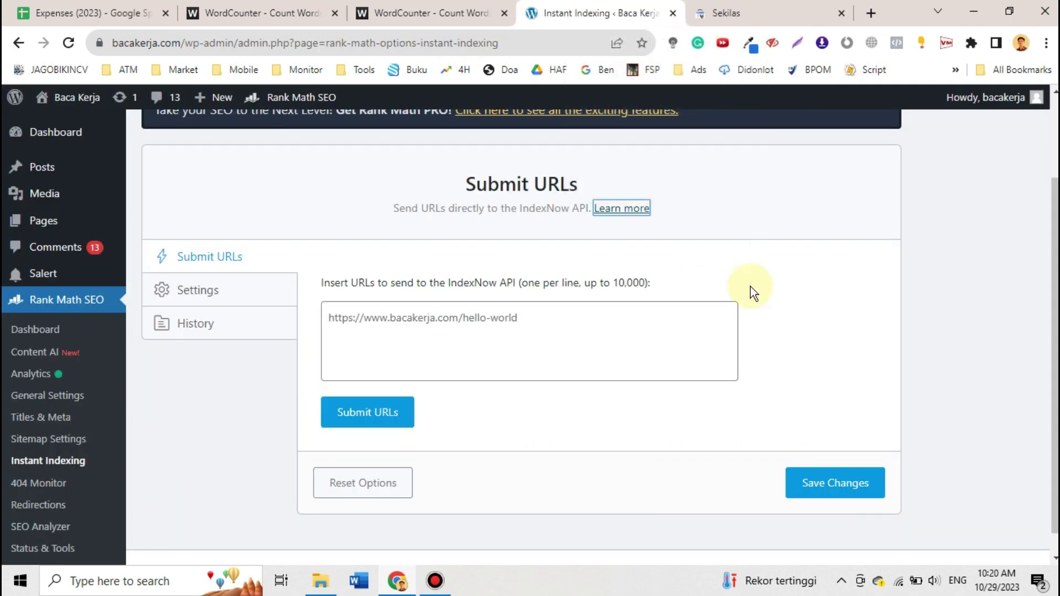
Step: Open the 404 Monitor and look through the logged URIs with their hits and access times
{"action": "left_click", "coordinate": [47, 486]}
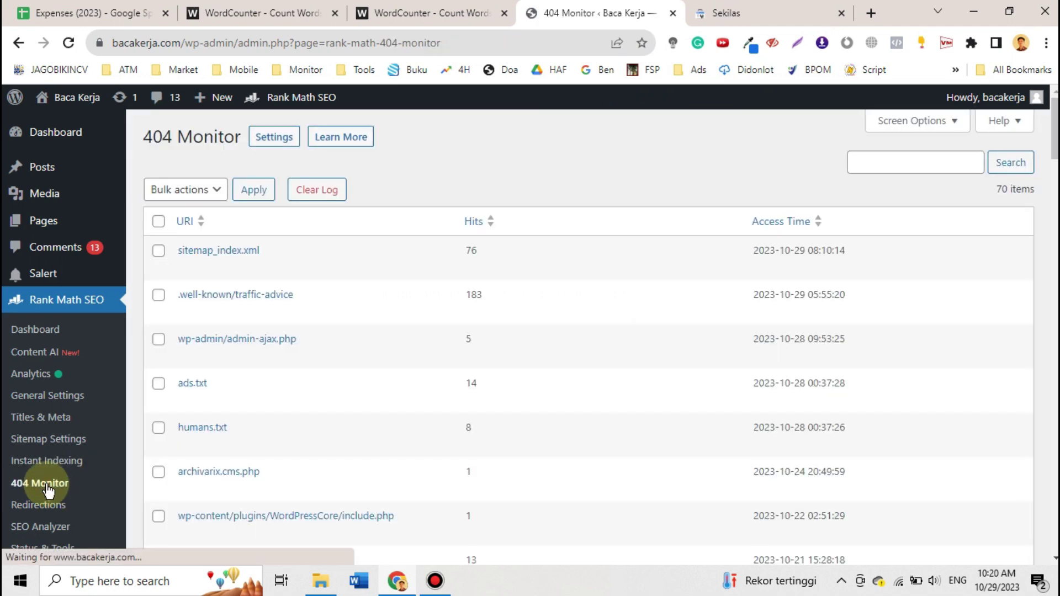
{"action": "scroll", "coordinate": [311, 478], "scroll_direction": "down", "scroll_amount": 6}
{"action": "scroll", "coordinate": [308, 484], "scroll_direction": "up", "scroll_amount": 6}
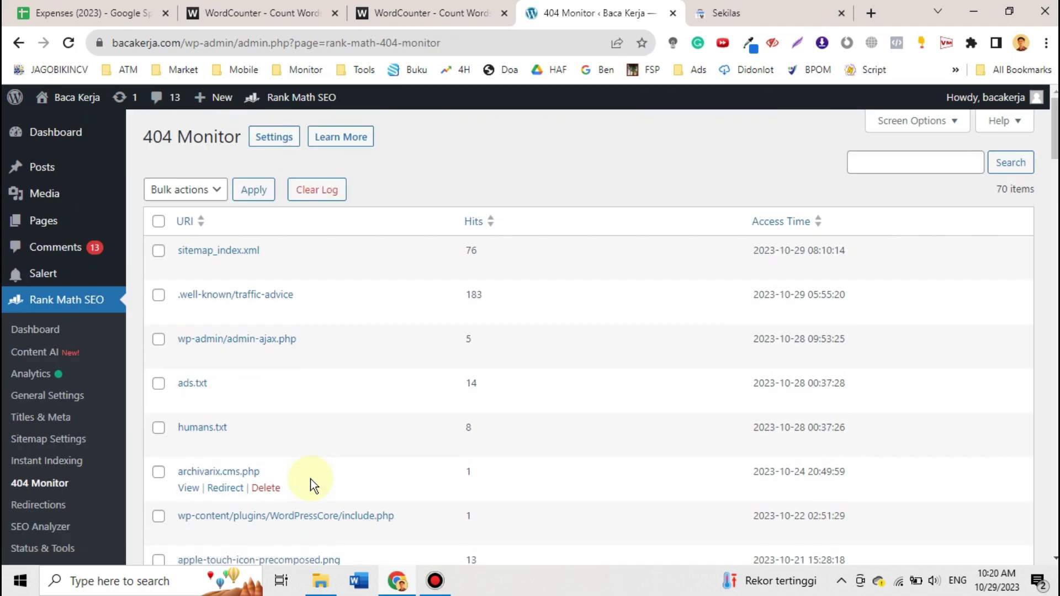
{"action": "scroll", "coordinate": [327, 421], "scroll_direction": "down", "scroll_amount": 7}
{"action": "scroll", "coordinate": [327, 421], "scroll_direction": "down", "scroll_amount": 3}
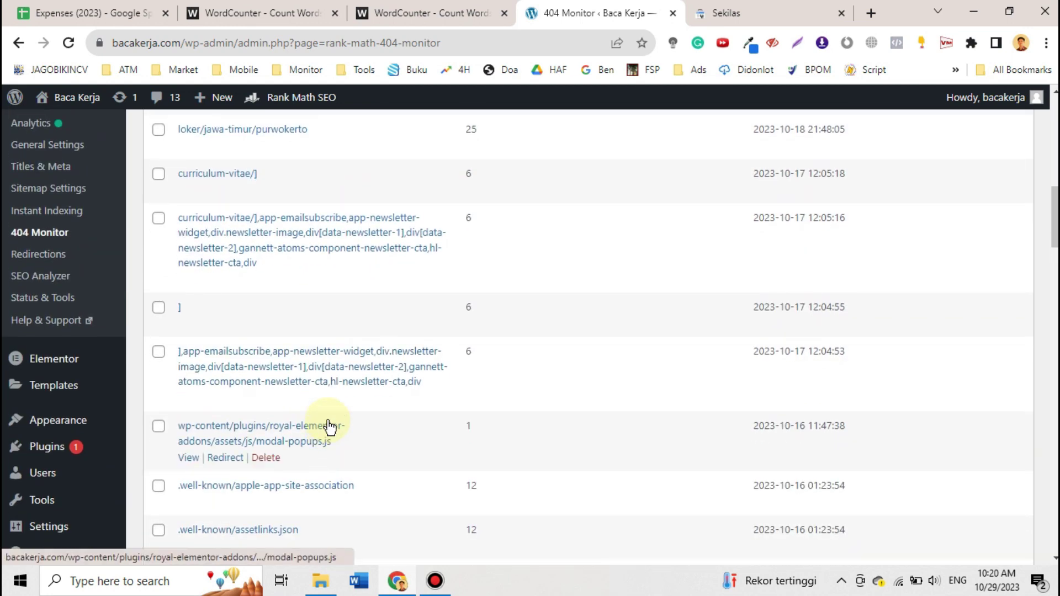
{"action": "scroll", "coordinate": [326, 421], "scroll_direction": "up", "scroll_amount": 12}
{"action": "scroll", "coordinate": [219, 280], "scroll_direction": "down", "scroll_amount": 4}
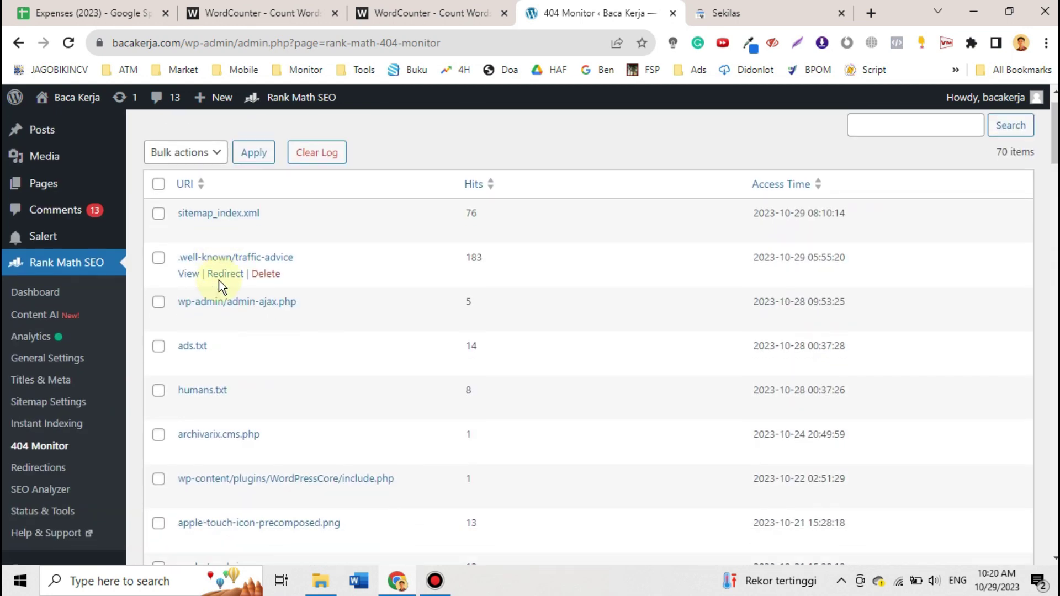
{"action": "scroll", "coordinate": [218, 280], "scroll_direction": "up", "scroll_amount": 5}
{"action": "scroll", "coordinate": [219, 280], "scroll_direction": "down", "scroll_amount": 10}
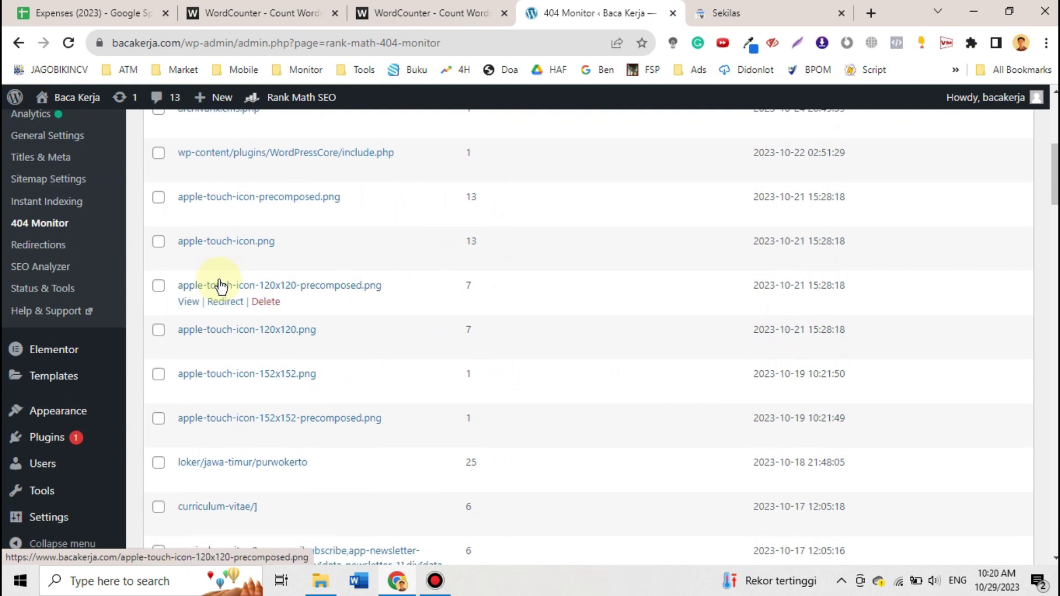
{"action": "scroll", "coordinate": [219, 280], "scroll_direction": "down", "scroll_amount": 1}
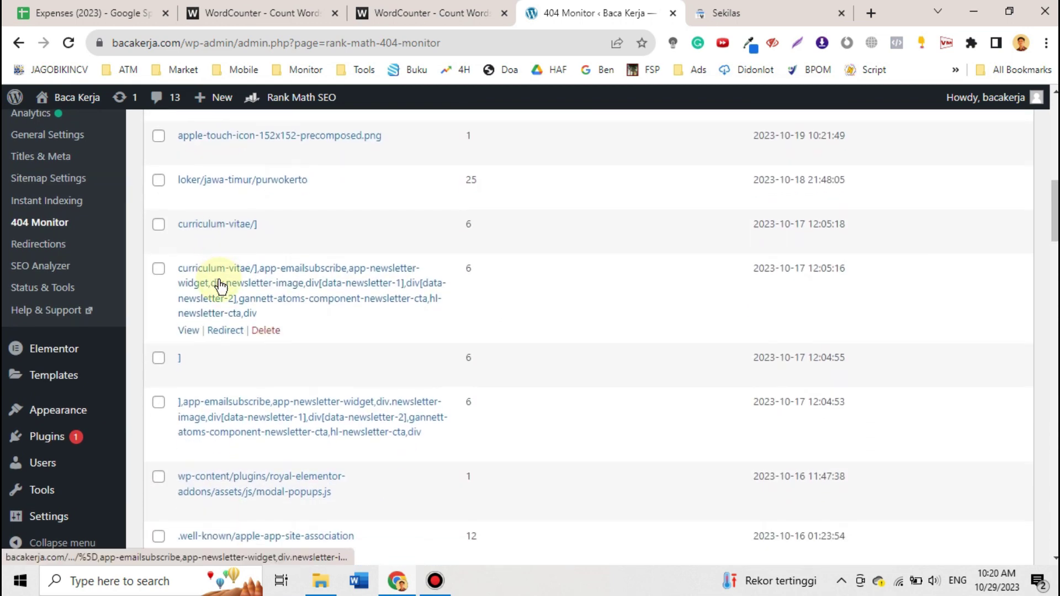
Step: View the pages behind the long curriculum-vitae entry and .well-known/apple-app-site-association in the 404 log, and close them
{"action": "left_click", "coordinate": [186, 331]}
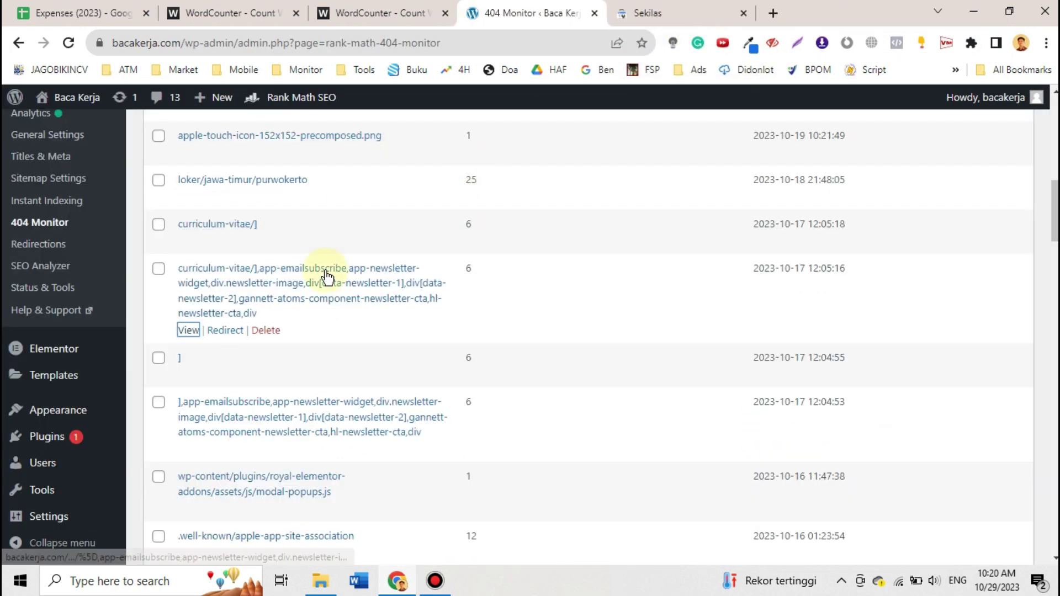
{"action": "scroll", "coordinate": [293, 271], "scroll_direction": "down", "scroll_amount": 3}
{"action": "left_click", "coordinate": [193, 382]}
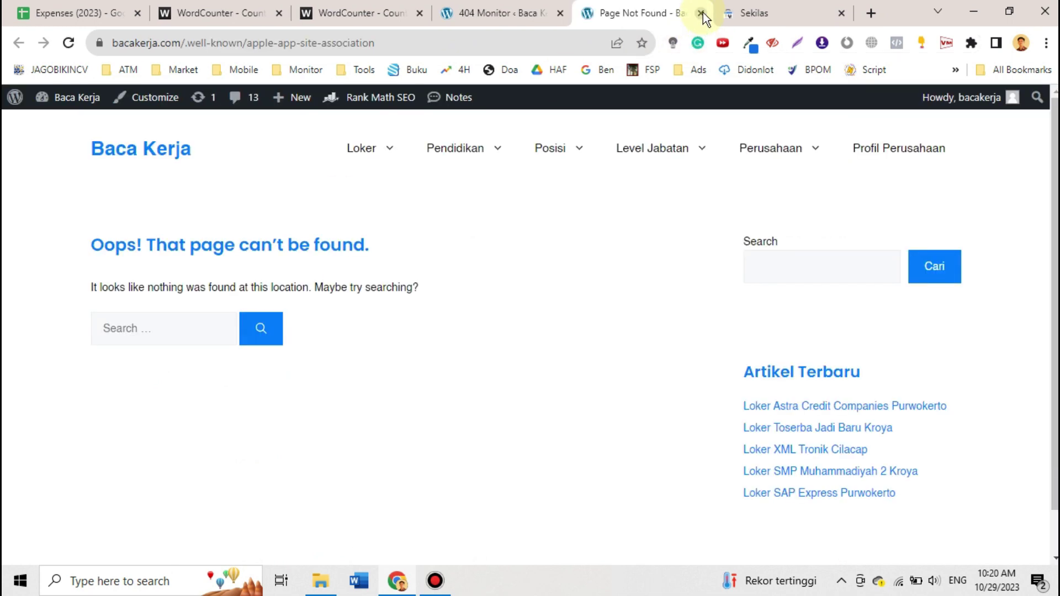
{"action": "left_click", "coordinate": [701, 13]}
Step: View the ads.txt page from the 404 log, and return to the log with that page closed
{"action": "scroll", "coordinate": [521, 291], "scroll_direction": "up", "scroll_amount": 8}
{"action": "scroll", "coordinate": [521, 291], "scroll_direction": "up", "scroll_amount": 8}
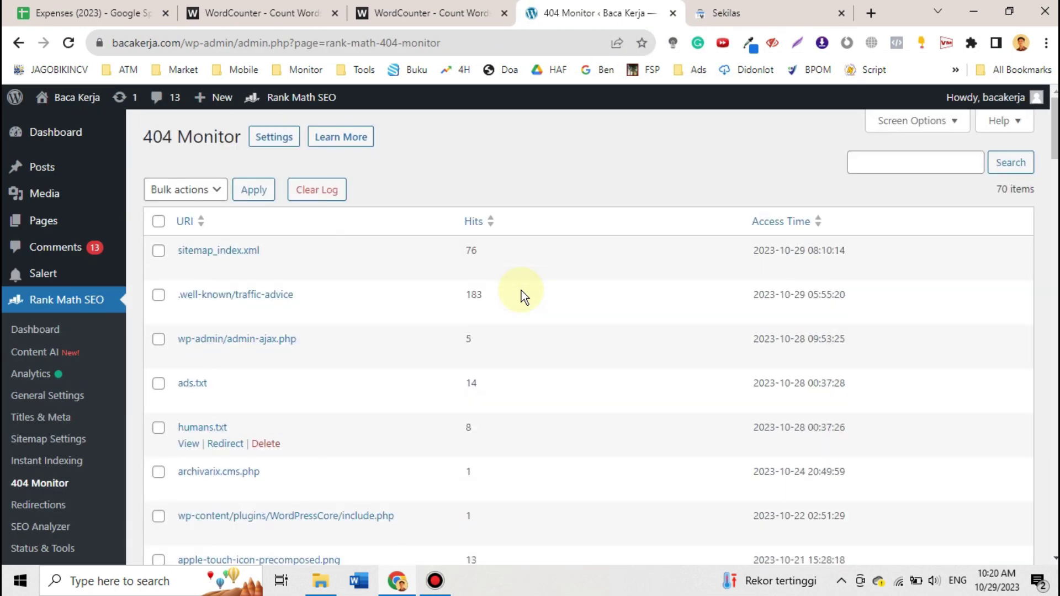
{"action": "scroll", "coordinate": [521, 291], "scroll_direction": "down", "scroll_amount": 3}
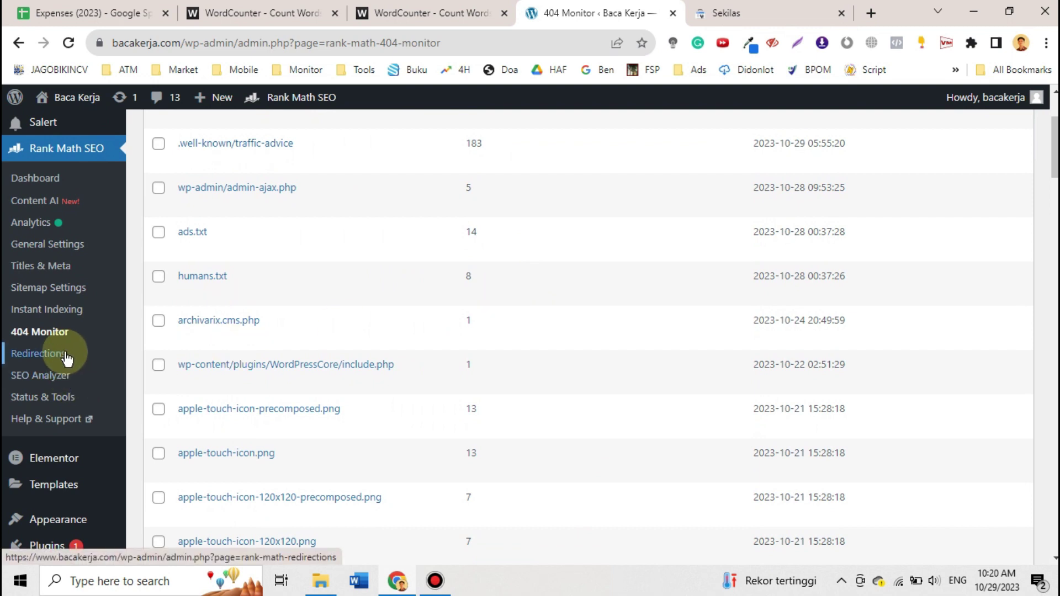
{"action": "mouse_move", "coordinate": [223, 249]}
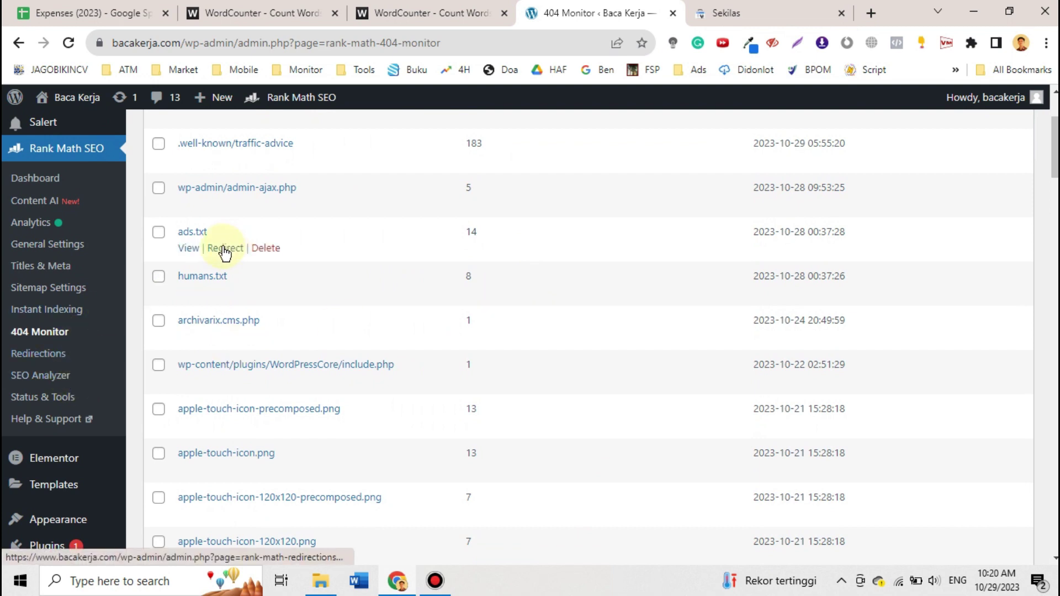
{"action": "left_click", "coordinate": [190, 254]}
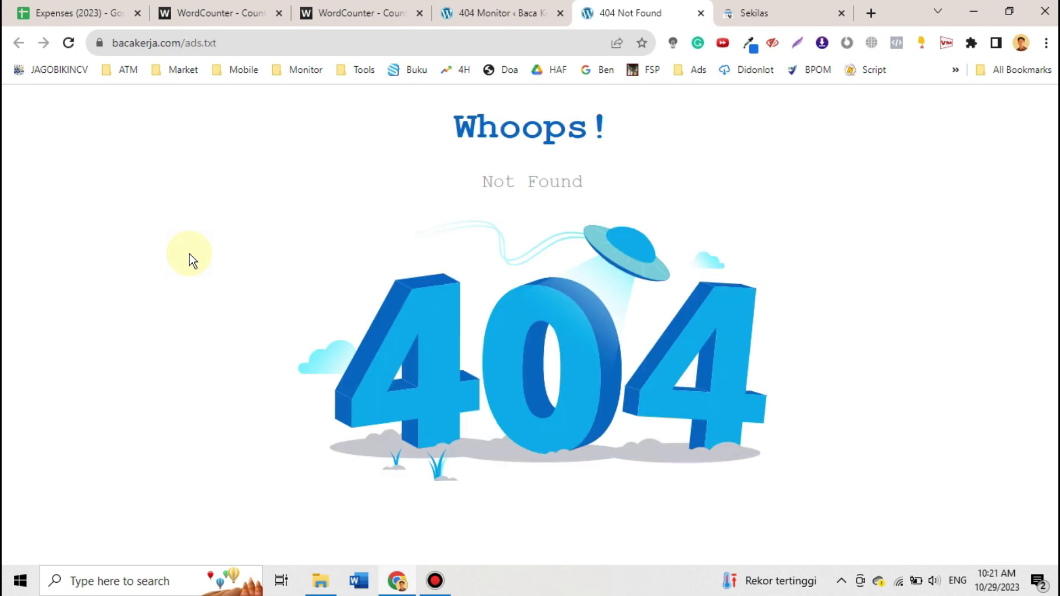
{"action": "left_click", "coordinate": [519, 22]}
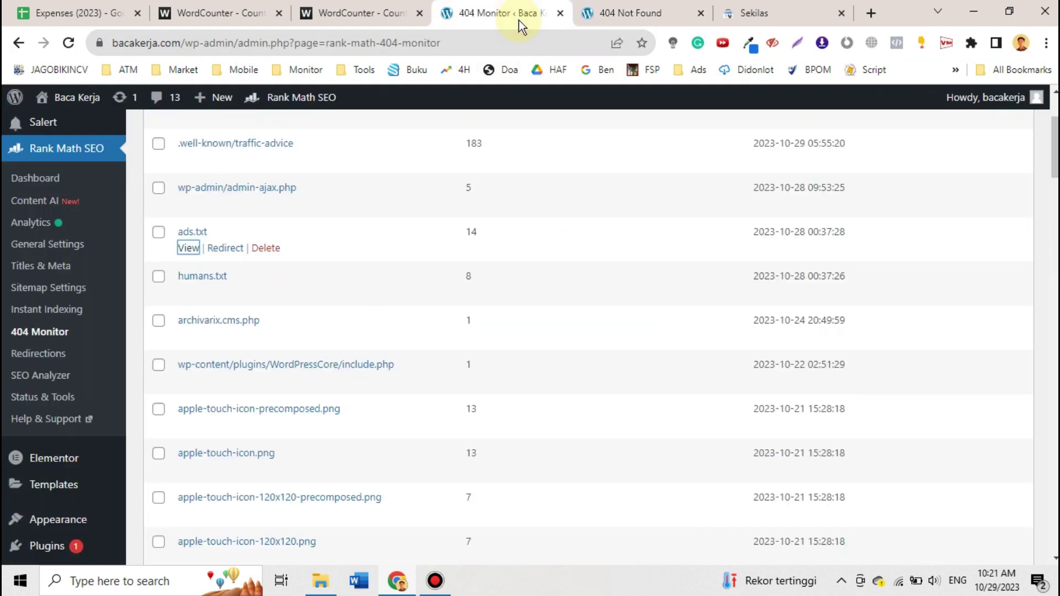
{"action": "left_click", "coordinate": [700, 13]}
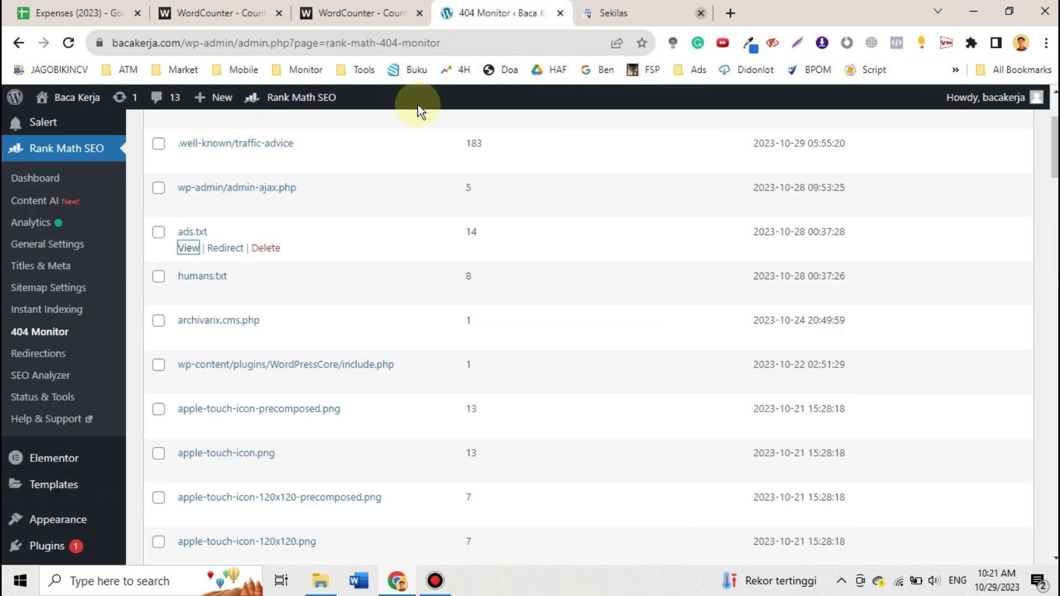
Step: Open the Redirections list and look through the existing redirects with their source URLs, destinations, types and hits
{"action": "left_click", "coordinate": [52, 356]}
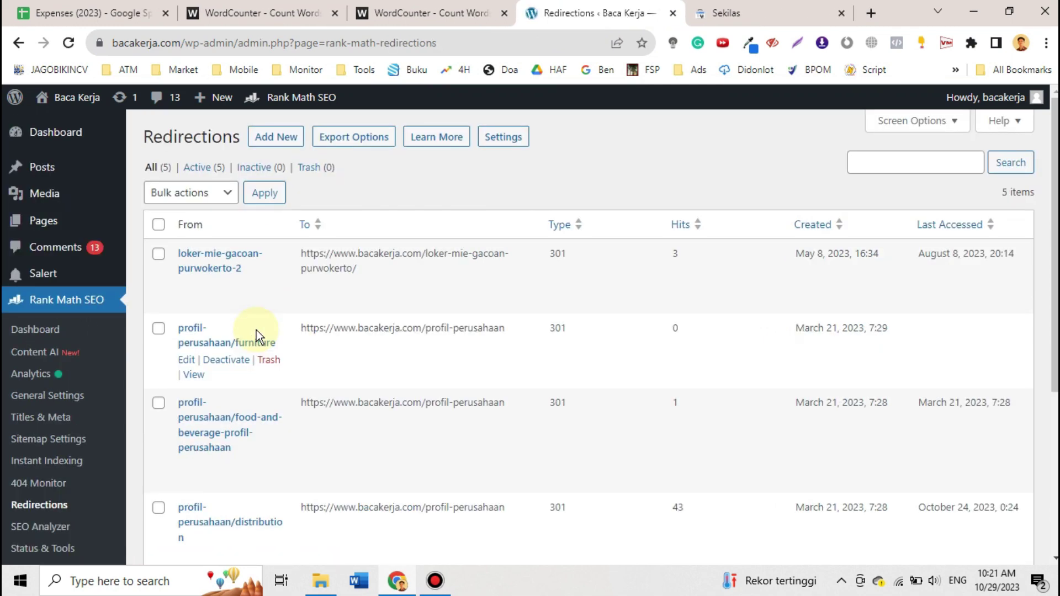
{"action": "scroll", "coordinate": [329, 294], "scroll_direction": "down", "scroll_amount": 5}
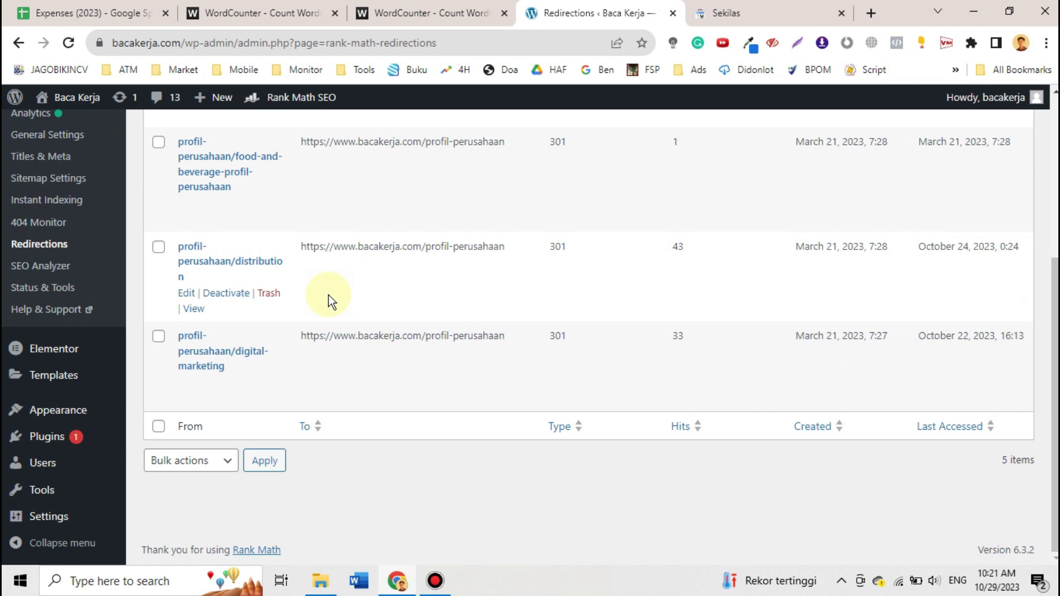
{"action": "scroll", "coordinate": [344, 283], "scroll_direction": "up", "scroll_amount": 5}
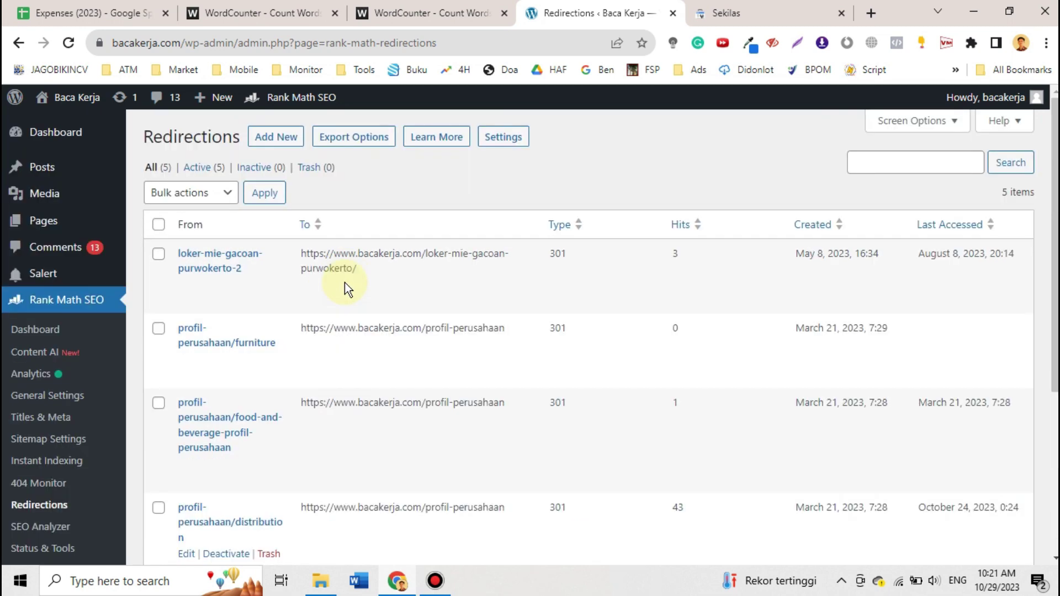
Step: Open the SEO Analyzer and look through the site's score, test summary and Basic SEO results
{"action": "mouse_move", "coordinate": [345, 283]}
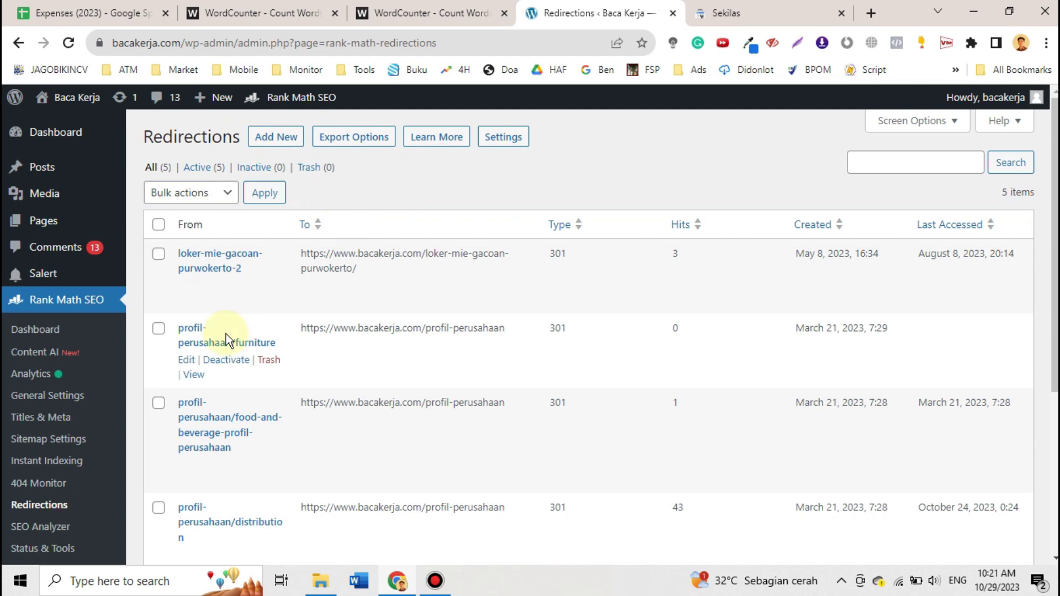
{"action": "scroll", "coordinate": [97, 472], "scroll_direction": "down", "scroll_amount": 1}
{"action": "left_click", "coordinate": [53, 452]}
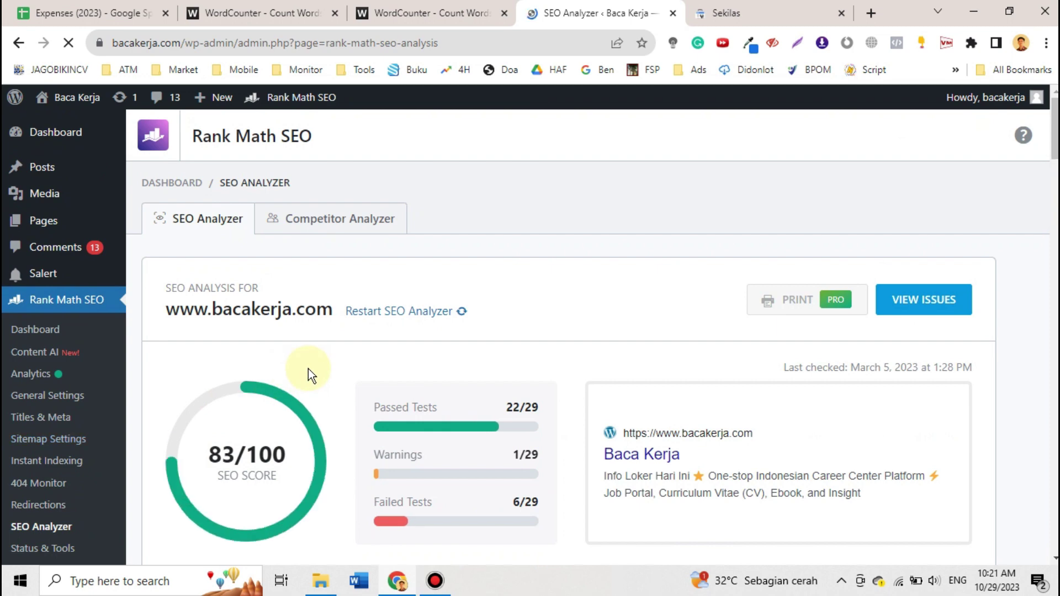
{"action": "scroll", "coordinate": [308, 368], "scroll_direction": "down", "scroll_amount": 7}
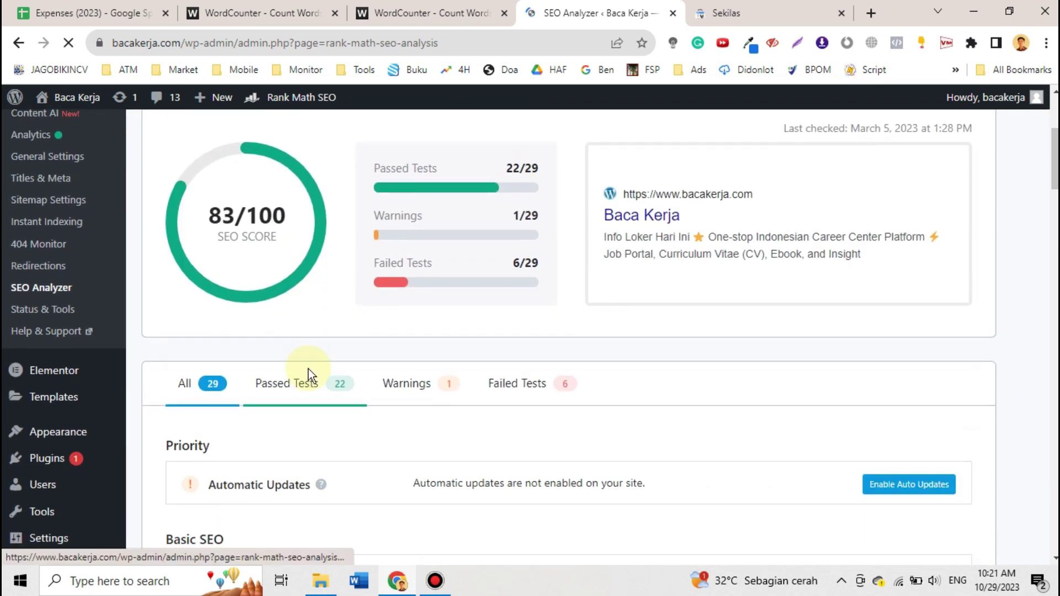
{"action": "scroll", "coordinate": [308, 368], "scroll_direction": "up", "scroll_amount": 7}
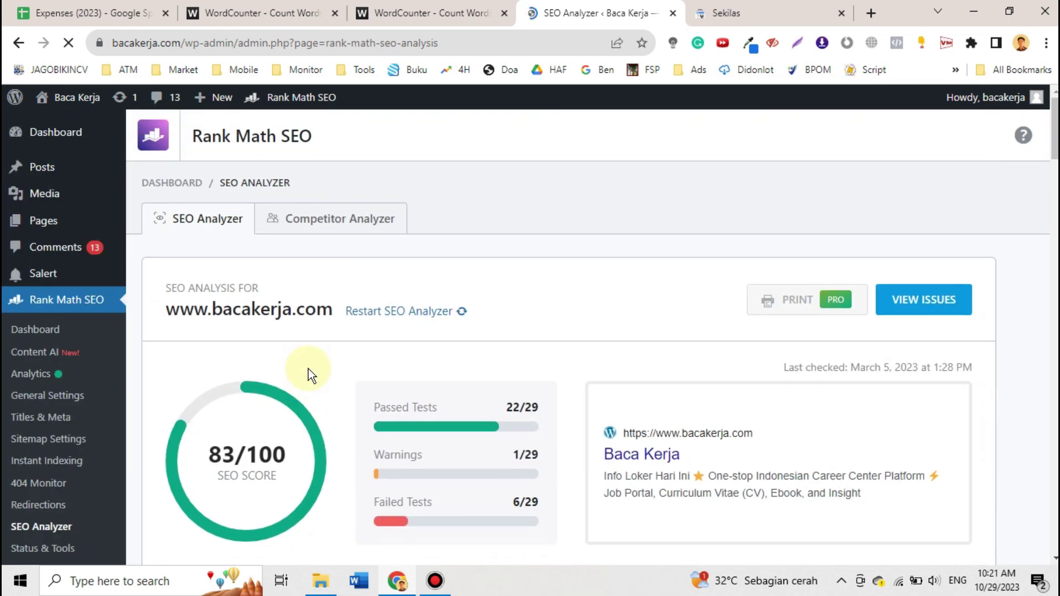
{"action": "scroll", "coordinate": [308, 369], "scroll_direction": "down", "scroll_amount": 10}
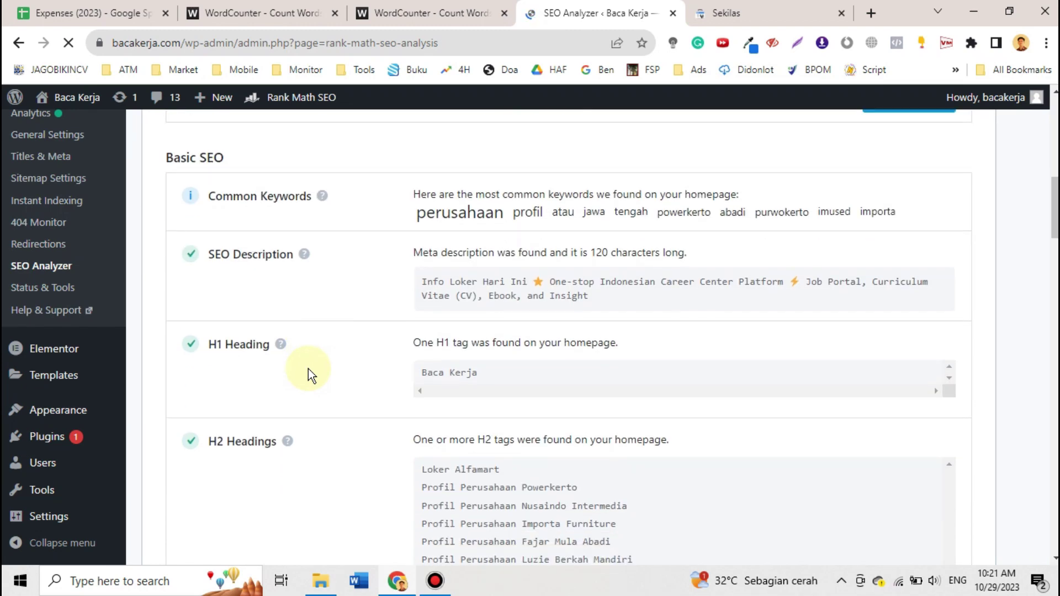
{"action": "scroll", "coordinate": [309, 369], "scroll_direction": "up", "scroll_amount": 10}
{"action": "scroll", "coordinate": [308, 369], "scroll_direction": "down", "scroll_amount": 2}
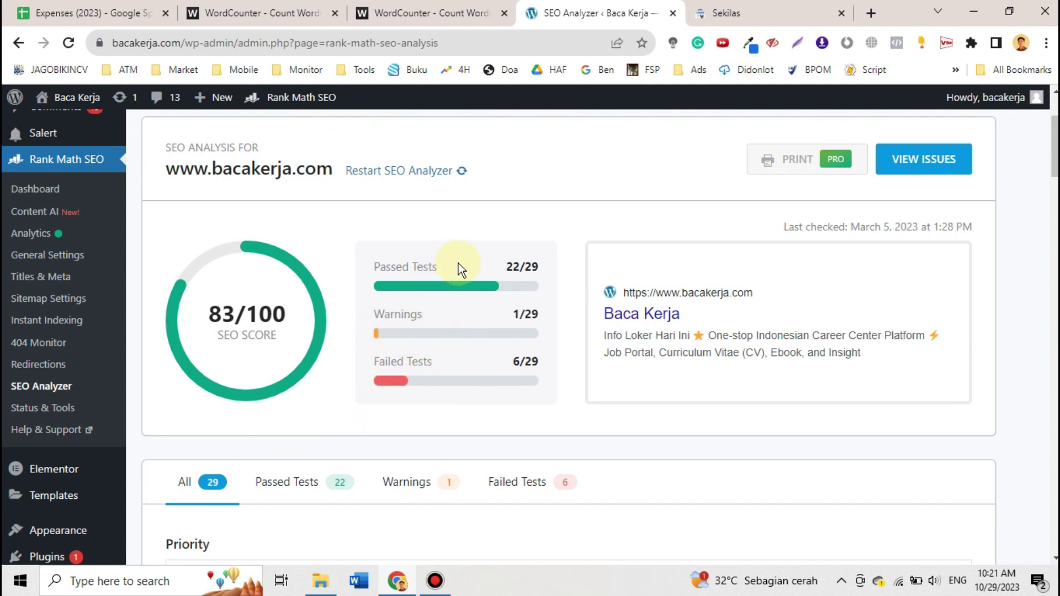
{"action": "left_click_drag", "start_coordinate": [374, 267], "coordinate": [437, 267]}
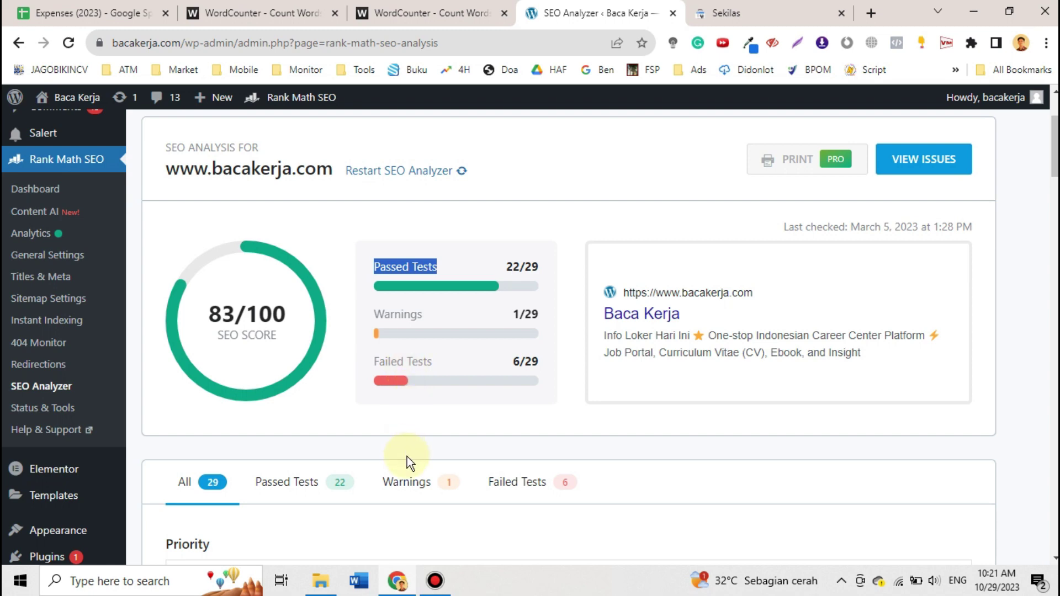
Step: Enable Rank Math automatic updates from the SEO Analyzer's warnings, and reload the analysis page
{"action": "left_click", "coordinate": [409, 481]}
{"action": "scroll", "coordinate": [409, 482], "scroll_direction": "down", "scroll_amount": 3}
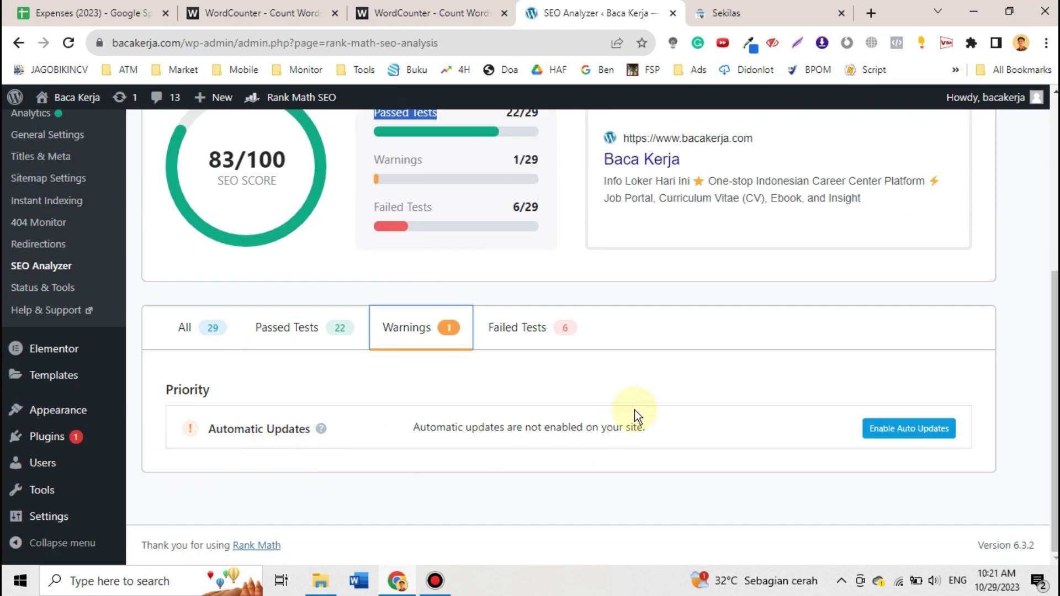
{"action": "left_click", "coordinate": [912, 433]}
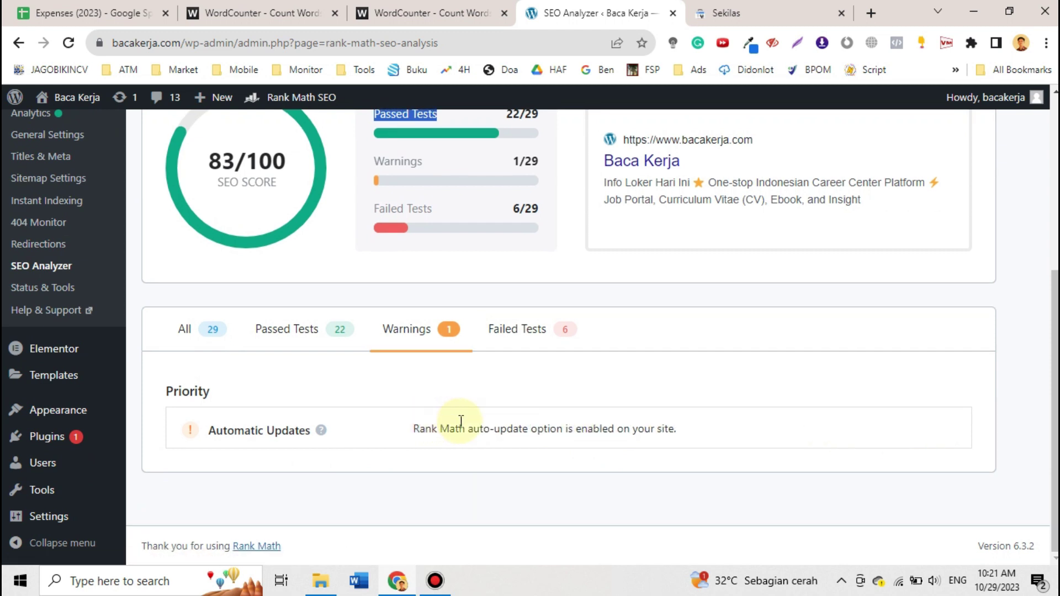
{"action": "scroll", "coordinate": [569, 429], "scroll_direction": "up", "scroll_amount": 2}
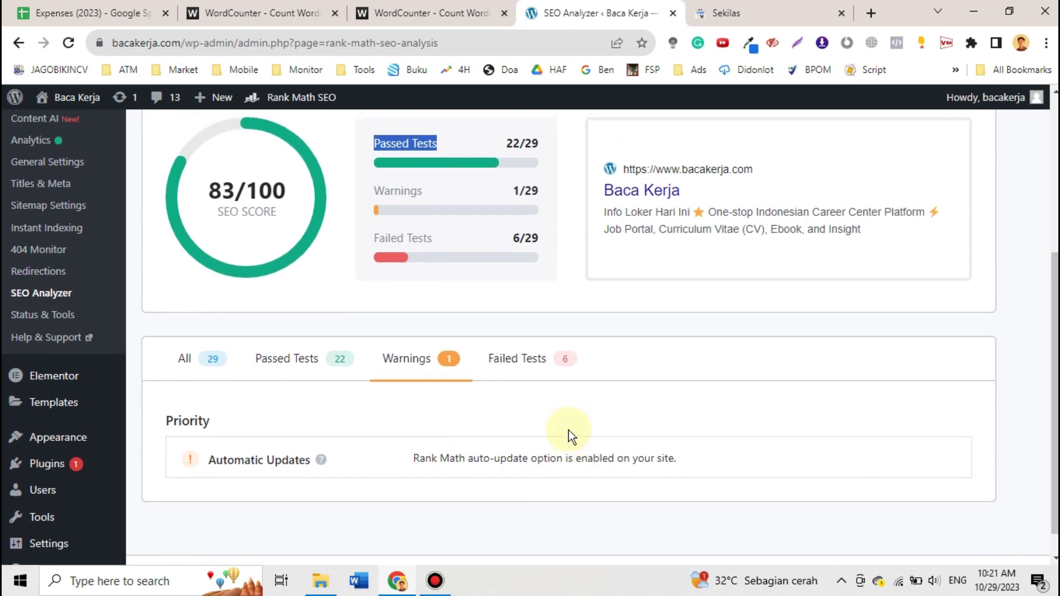
{"action": "left_click", "coordinate": [571, 307]}
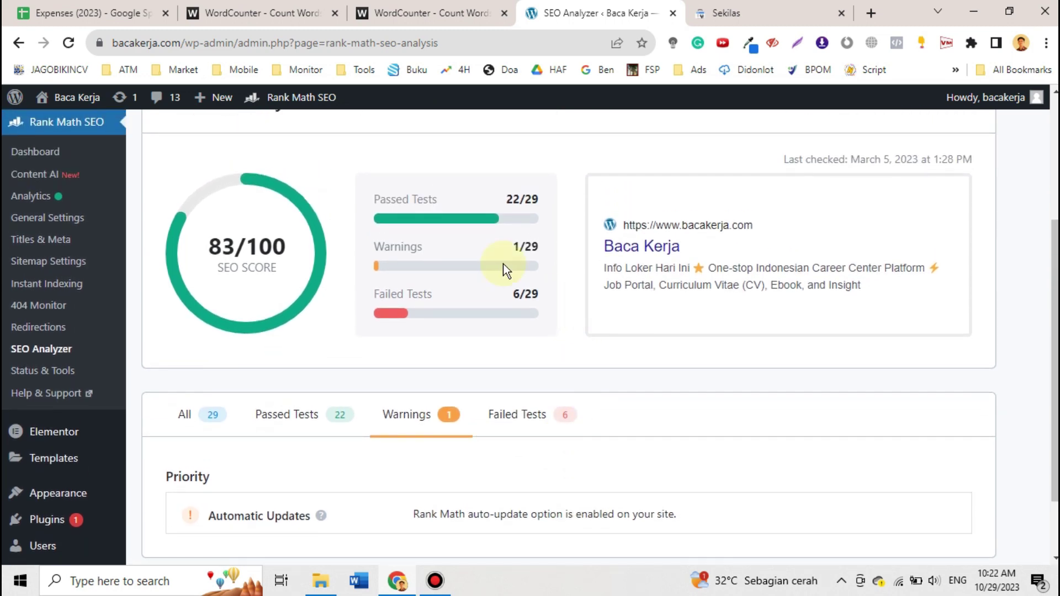
{"action": "scroll", "coordinate": [504, 267], "scroll_direction": "up", "scroll_amount": 3}
{"action": "scroll", "coordinate": [399, 356], "scroll_direction": "down", "scroll_amount": 2}
{"action": "scroll", "coordinate": [400, 356], "scroll_direction": "up", "scroll_amount": 4}
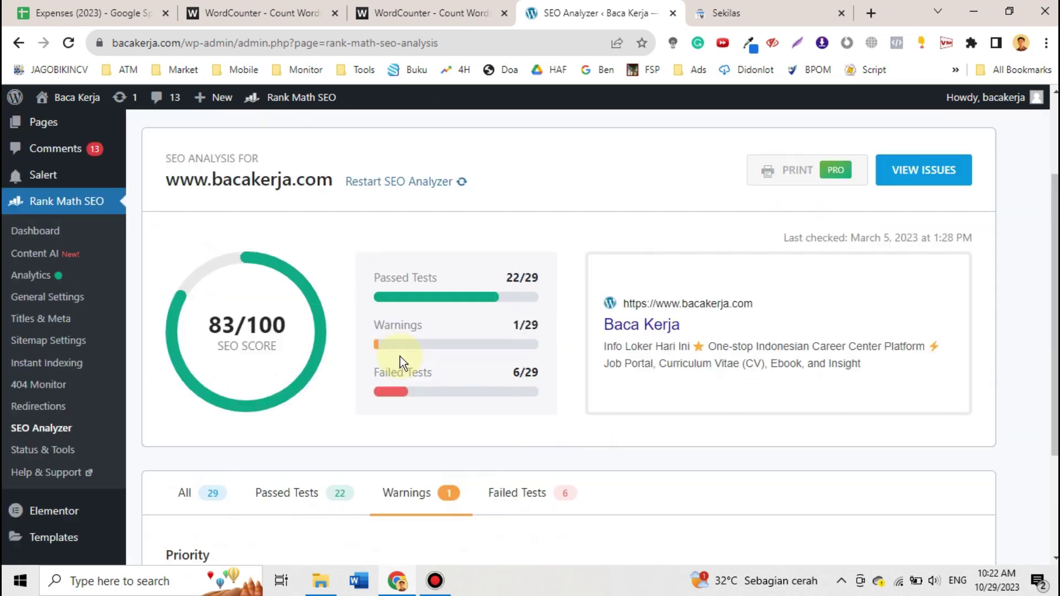
{"action": "left_click", "coordinate": [68, 43]}
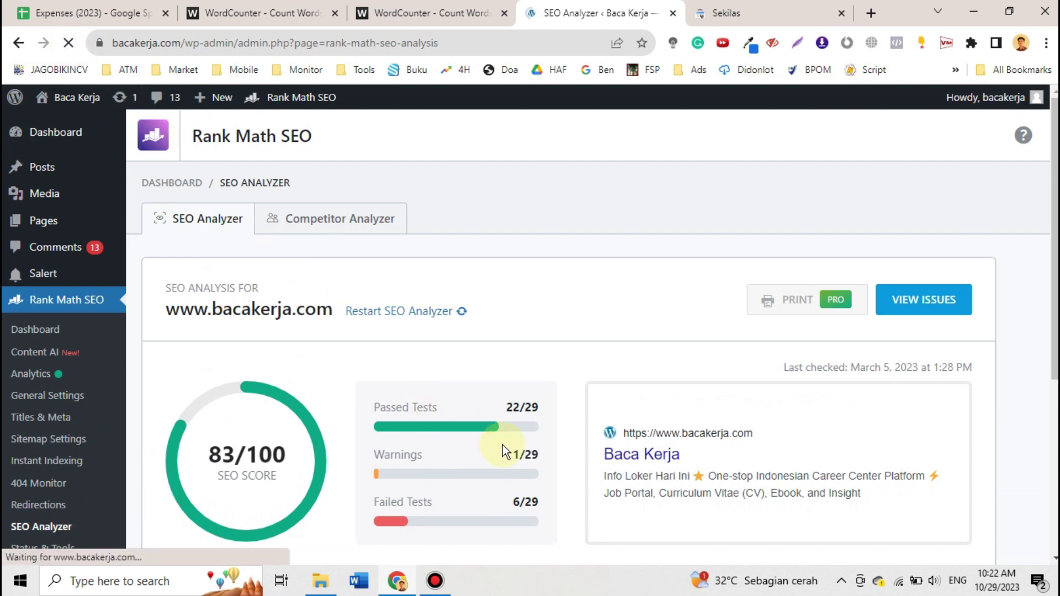
{"action": "scroll", "coordinate": [508, 441], "scroll_direction": "down", "scroll_amount": 1}
{"action": "scroll", "coordinate": [497, 442], "scroll_direction": "down", "scroll_amount": 2}
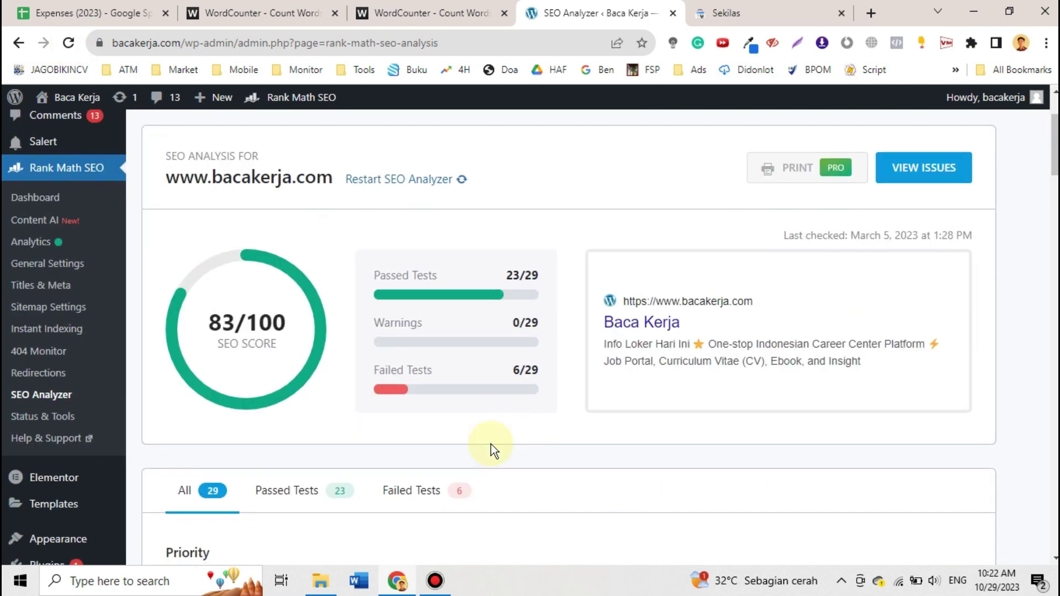
Step: Filter the SEO analysis to failed tests and examine the Basic SEO, Advanced SEO, Performance and Security issues
{"action": "left_click", "coordinate": [421, 497]}
{"action": "scroll", "coordinate": [421, 499], "scroll_direction": "down", "scroll_amount": 4}
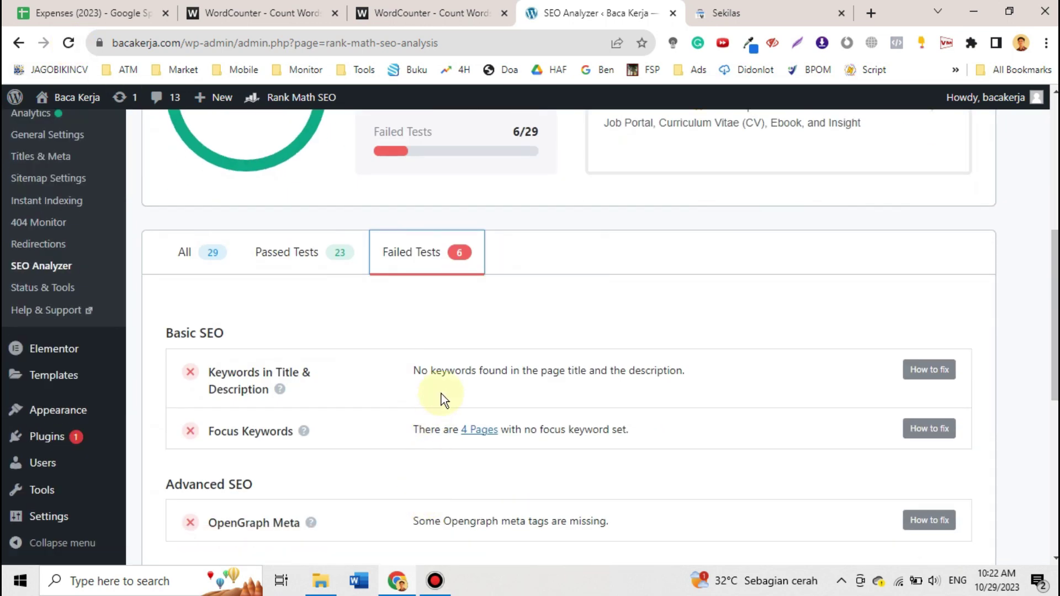
{"action": "mouse_move", "coordinate": [280, 389]}
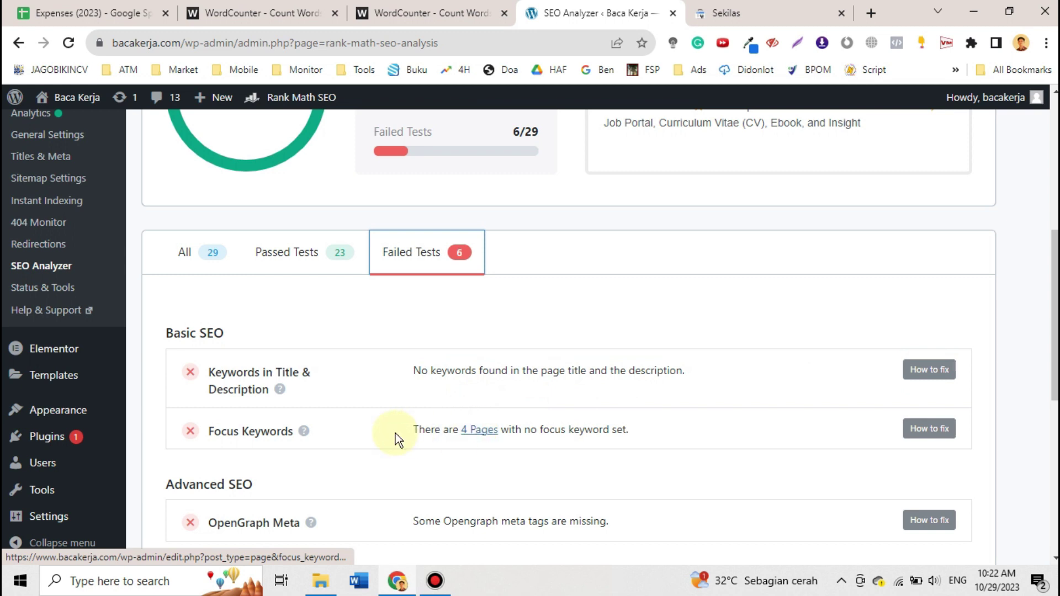
{"action": "scroll", "coordinate": [377, 435], "scroll_direction": "down", "scroll_amount": 2}
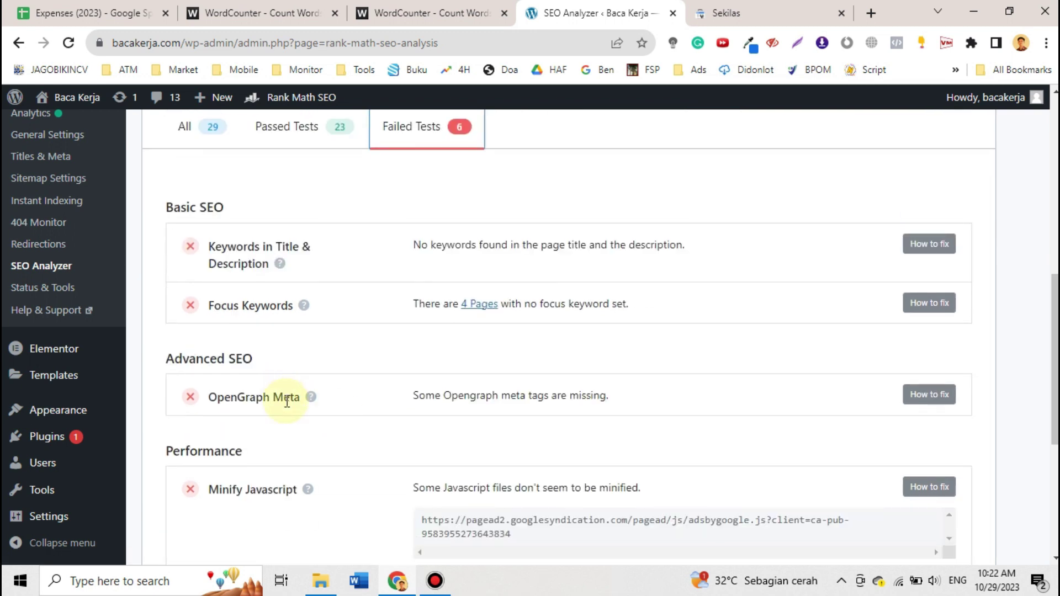
{"action": "scroll", "coordinate": [287, 401], "scroll_direction": "down", "scroll_amount": 2}
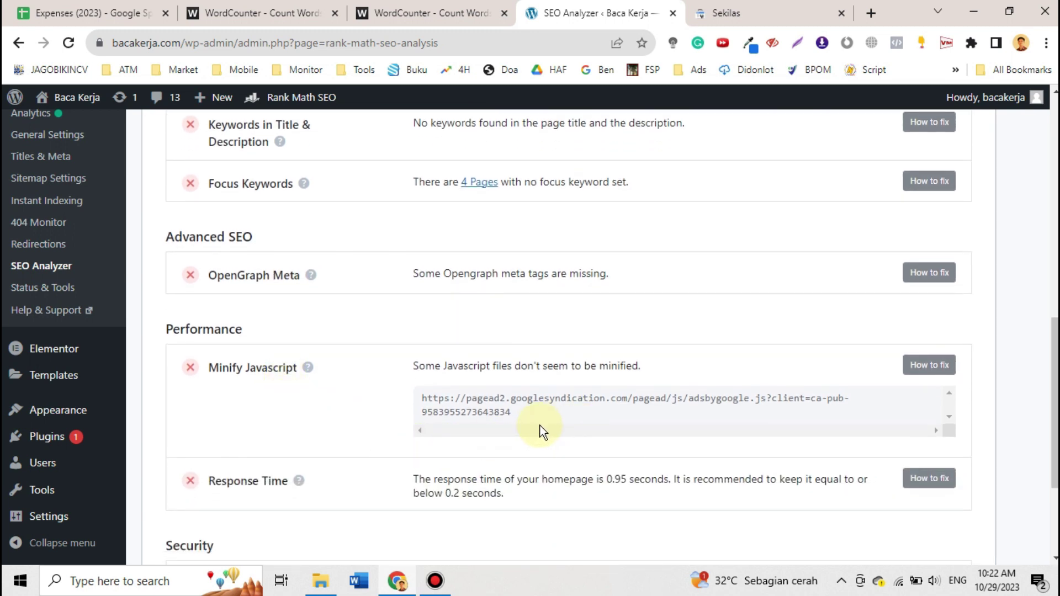
{"action": "scroll", "coordinate": [386, 405], "scroll_direction": "down", "scroll_amount": 3}
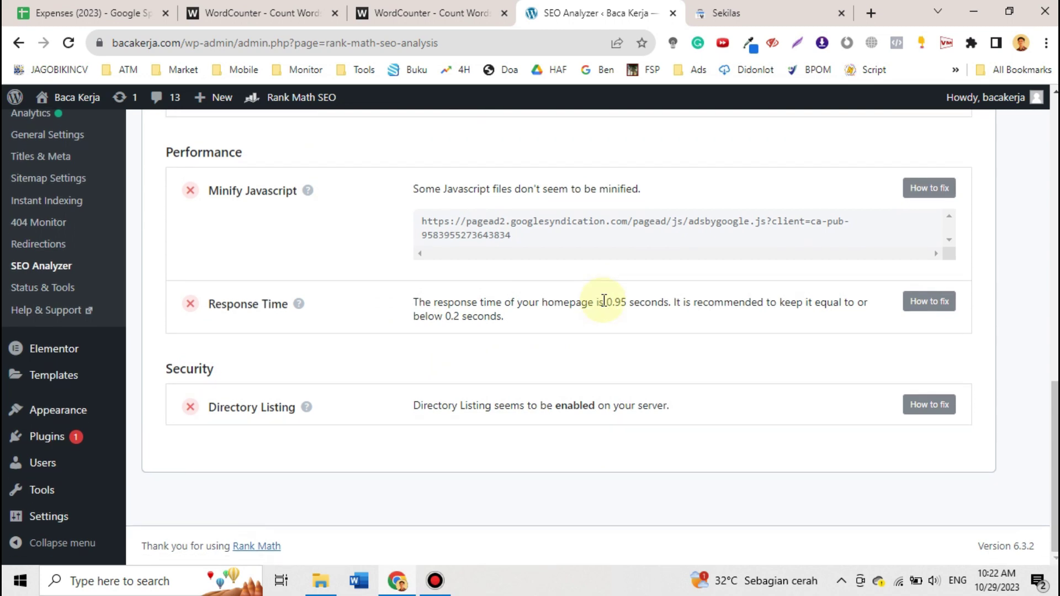
{"action": "scroll", "coordinate": [571, 324], "scroll_direction": "up", "scroll_amount": 5}
{"action": "scroll", "coordinate": [572, 323], "scroll_direction": "up", "scroll_amount": 8}
{"action": "scroll", "coordinate": [572, 322], "scroll_direction": "down", "scroll_amount": 2}
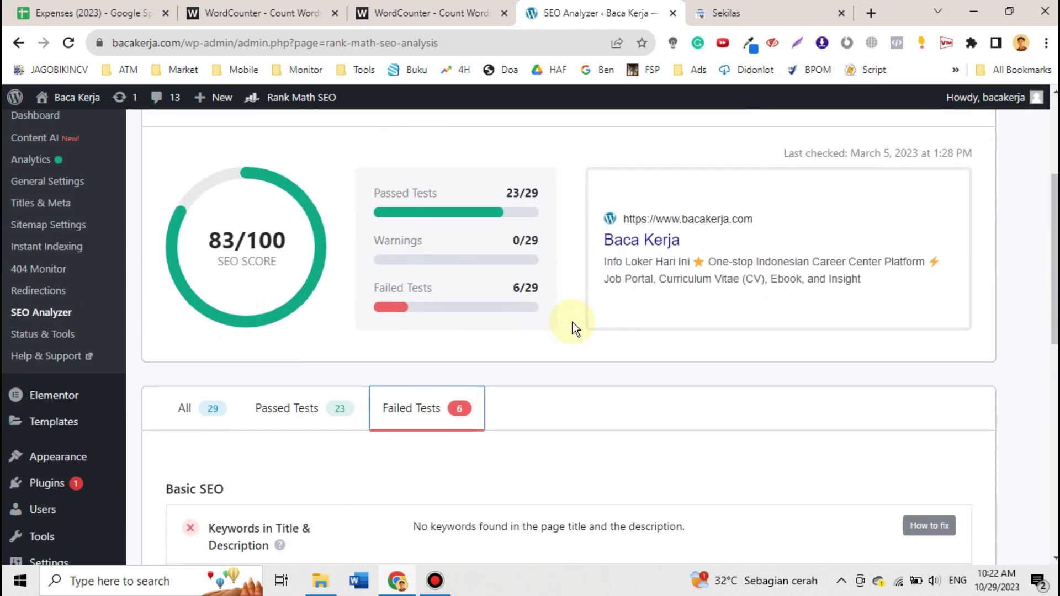
Step: Open Status & Tools and go through its Version Control, Database Tools, System Status and Import & Export sections
{"action": "left_click", "coordinate": [68, 337]}
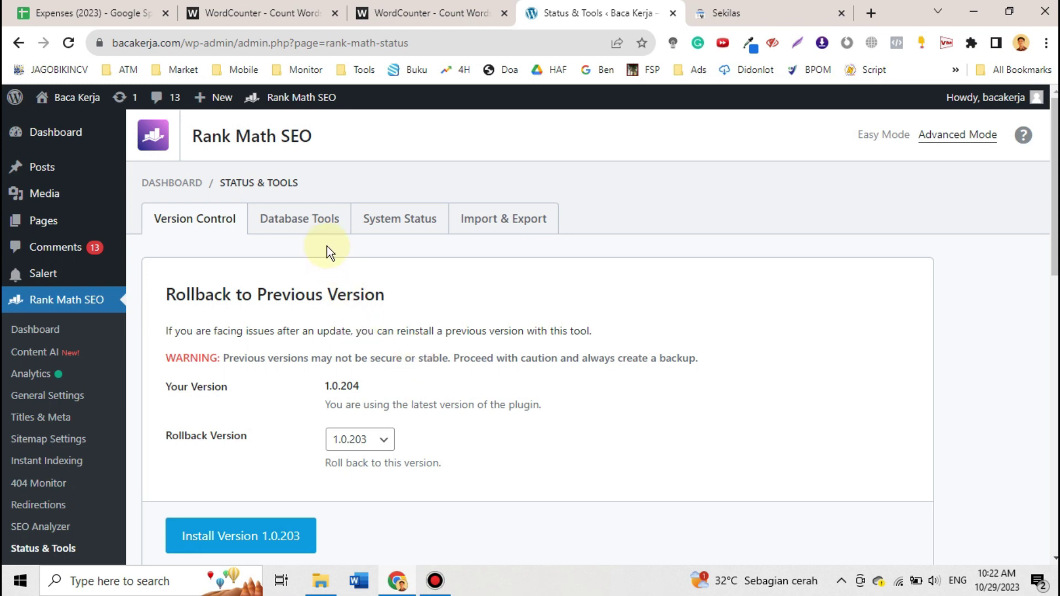
{"action": "left_click", "coordinate": [309, 221]}
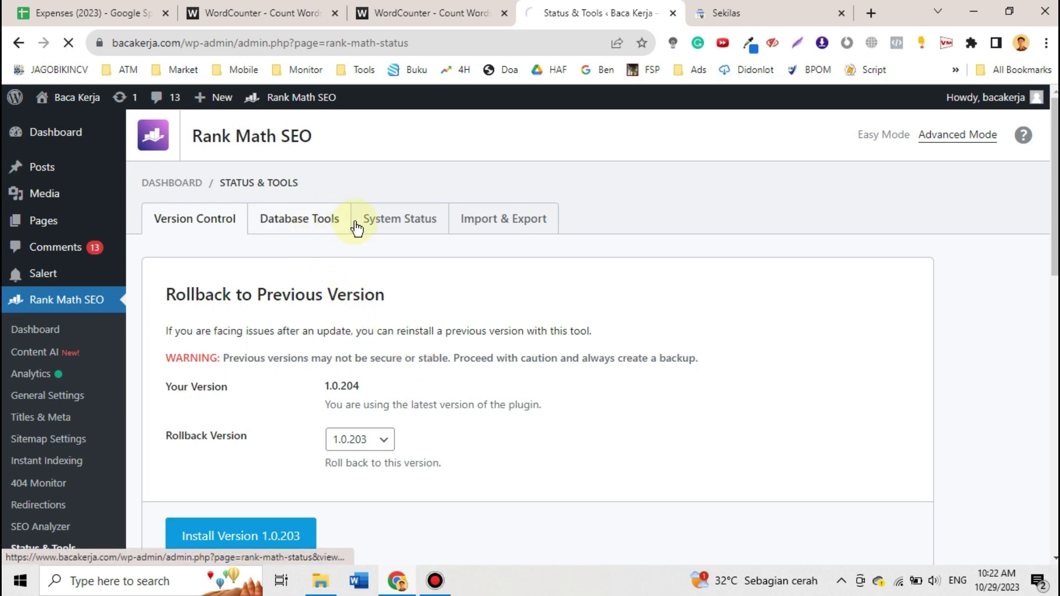
{"action": "left_click", "coordinate": [390, 227]}
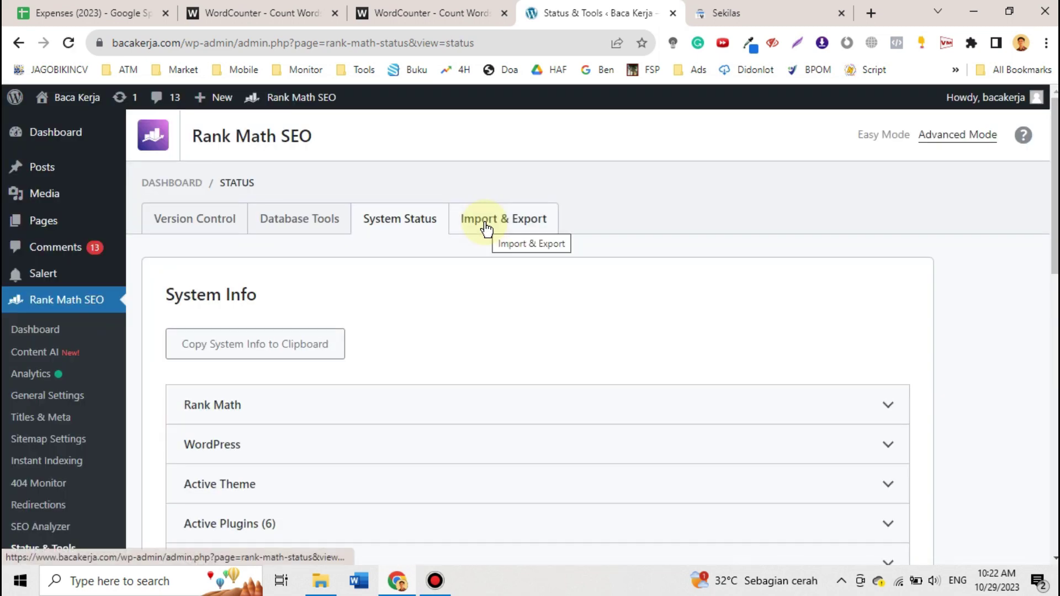
{"action": "left_click", "coordinate": [486, 227]}
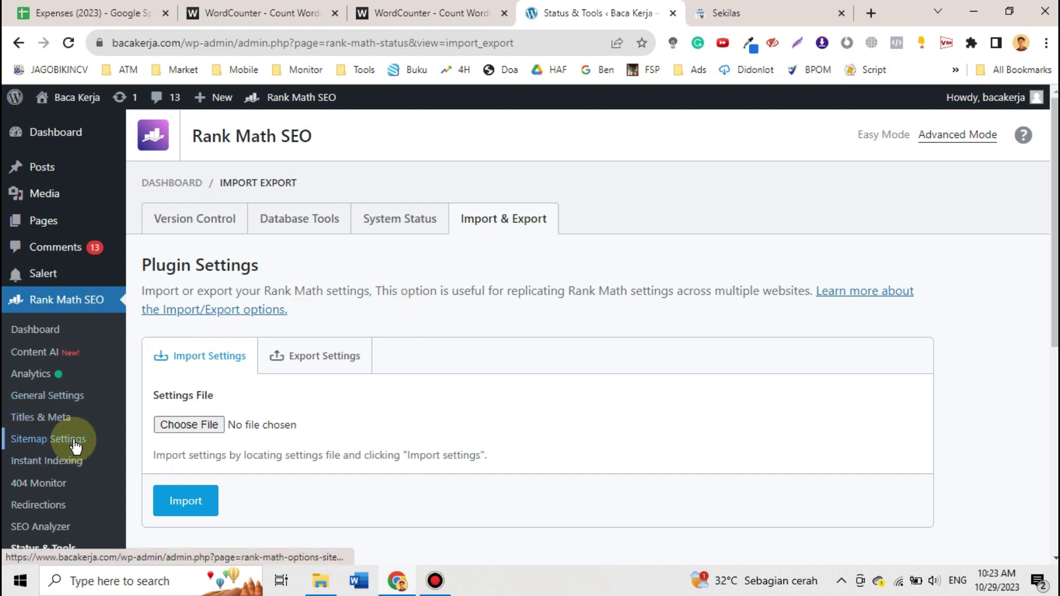
Step: Open Rank Math's Help & Support knowledge base, look over its article categories, and return to the Import & Export page
{"action": "scroll", "coordinate": [76, 444], "scroll_direction": "down", "scroll_amount": 2}
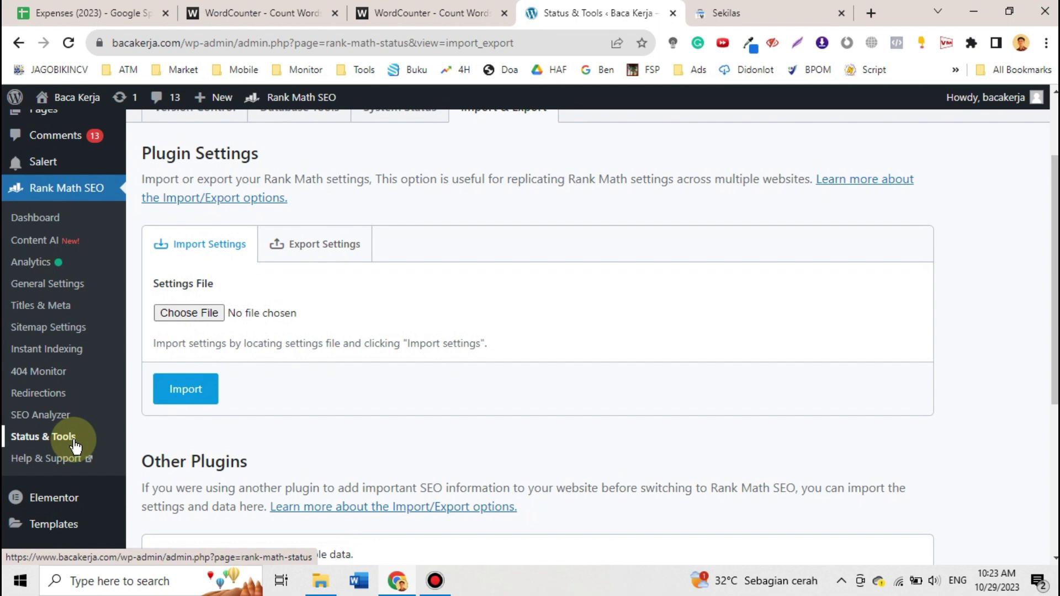
{"action": "left_click", "coordinate": [67, 459]}
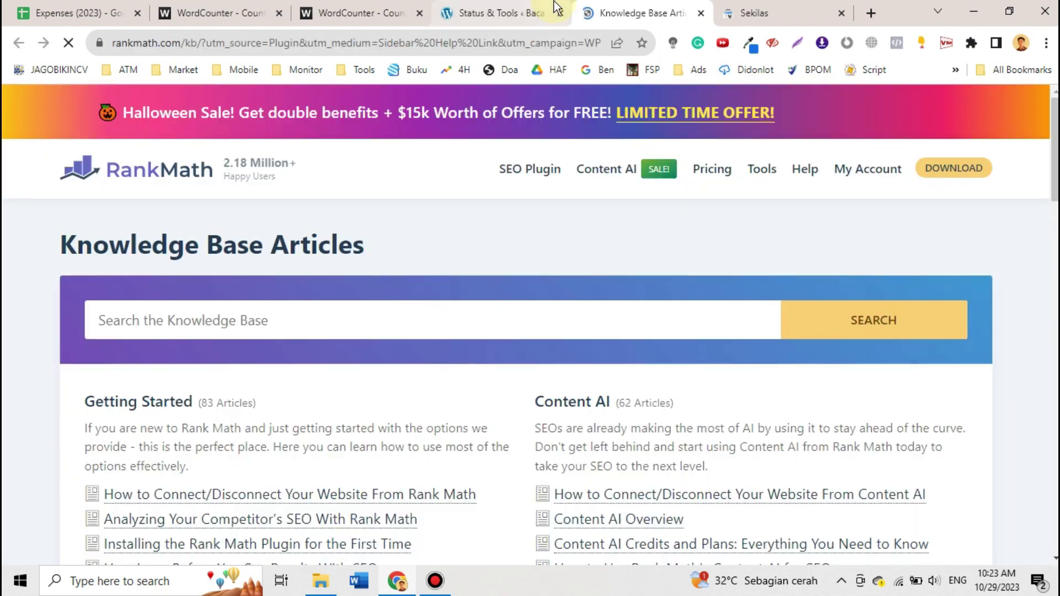
{"action": "left_click", "coordinate": [554, 4]}
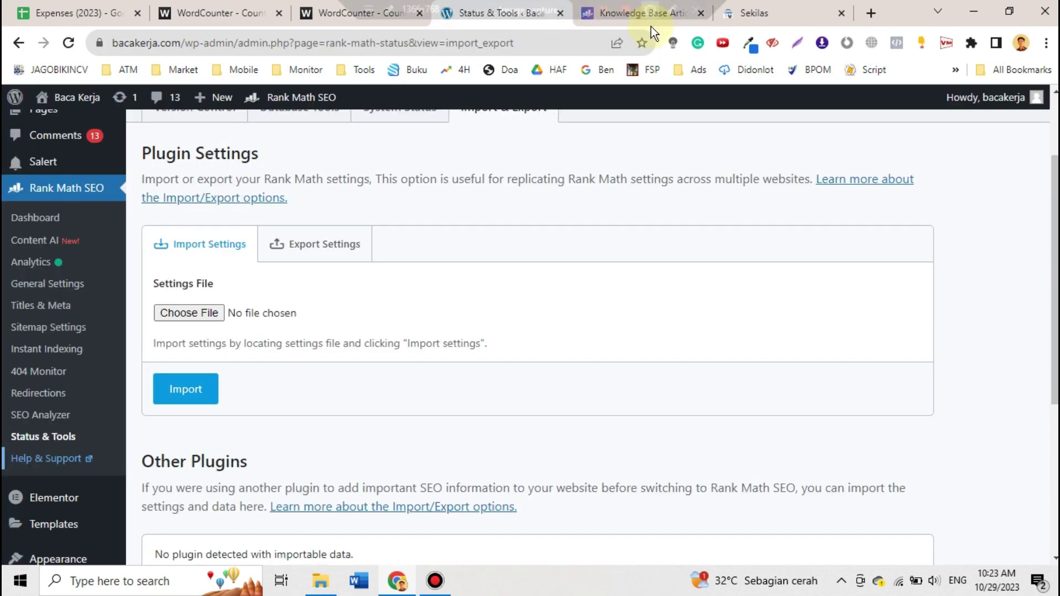
{"action": "left_click", "coordinate": [618, 17]}
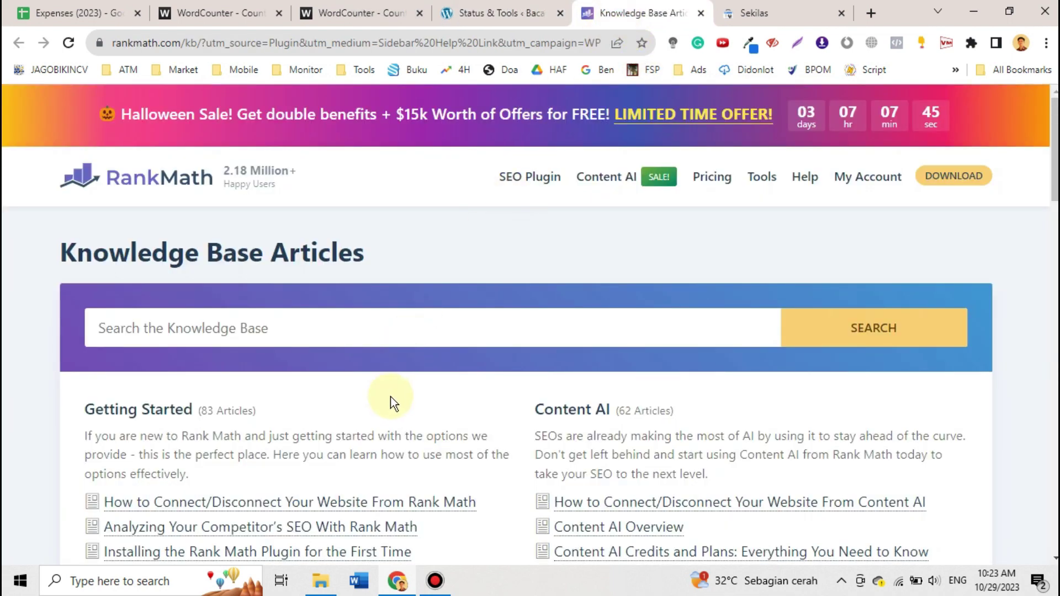
{"action": "scroll", "coordinate": [392, 393], "scroll_direction": "down", "scroll_amount": 3}
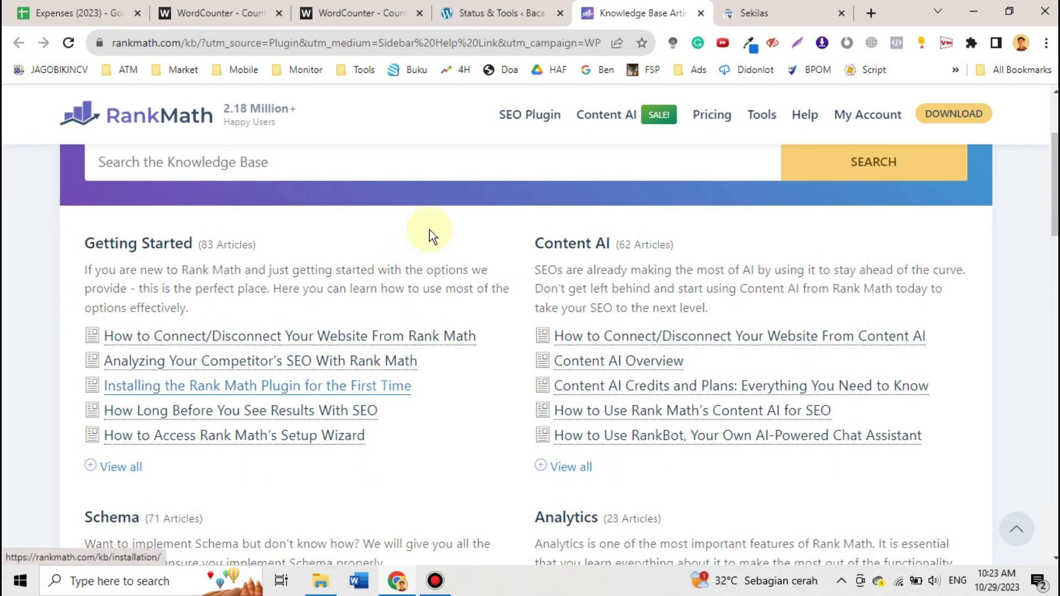
{"action": "left_click", "coordinate": [485, 14]}
{"action": "scroll", "coordinate": [4, 412], "scroll_direction": "up", "scroll_amount": 2}
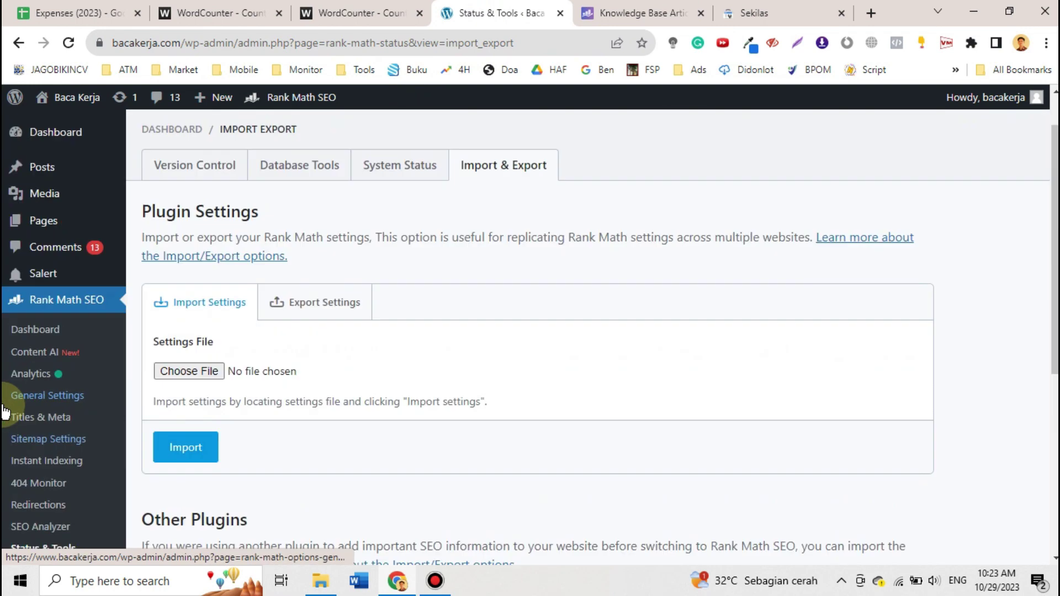
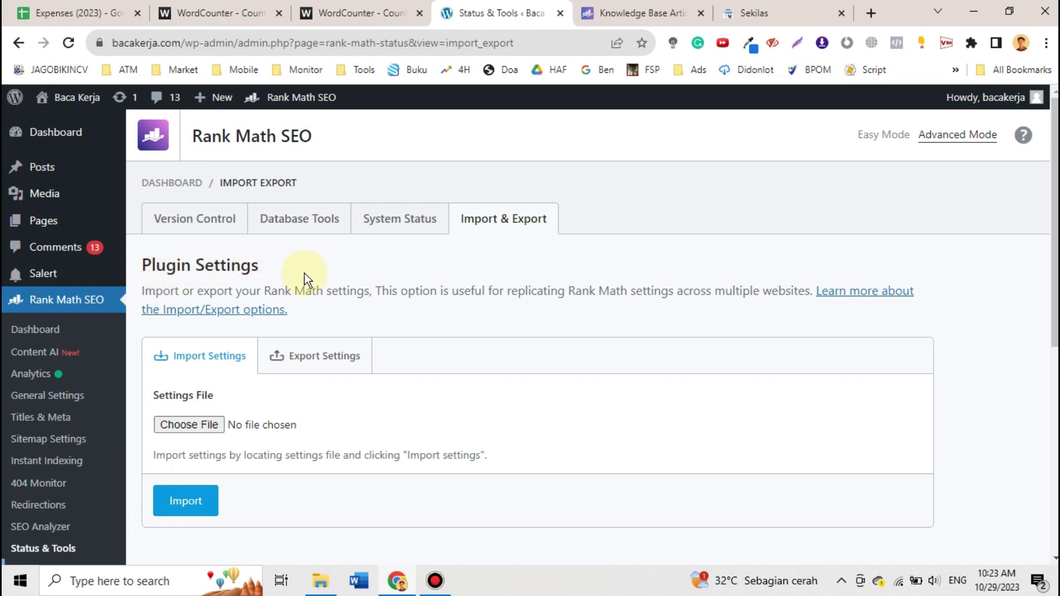
Step: Search Google for site:bacakerja.com in an incognito window and look through the indexed pages
{"action": "key", "text": "ctrl+shift+n"}
{"action": "type", "text": "google.com"}
{"action": "key", "text": "Return"}
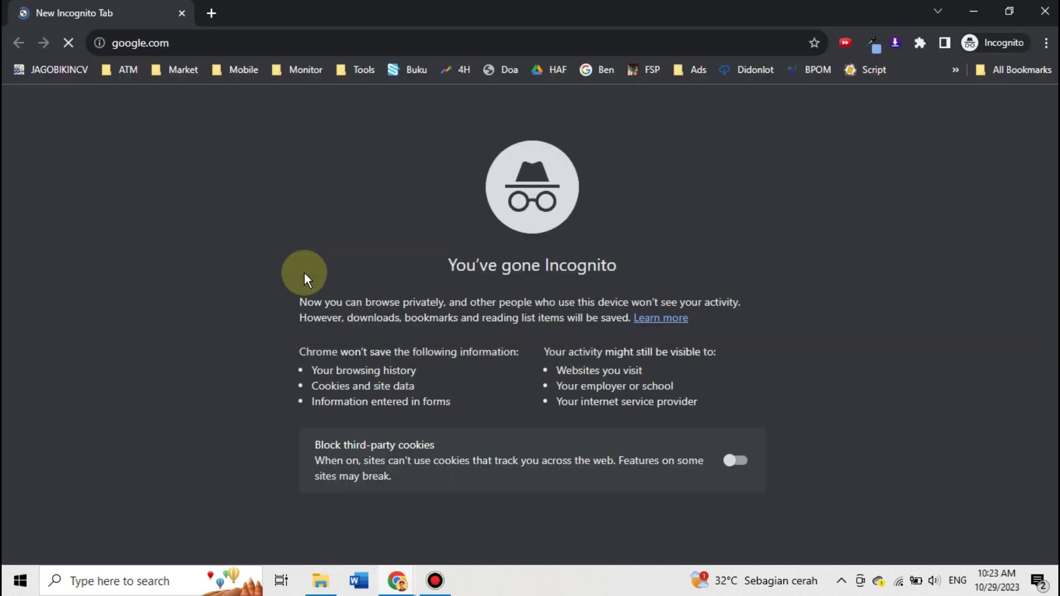
{"action": "type", "text": "site:bacake"}
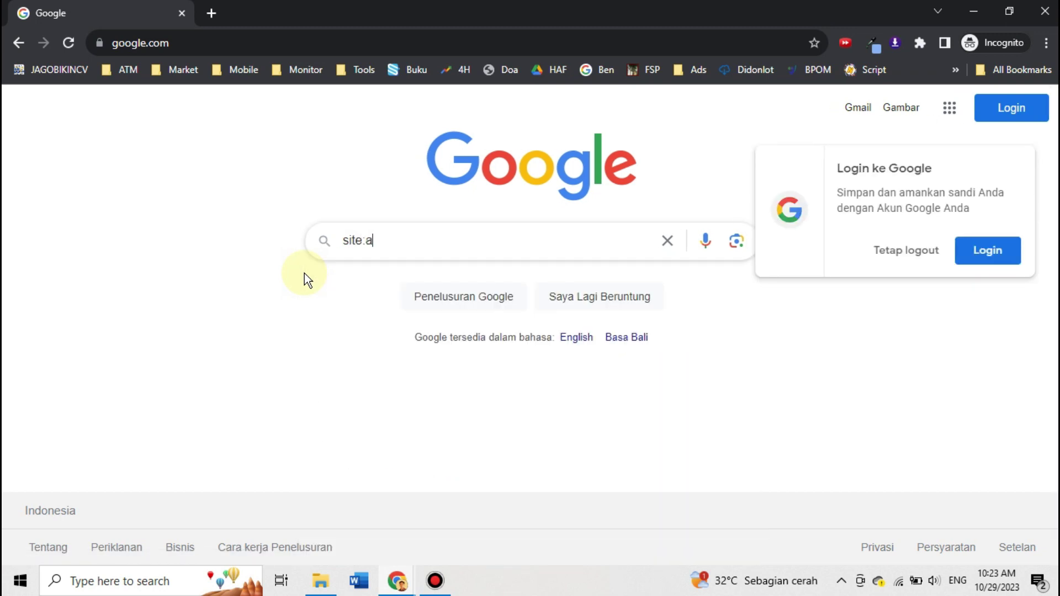
{"action": "type", "text": "rja.oc"}
{"action": "key", "text": "BackSpace"}
{"action": "key", "text": "BackSpace"}
{"action": "type", "text": "com"}
{"action": "key", "text": "Return"}
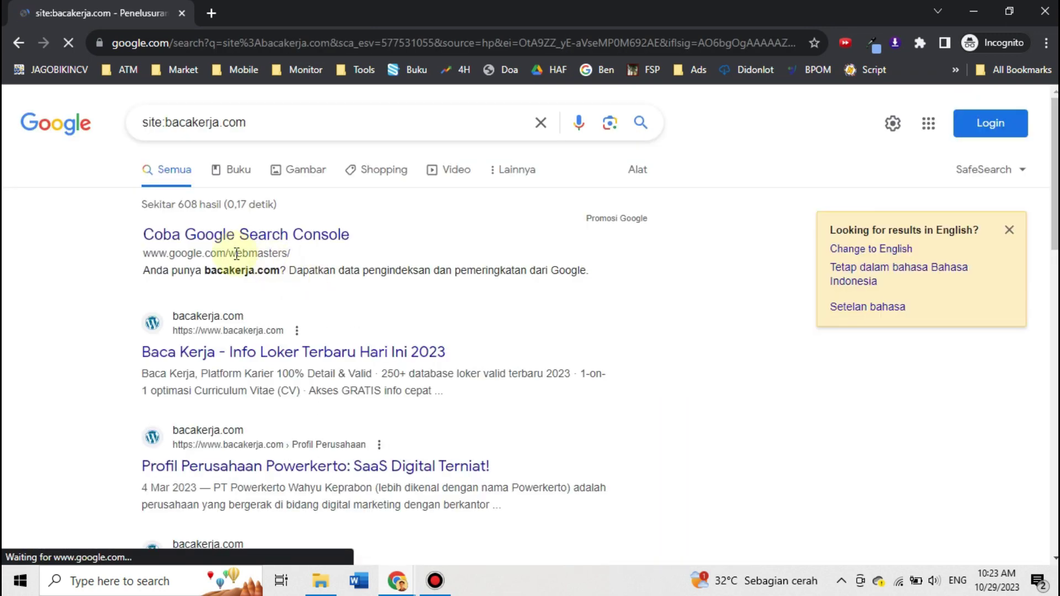
{"action": "scroll", "coordinate": [317, 263], "scroll_direction": "down", "scroll_amount": 10}
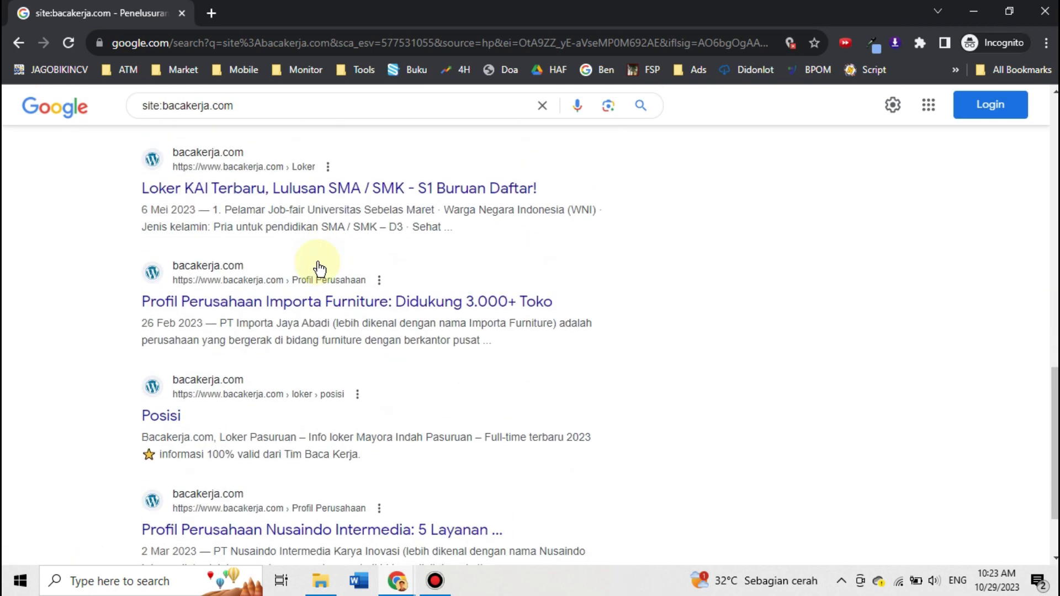
{"action": "scroll", "coordinate": [317, 263], "scroll_direction": "up", "scroll_amount": 10}
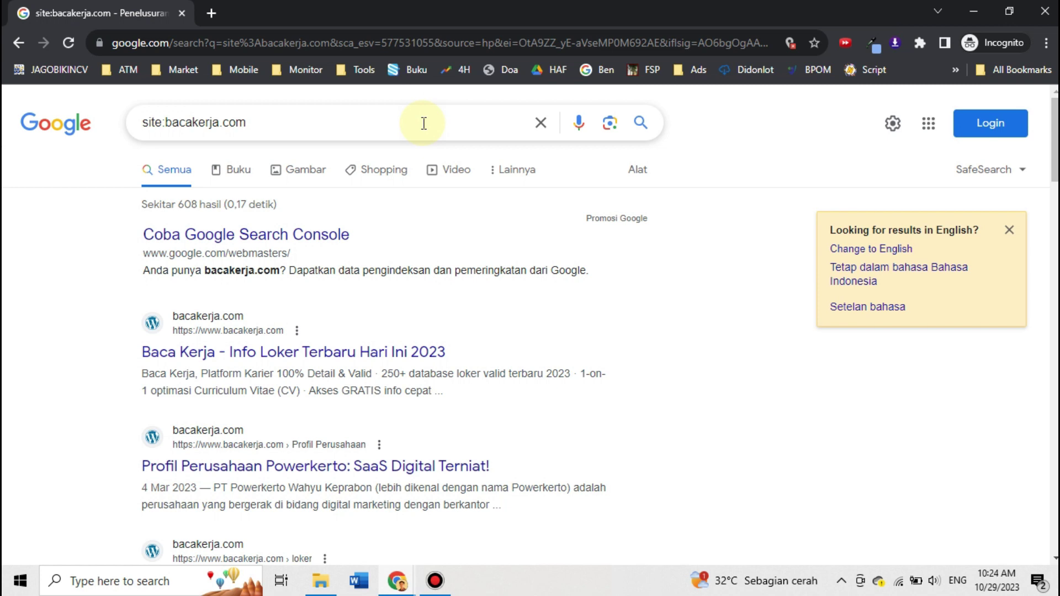
Step: Return to the Rank Math Import & Export page, look over its options, and close the Knowledge Base and Sekilas pages
{"action": "key", "text": "alt+Tab"}
{"action": "scroll", "coordinate": [359, 255], "scroll_direction": "down", "scroll_amount": 3}
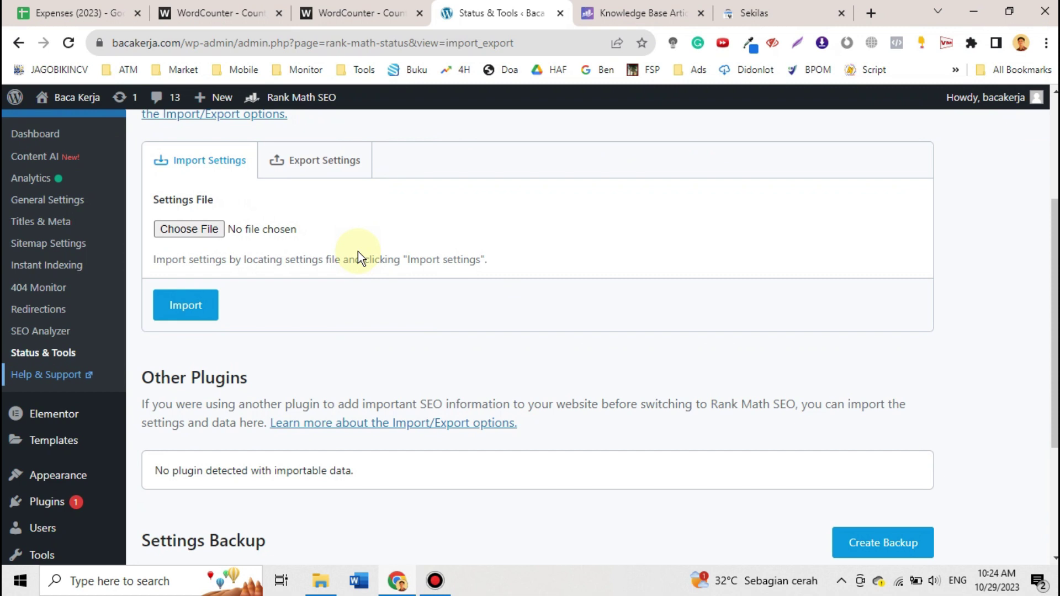
{"action": "scroll", "coordinate": [357, 250], "scroll_direction": "up", "scroll_amount": 3}
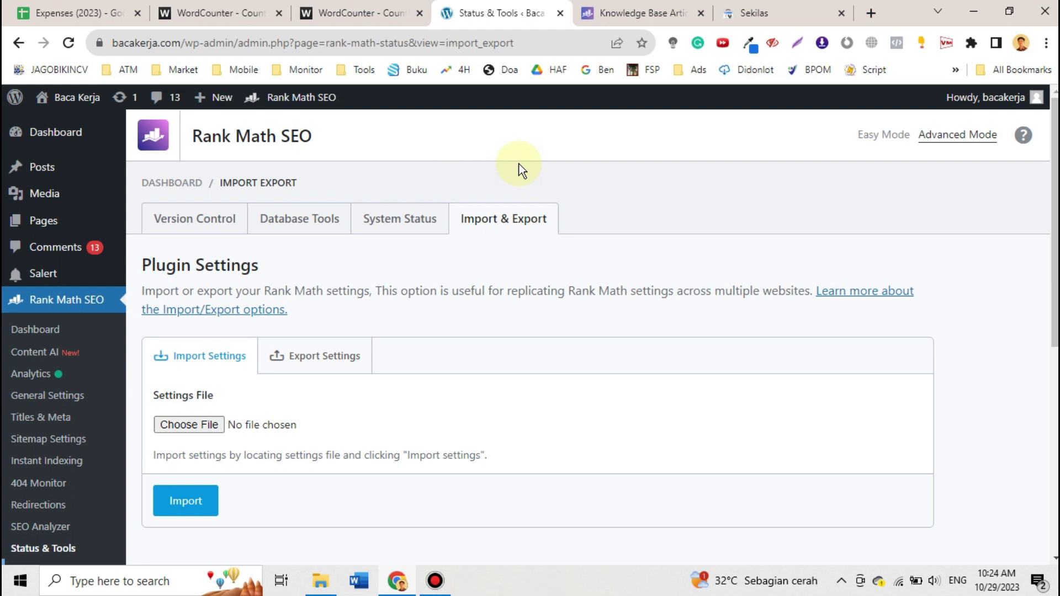
{"action": "left_click", "coordinate": [701, 13]}
{"action": "left_click", "coordinate": [700, 13]}
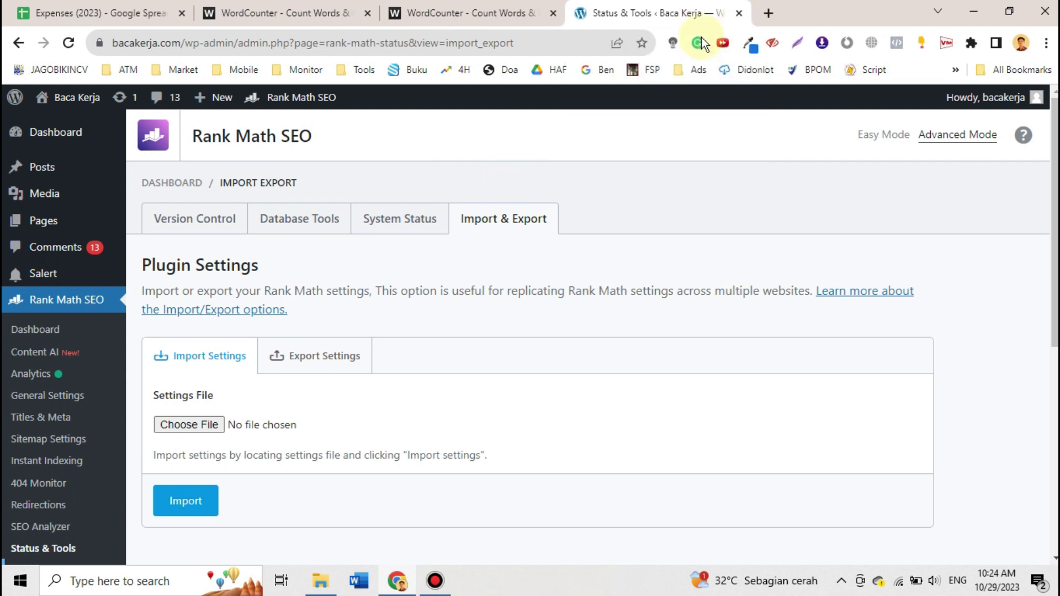